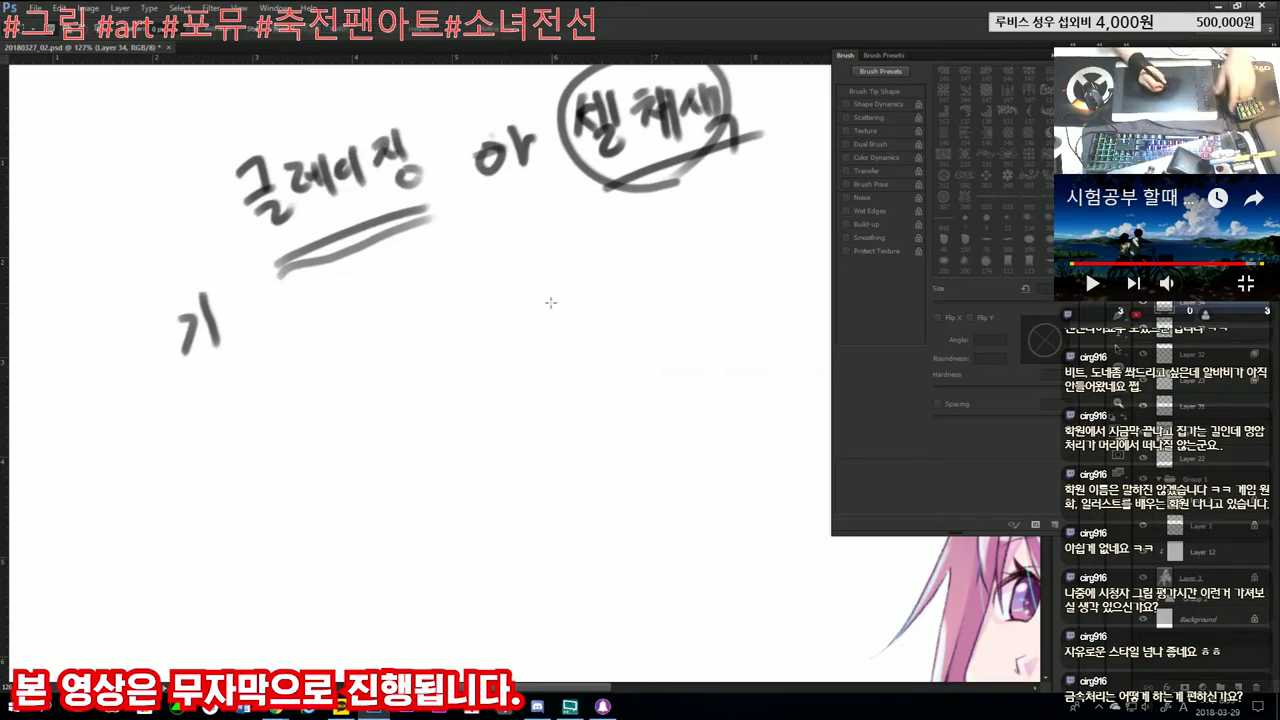
# Step: Fill a tall rectangular selection with dark grey to form the cylinder body
pyautogui.moveTo(509, 260); pyautogui.dragTo(655, 598)
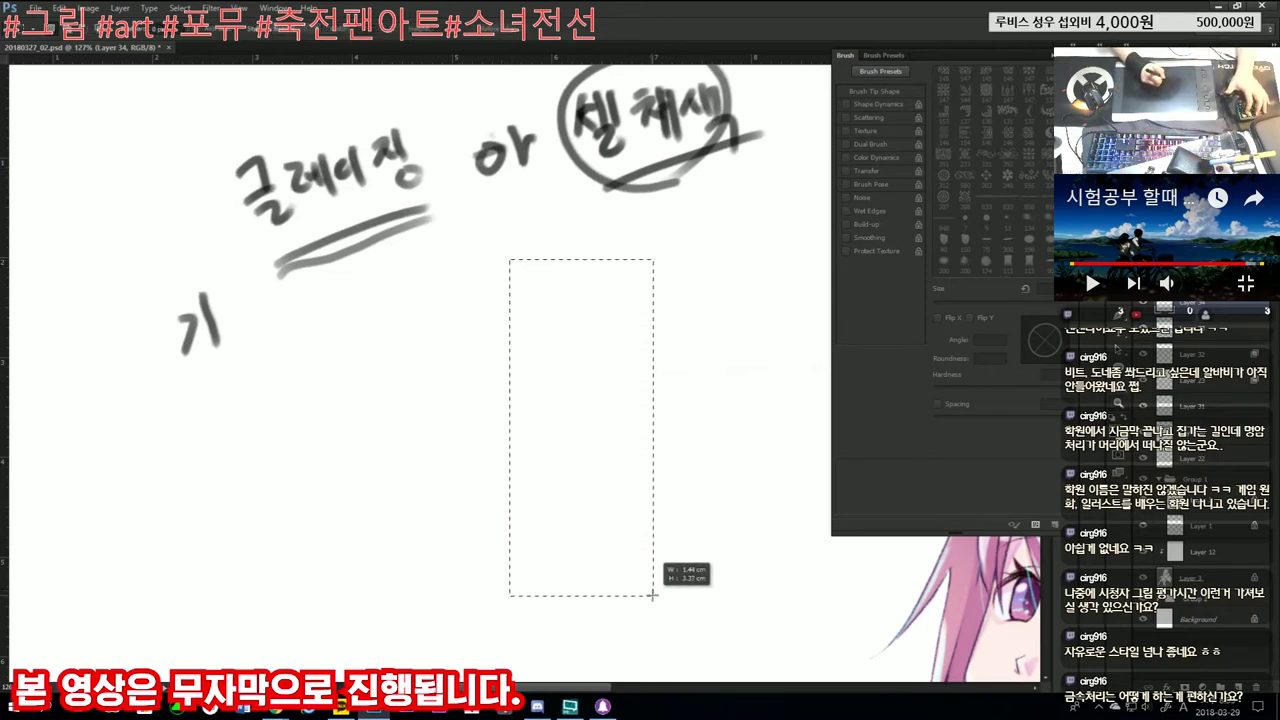
pyautogui.press('b')
pyautogui.hotkey('alt', 'BackSpace')
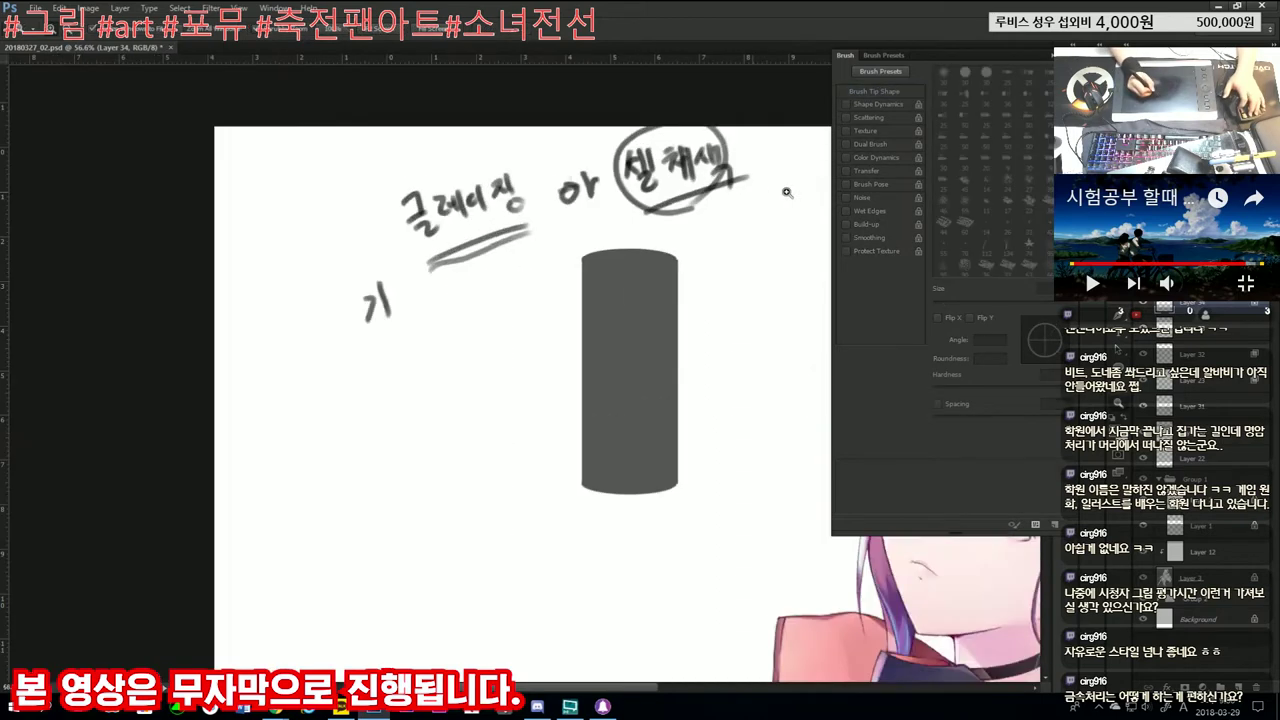
# Step: Brush a check mark beside the circled 셀채색, then enlarge the brush to about 70 px
pyautogui.click(956, 116)
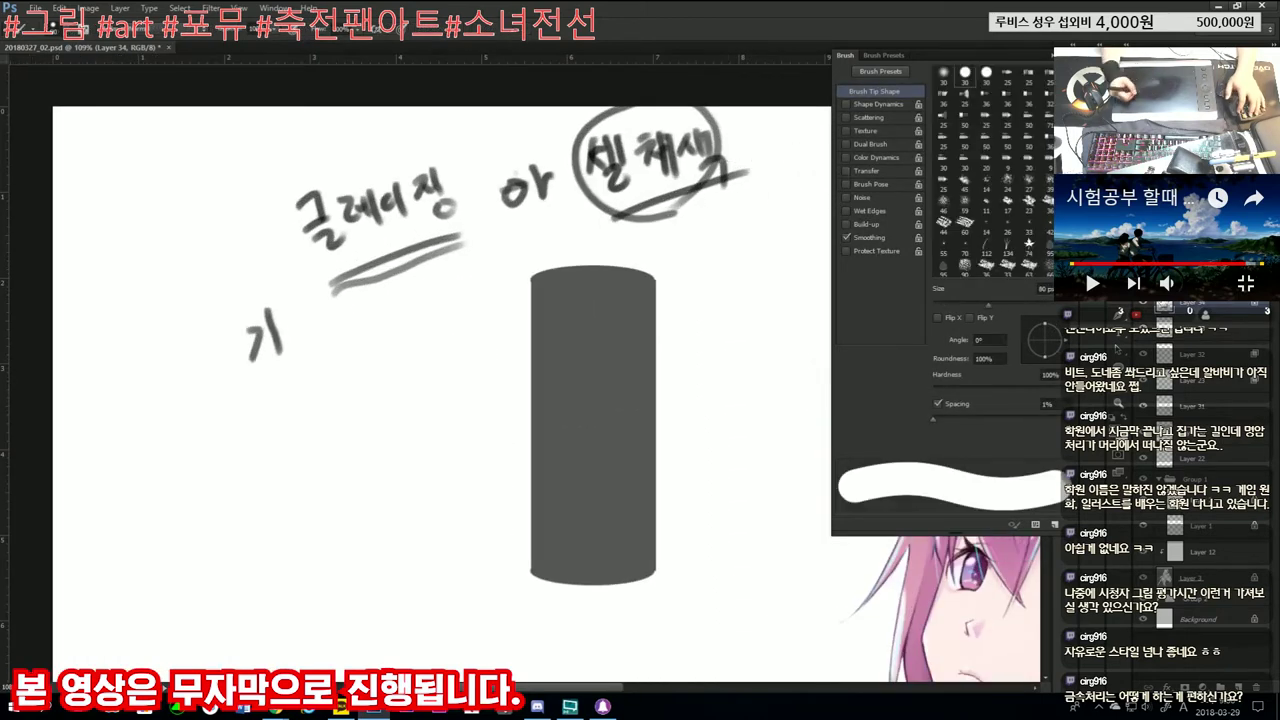
pyautogui.press('[')
pyautogui.press('[')
pyautogui.press('[')
pyautogui.press('[')
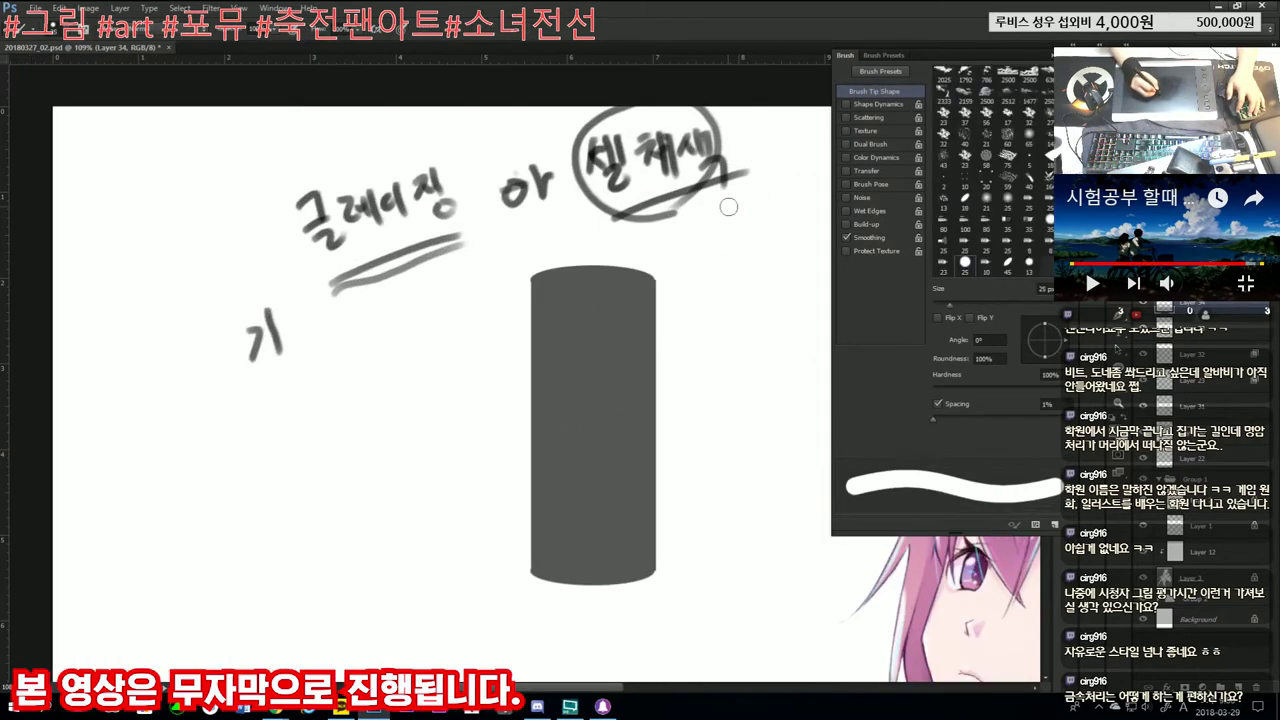
pyautogui.moveTo(738, 205); pyautogui.dragTo(757, 185)
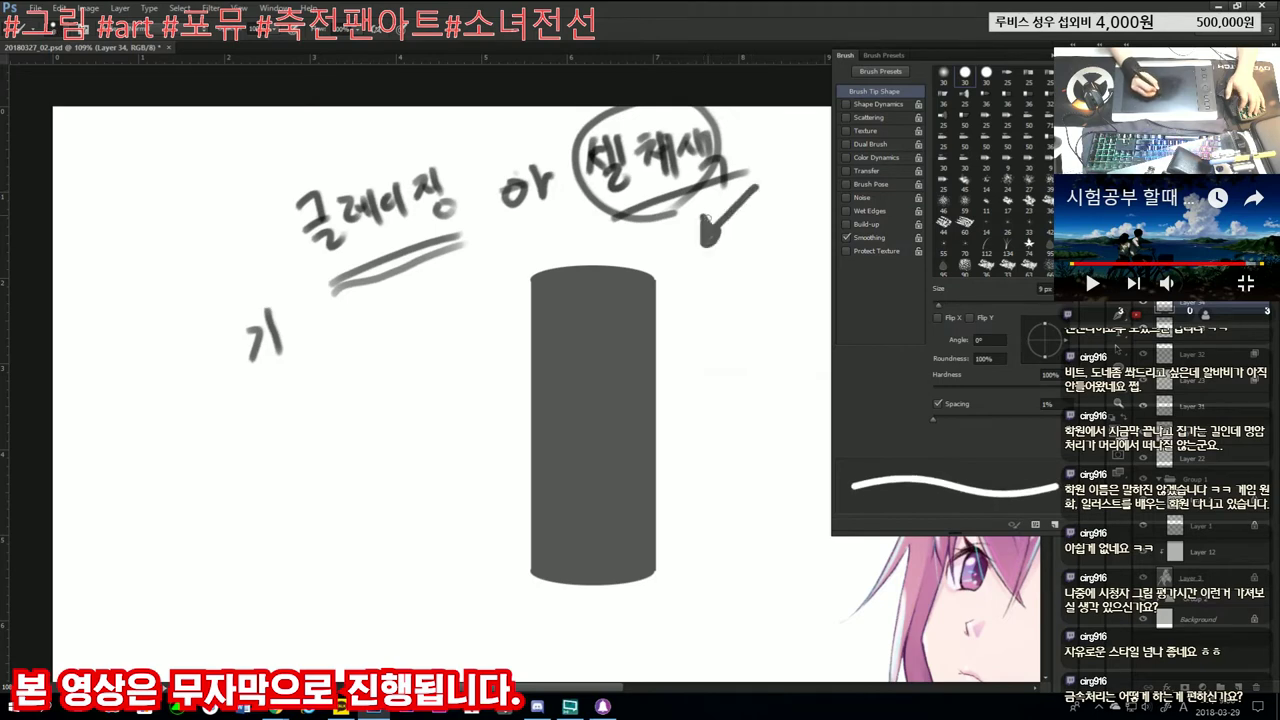
pyautogui.press('alt')
pyautogui.press('b')
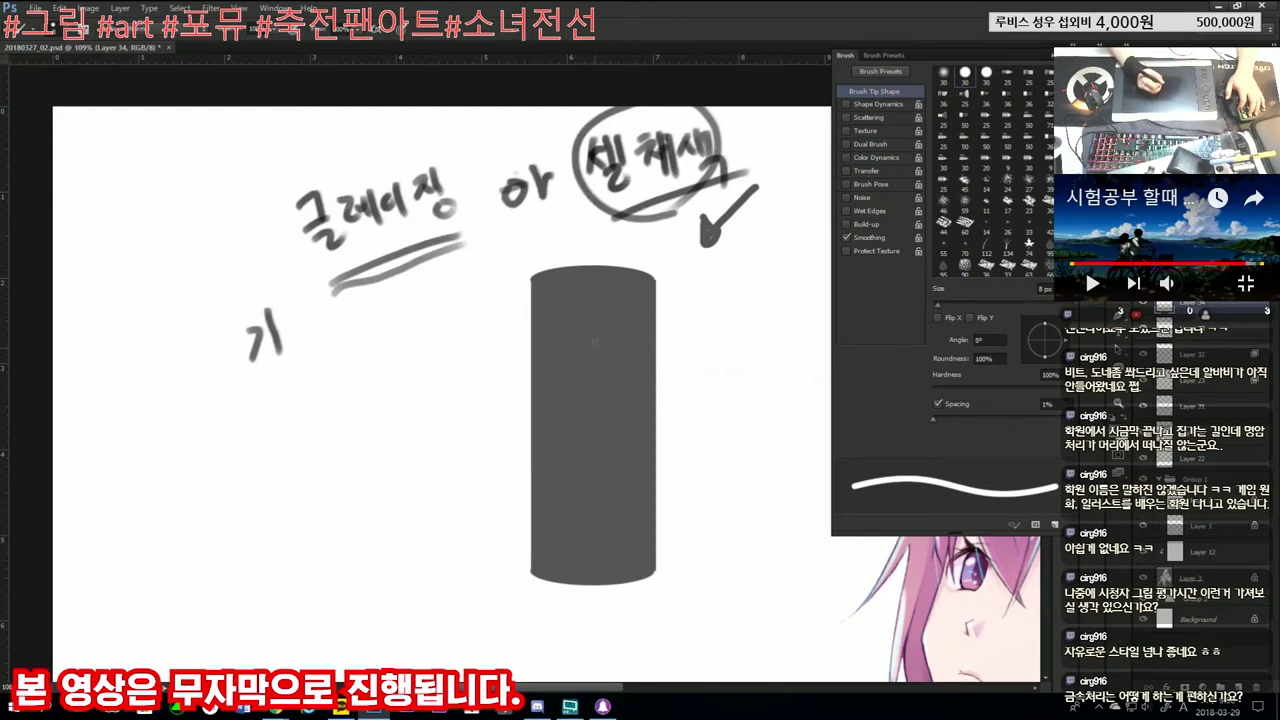
pyautogui.press('alt')
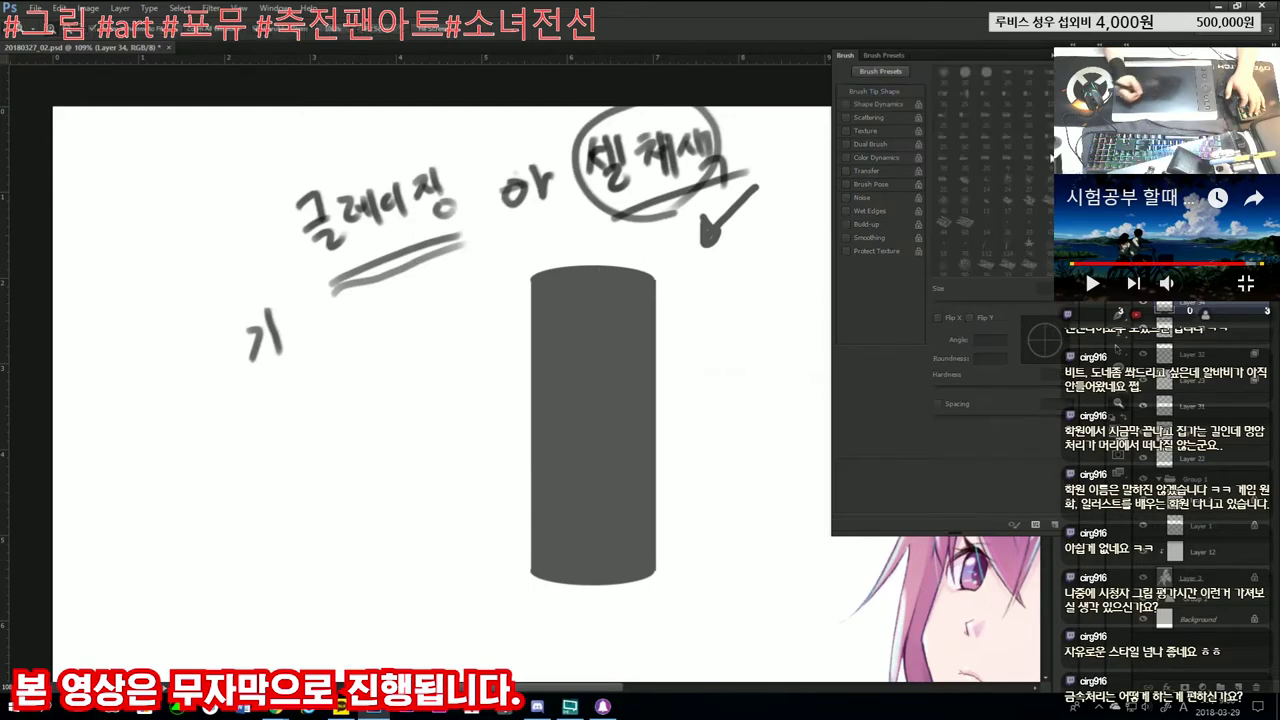
pyautogui.press(']')
pyautogui.press(']')
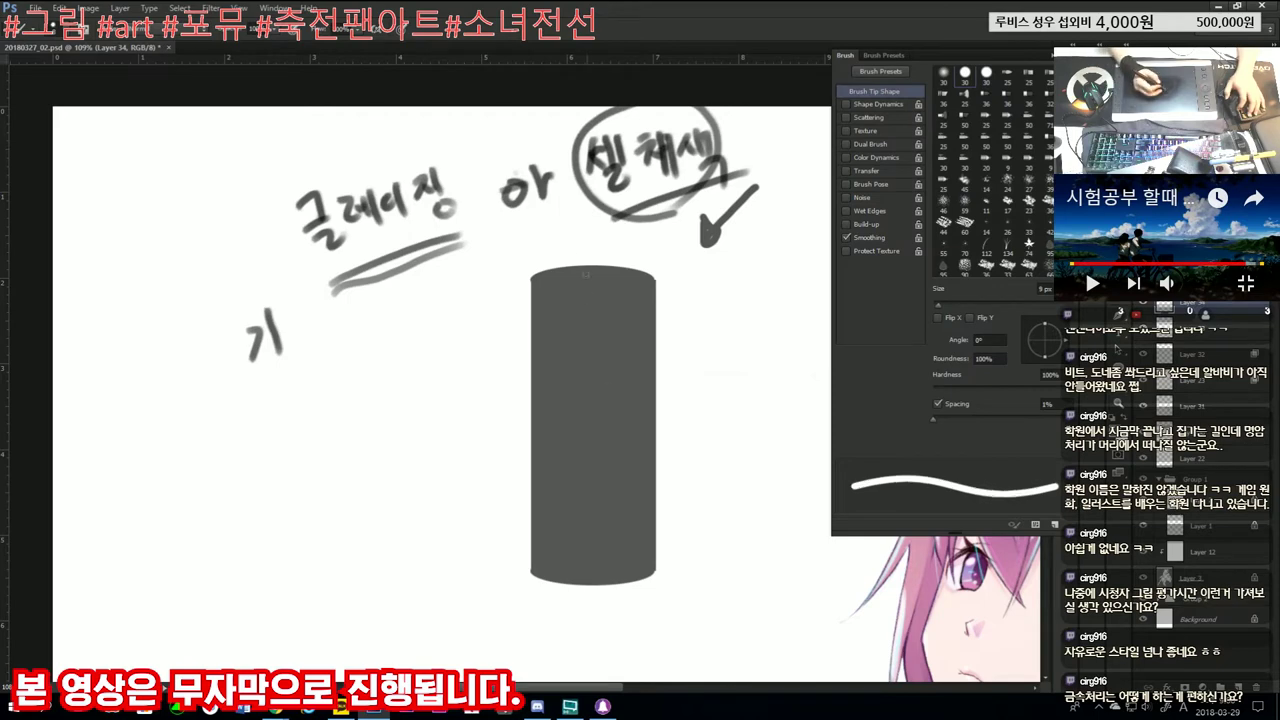
pyautogui.press(']')
pyautogui.press(']')
pyautogui.press(']')
pyautogui.press(']')
pyautogui.press(']')
pyautogui.press(']')
pyautogui.press(']')
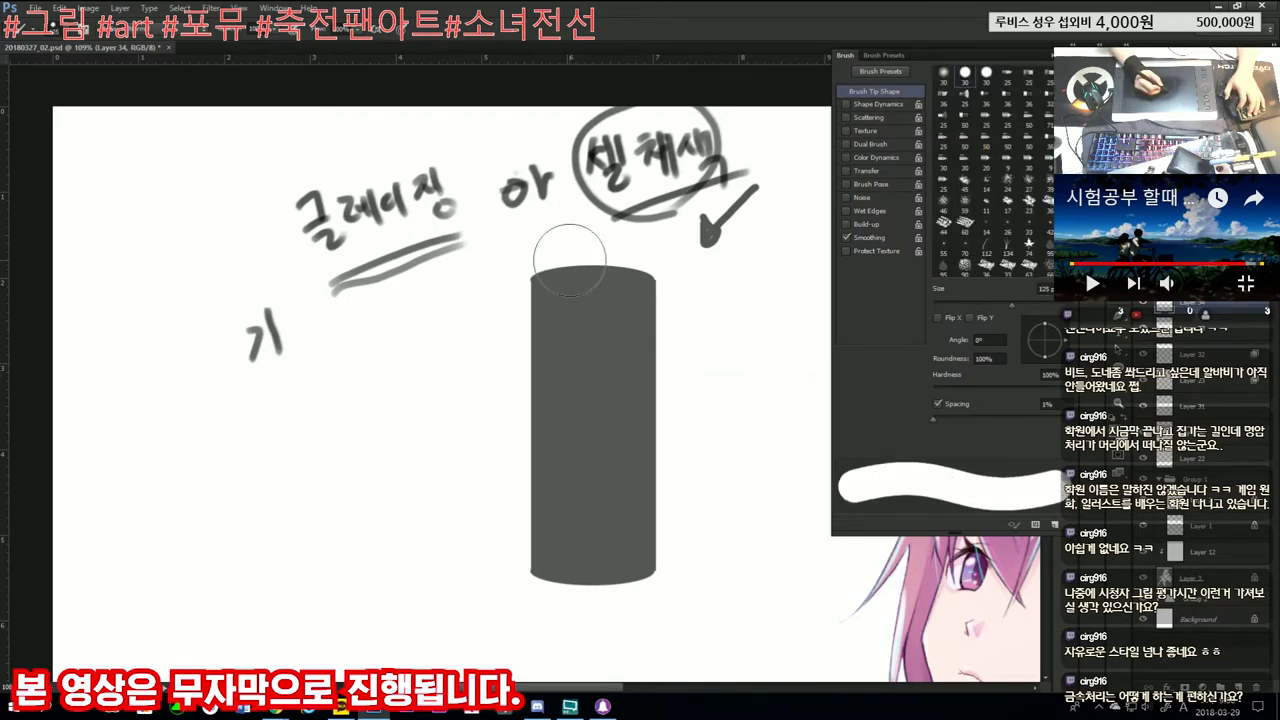
# Step: Paint dark shading down the cylinder's left side, retrying the stroke twice
pyautogui.moveTo(575, 258); pyautogui.dragTo(568, 435)
pyautogui.hotkey('ctrl', 'z')
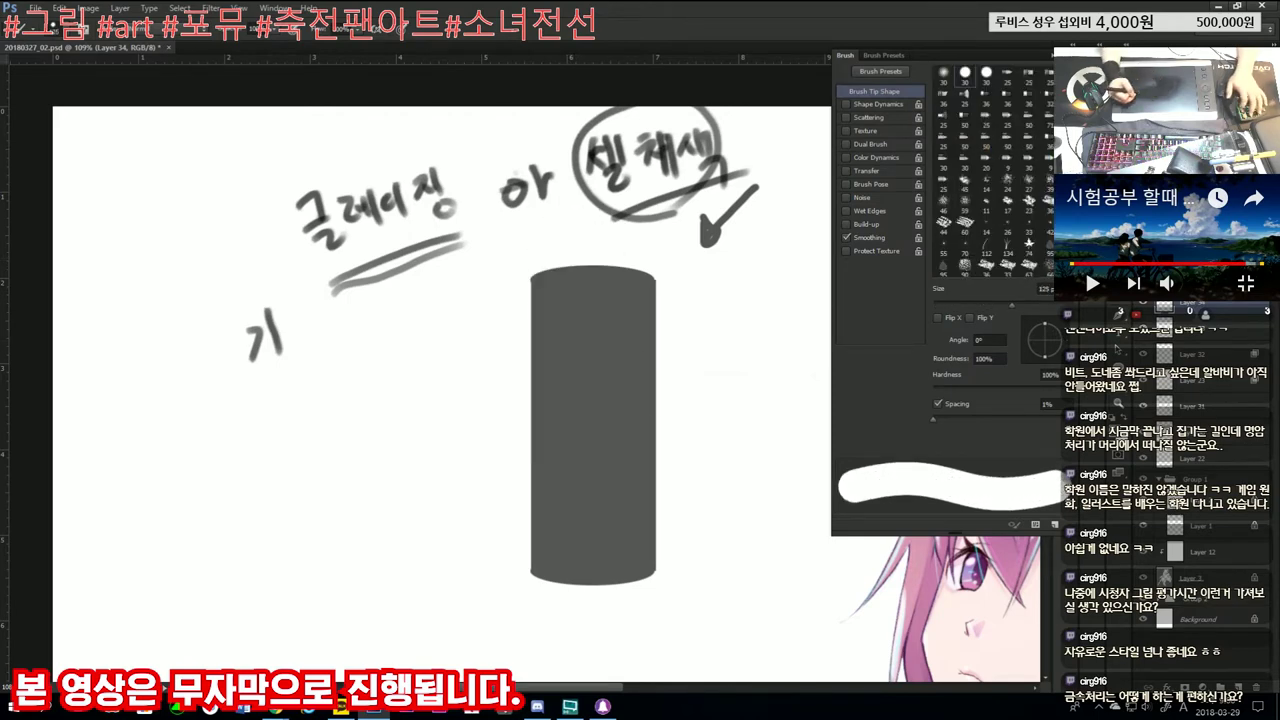
pyautogui.moveTo(565, 282); pyautogui.dragTo(552, 560)
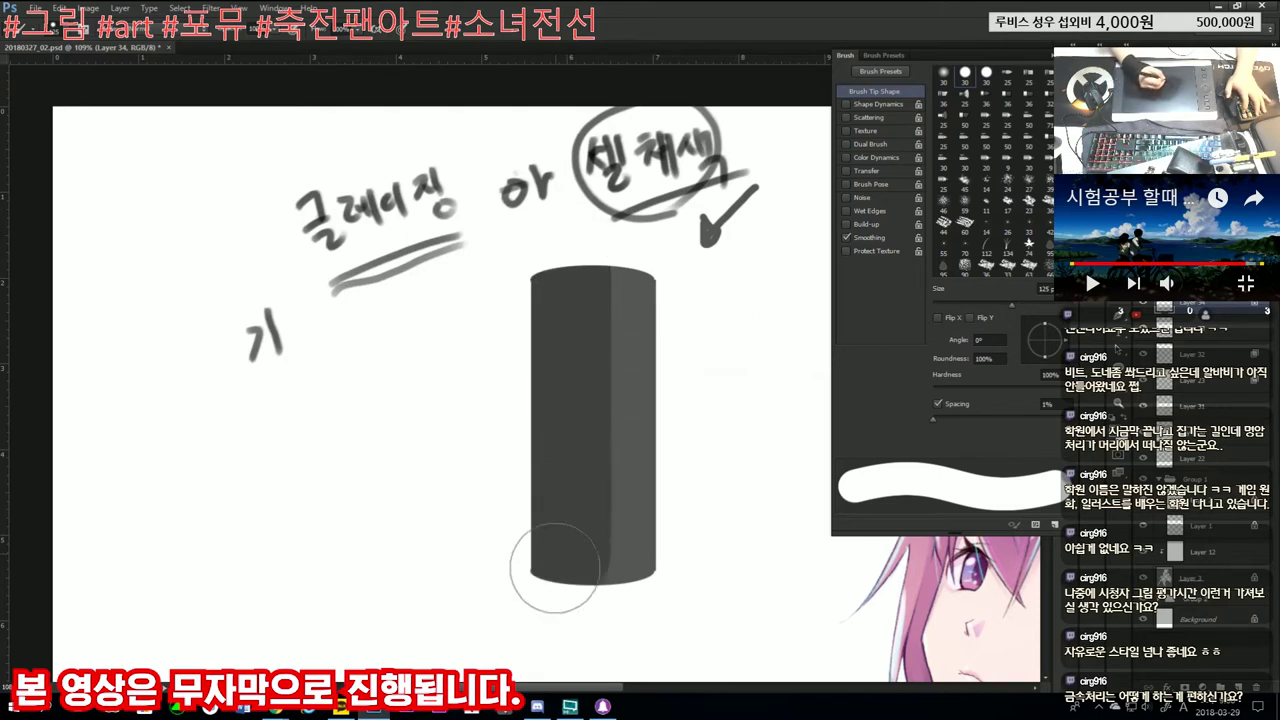
pyautogui.hotkey('ctrl', 'z')
pyautogui.moveTo(573, 270); pyautogui.dragTo(545, 590)
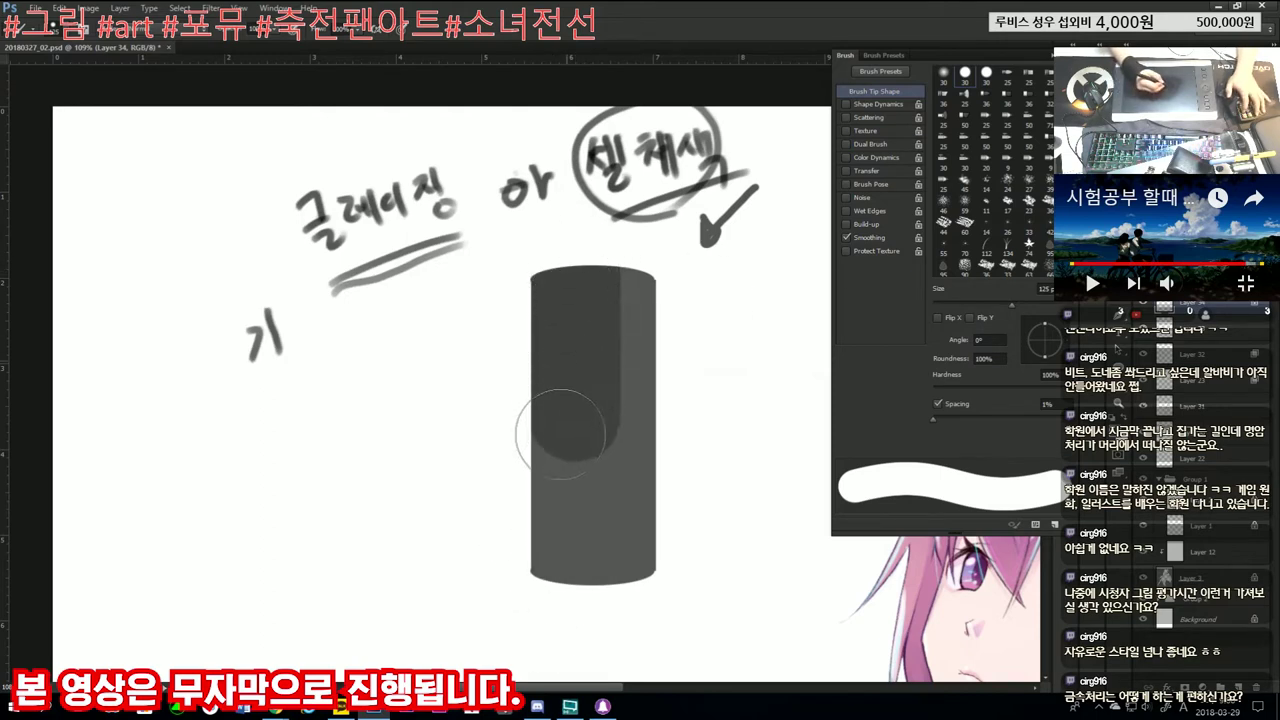
pyautogui.press('z')
pyautogui.moveTo(640, 225); pyautogui.dragTo(659, 264)
pyautogui.press('b')
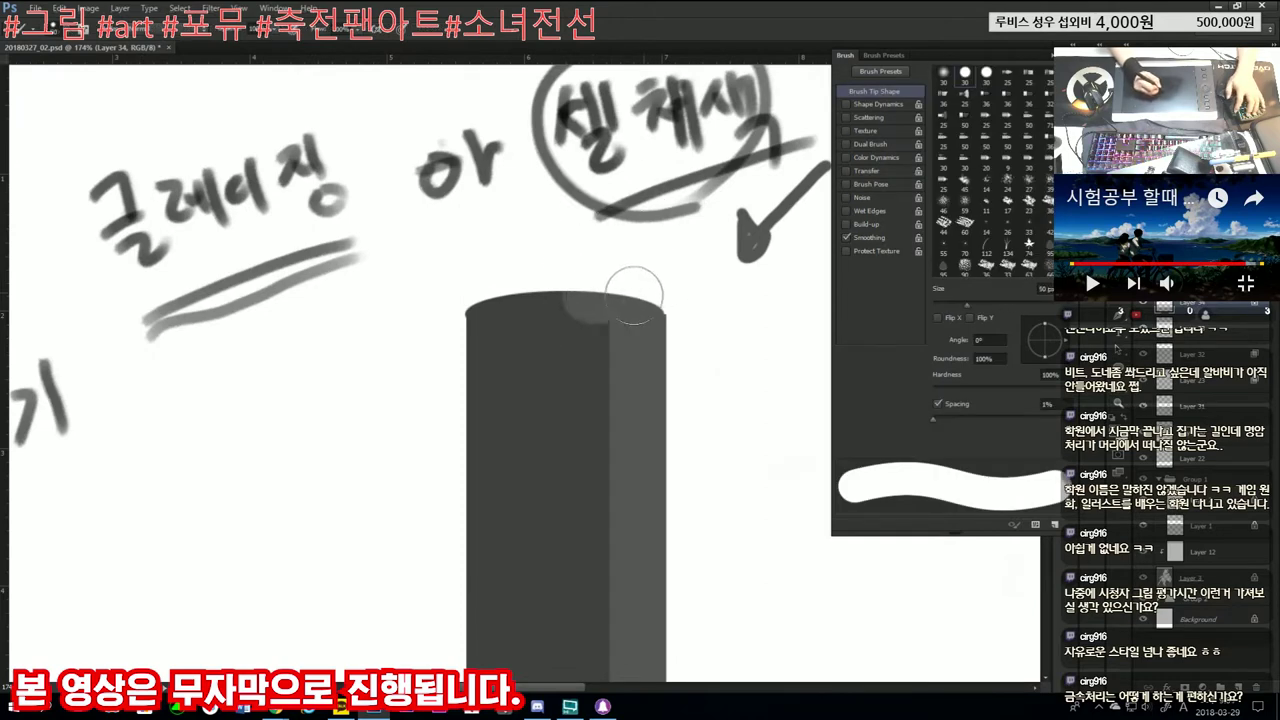
# Step: Reframe the view on the cylinder and shrink the brush to about 15 px
pyautogui.press('z')
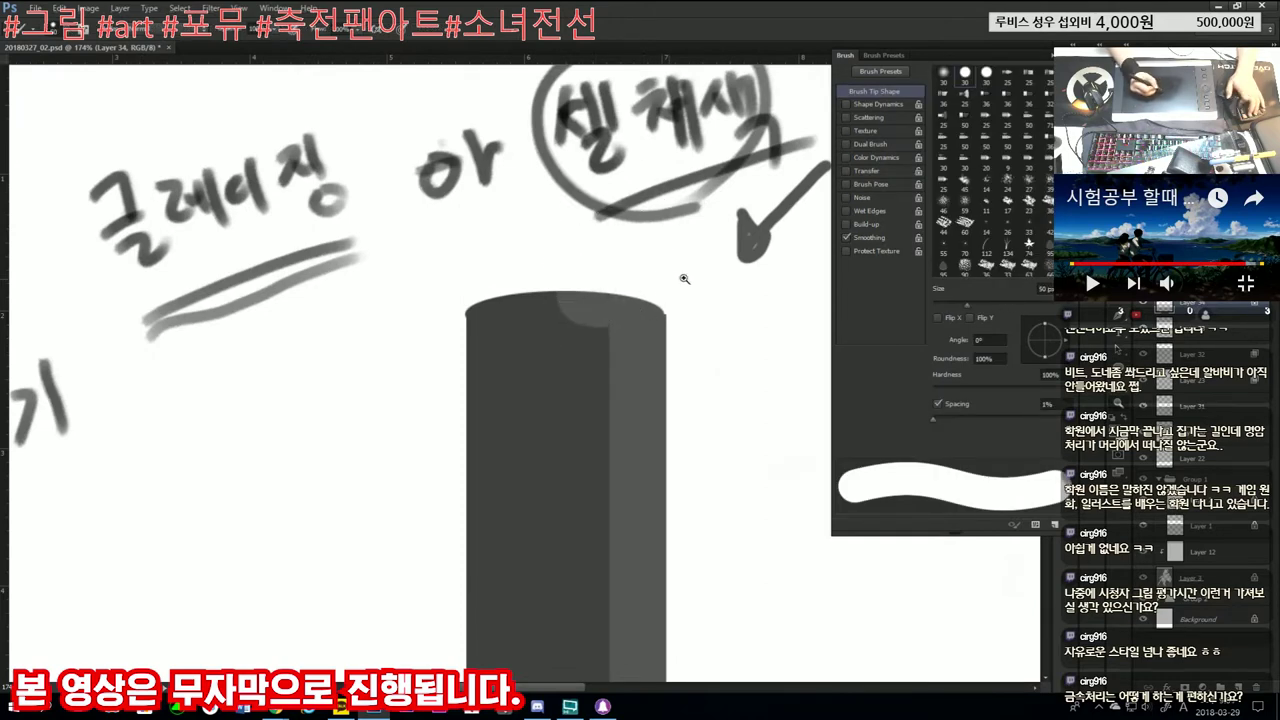
pyautogui.moveTo(600, 300)
pyautogui.mouseDown()
pyautogui.moveTo(606, 352)
pyautogui.moveTo(645, 344)
pyautogui.moveTo(700, 371)
pyautogui.mouseUp()
pyautogui.press('b')
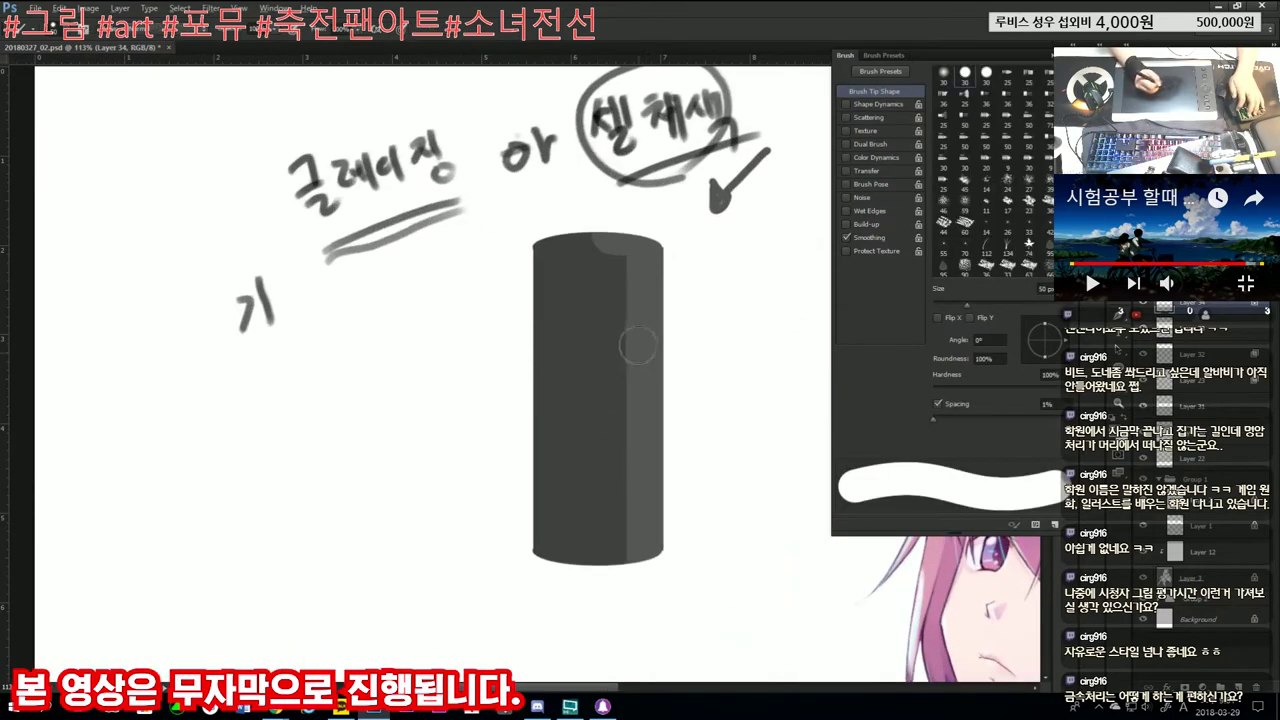
pyautogui.press('[')
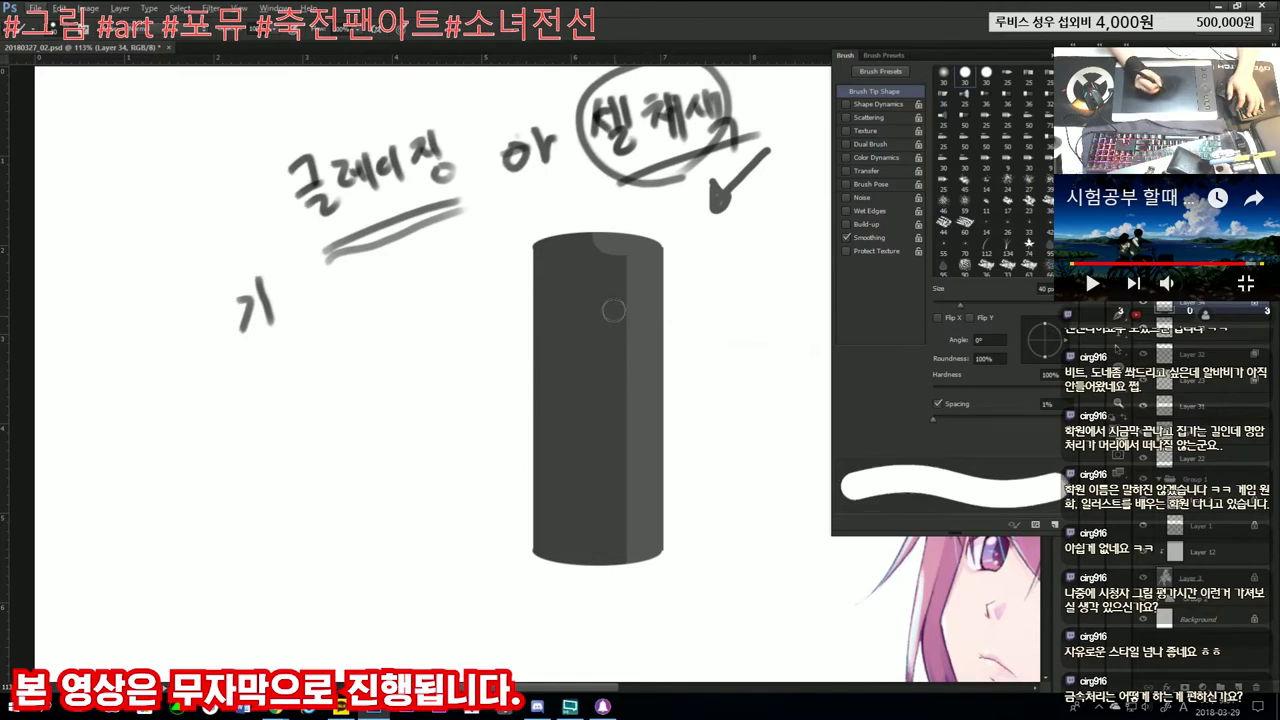
pyautogui.press('[')
pyautogui.press('[')
pyautogui.press('[')
pyautogui.press('[')
pyautogui.press('[')
pyautogui.press('[')
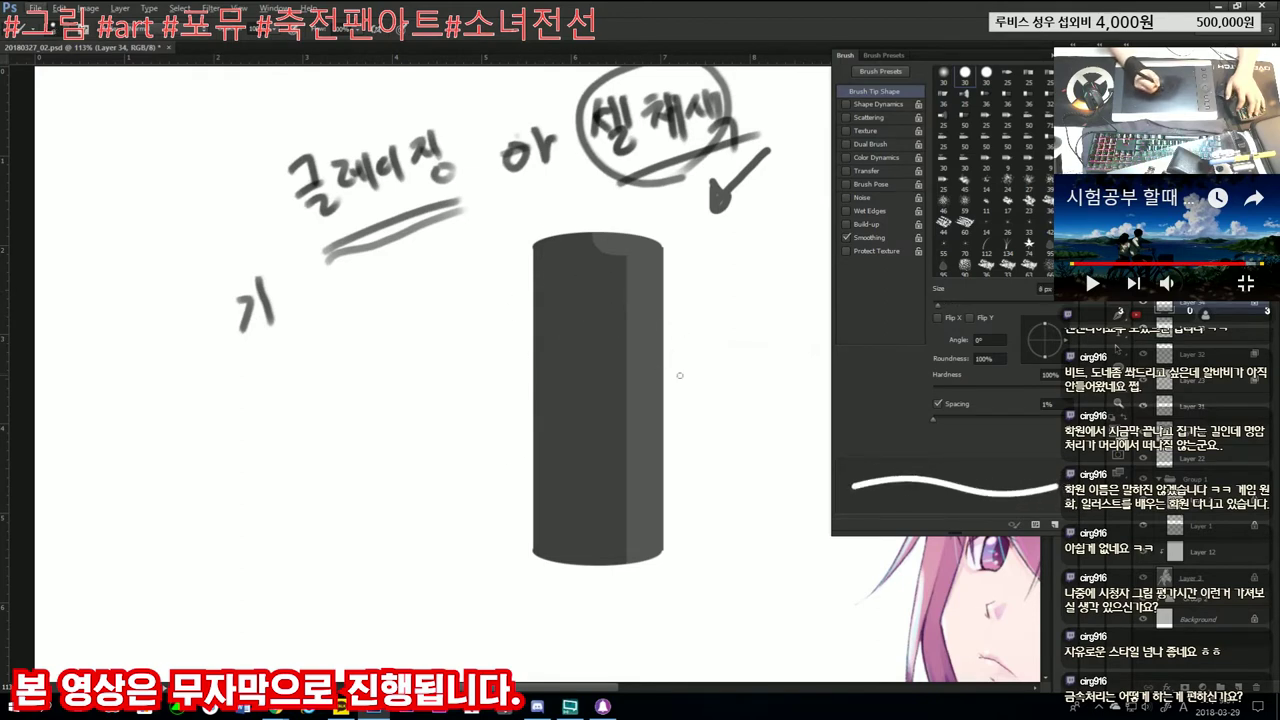
pyautogui.moveTo(620, 303); pyautogui.dragTo(709, 321)
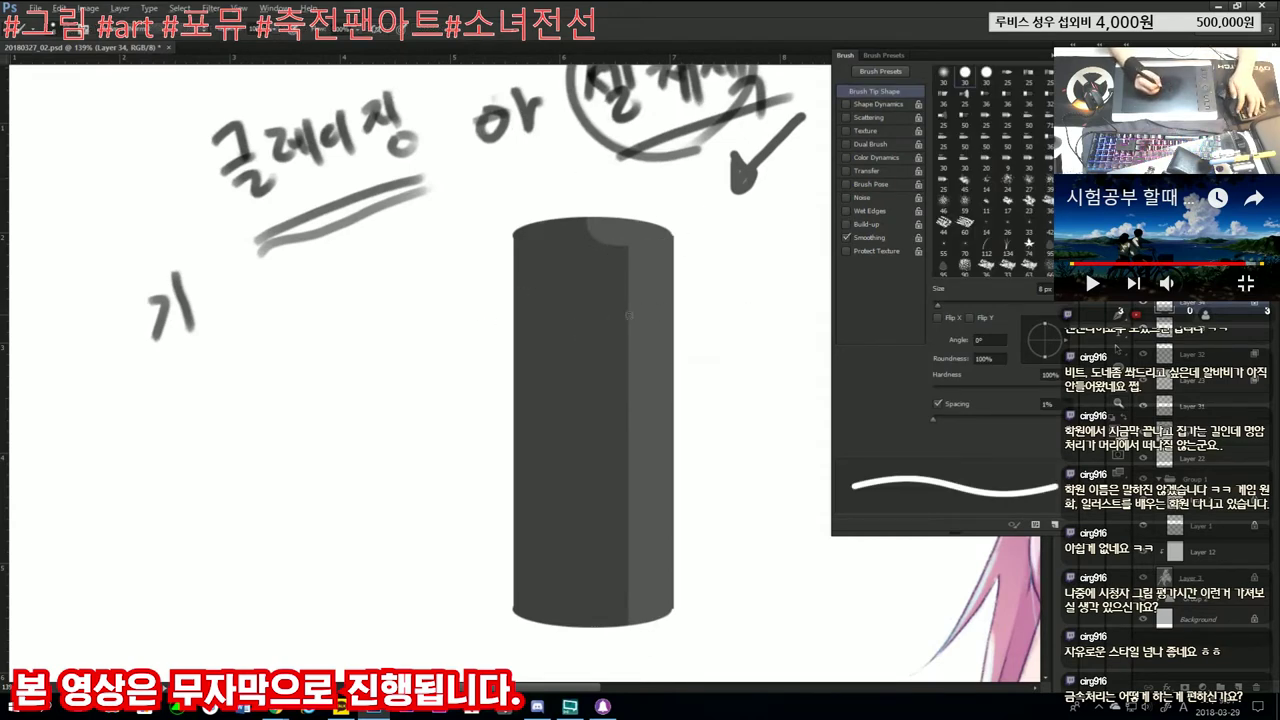
pyautogui.moveTo(680, 277); pyautogui.dragTo(645, 277)
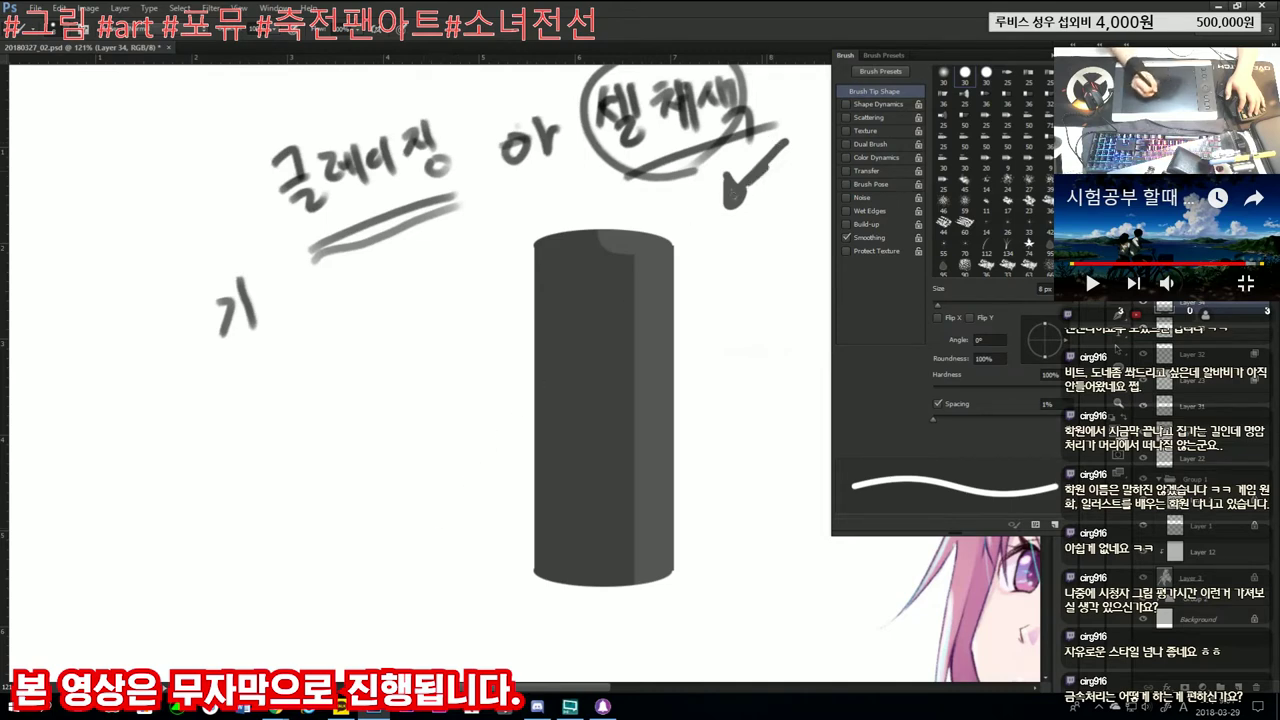
# Step: Draw a horizontal ground line at the cylinder's base crossed by a diagonal slash
pyautogui.hotkey('ctrl', 'z')
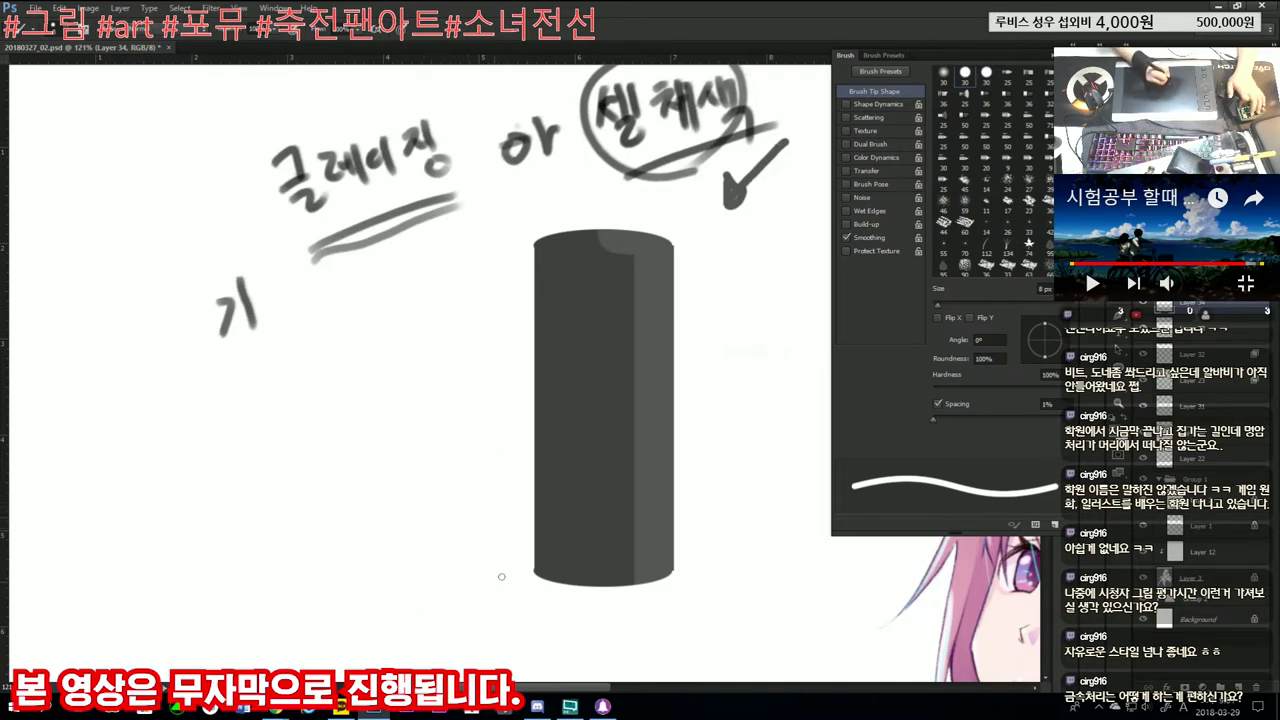
pyautogui.moveTo(533, 577); pyautogui.dragTo(347, 577)
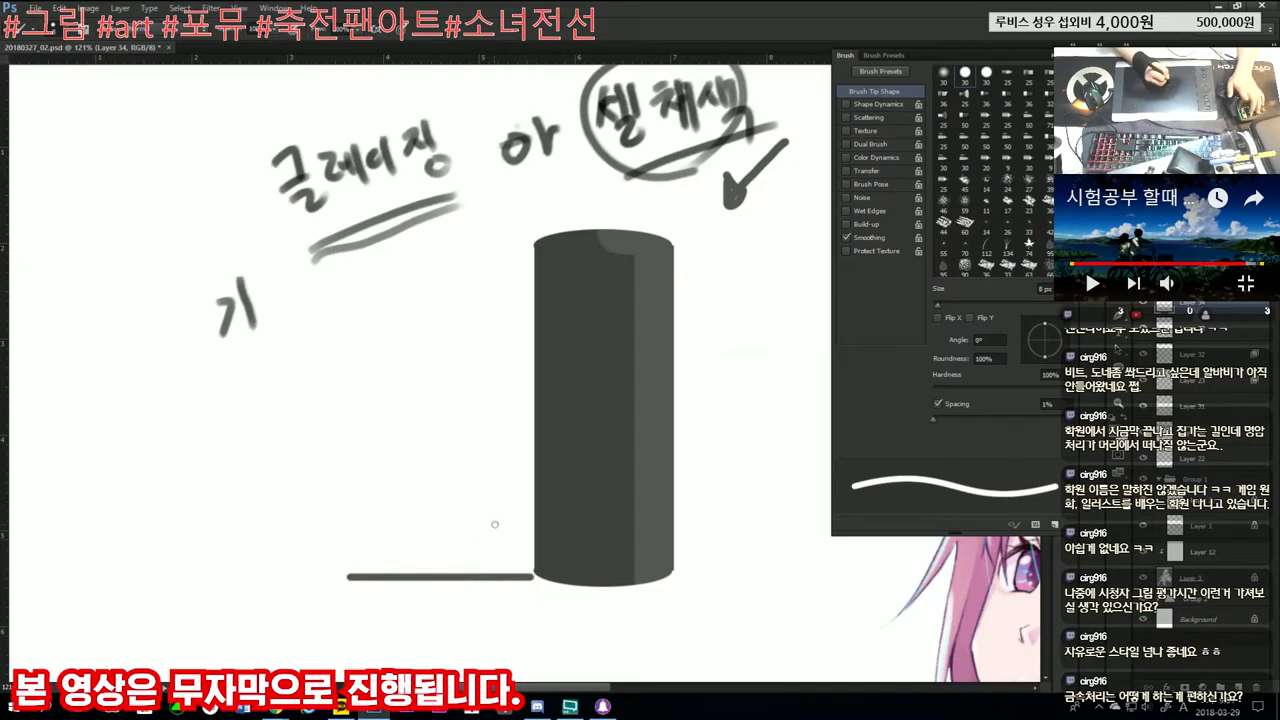
pyautogui.hotkey('ctrl', 'z')
pyautogui.moveTo(495, 532); pyautogui.dragTo(445, 594)
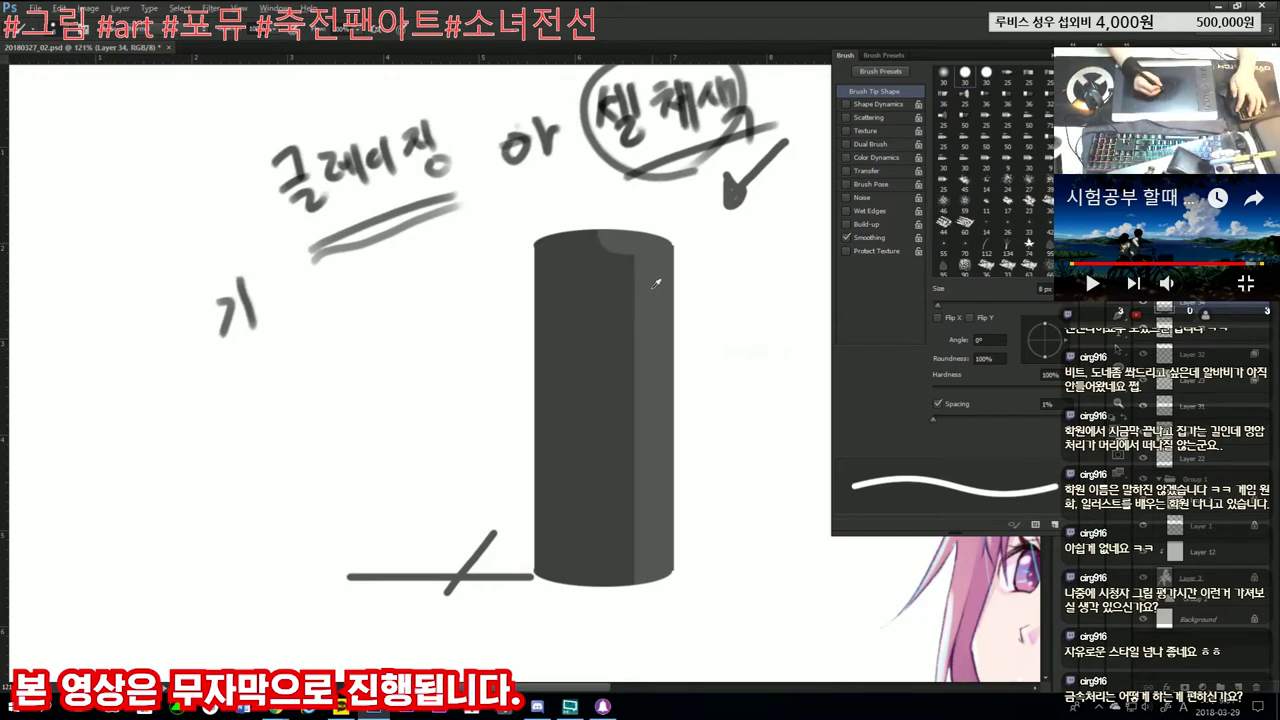
# Step: Lighten the cylinder's left edge with a stroke from a 20-25 px brush
pyautogui.press(']')
pyautogui.press(']')
pyautogui.press(']')
pyautogui.press(']')
pyautogui.moveTo(536, 236); pyautogui.dragTo(535, 347)
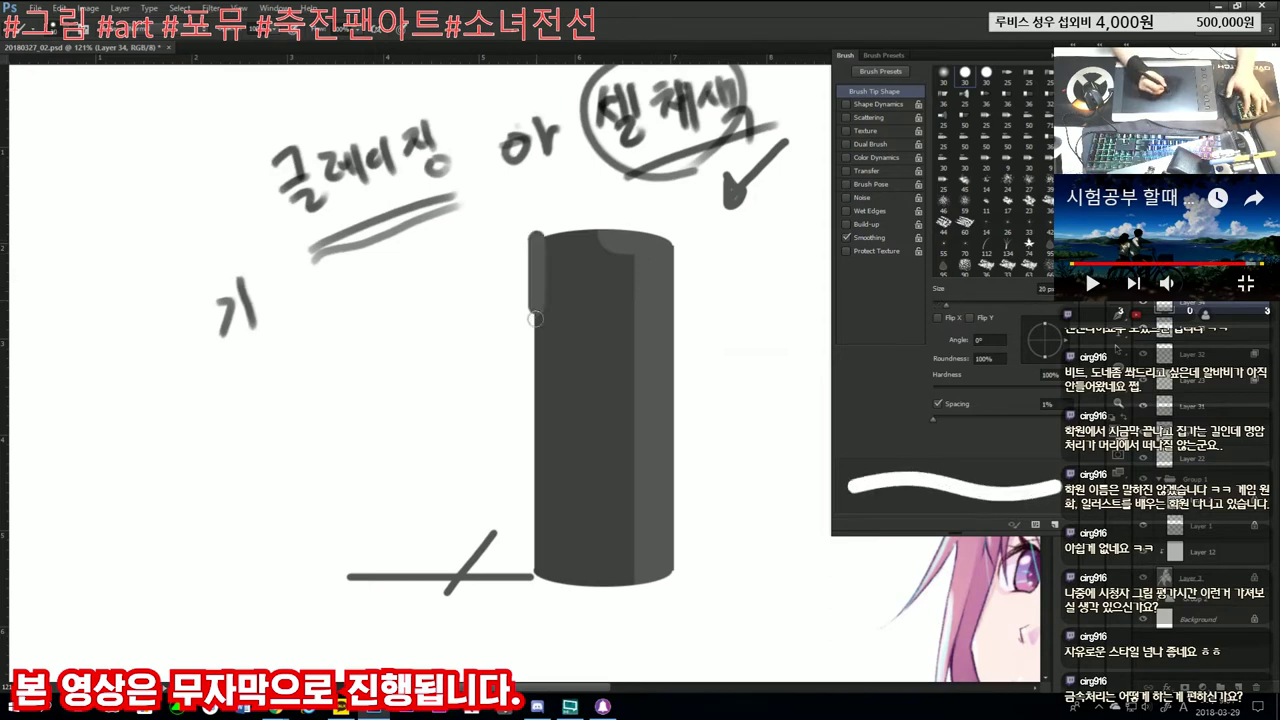
pyautogui.hotkey('ctrl', 'z')
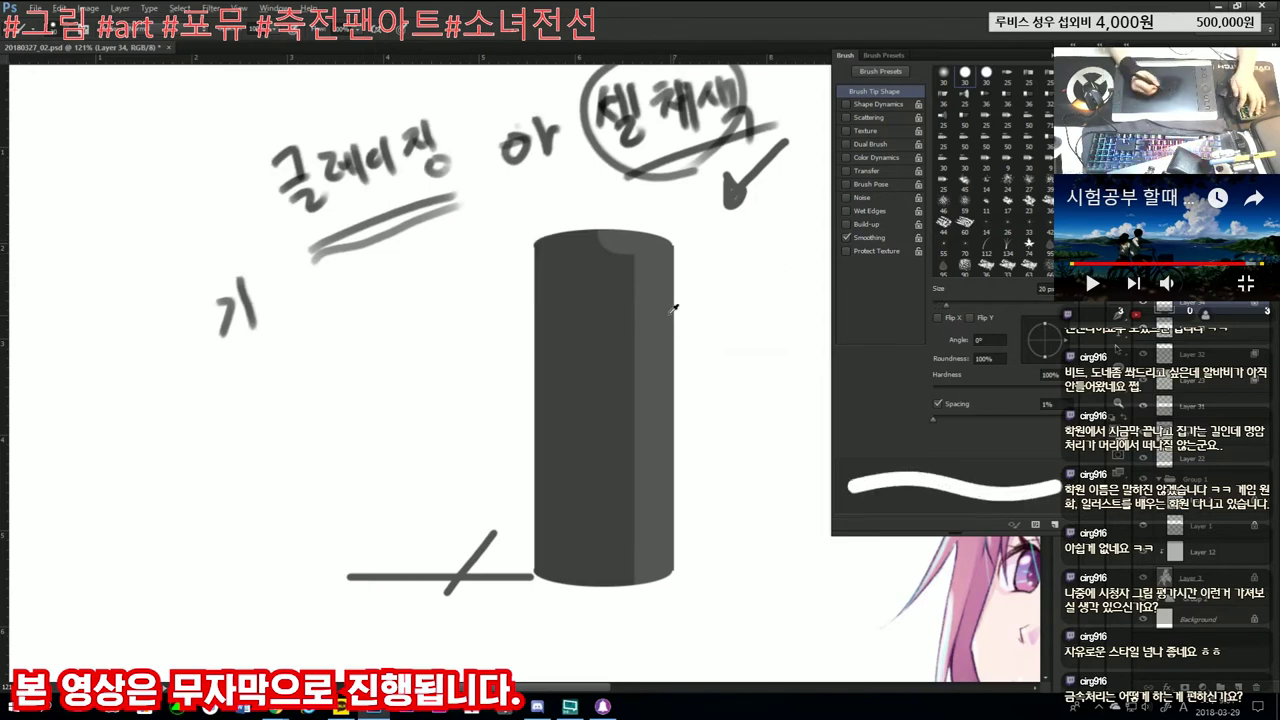
pyautogui.press('e')
pyautogui.moveTo(533, 245)
pyautogui.mouseDown()
pyautogui.moveTo(522, 591)
pyautogui.moveTo(515, 267)
pyautogui.mouseUp()
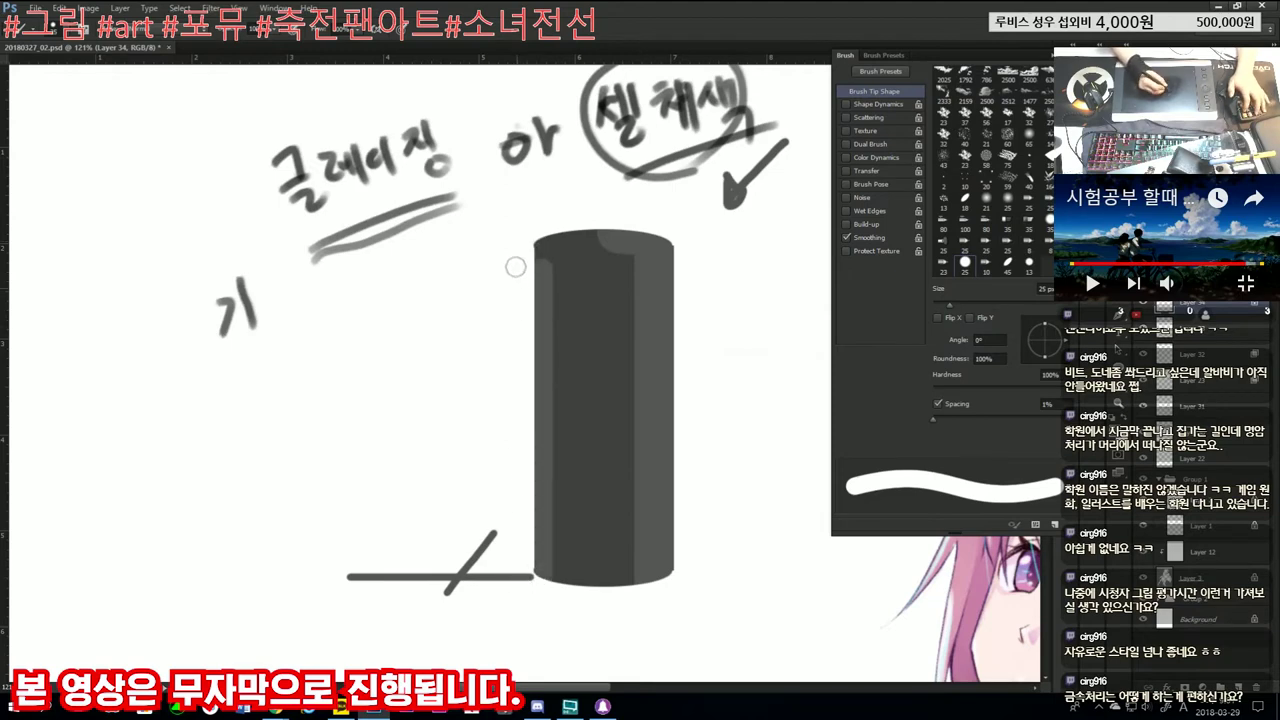
# Step: Shrink the brush to 8 px and zoom in on the cylinder's top-left corner
pyautogui.press('b')
pyautogui.scroll(5, 524, 234)
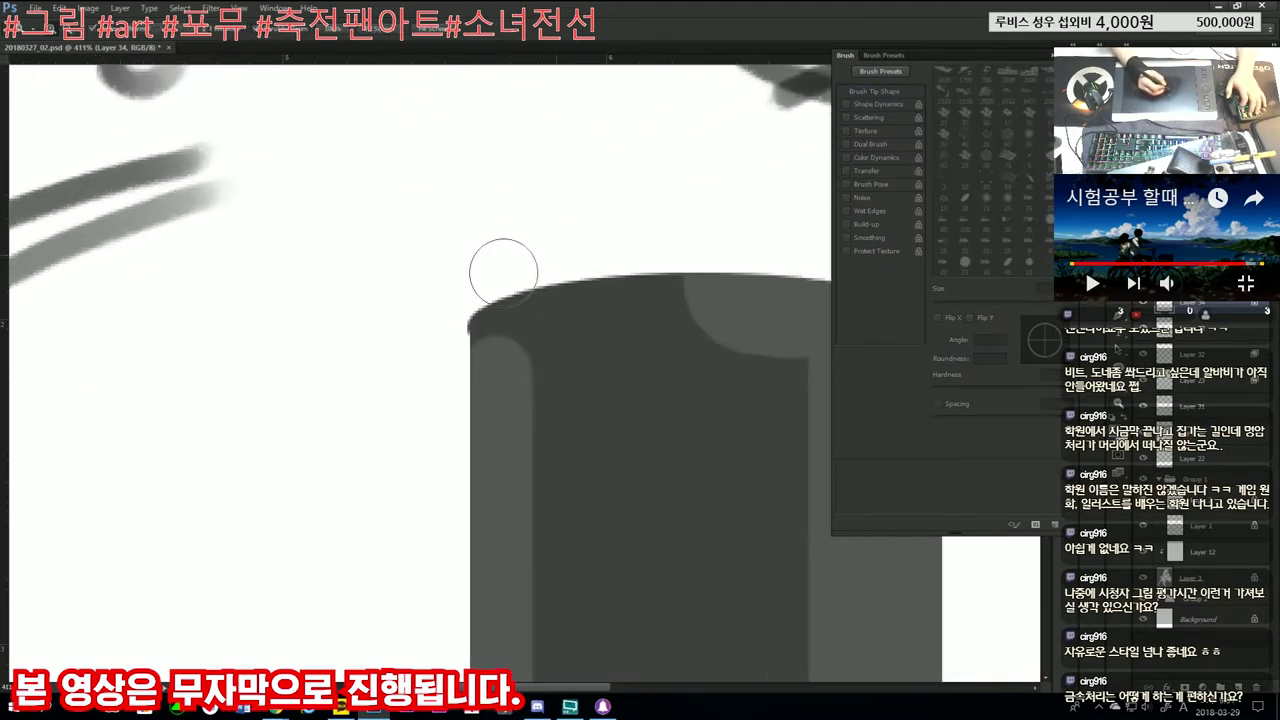
pyautogui.press('[')
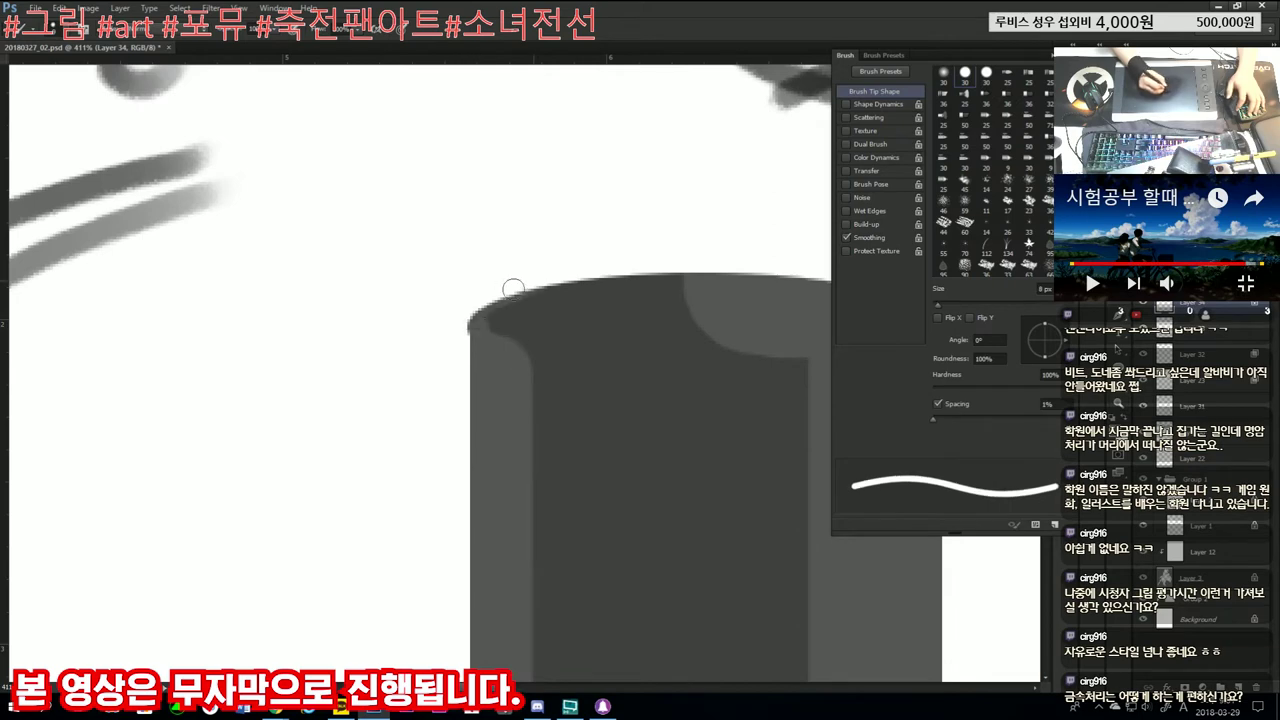
pyautogui.scroll(-5, 692, 250)
pyautogui.scroll(3, 586, 460)
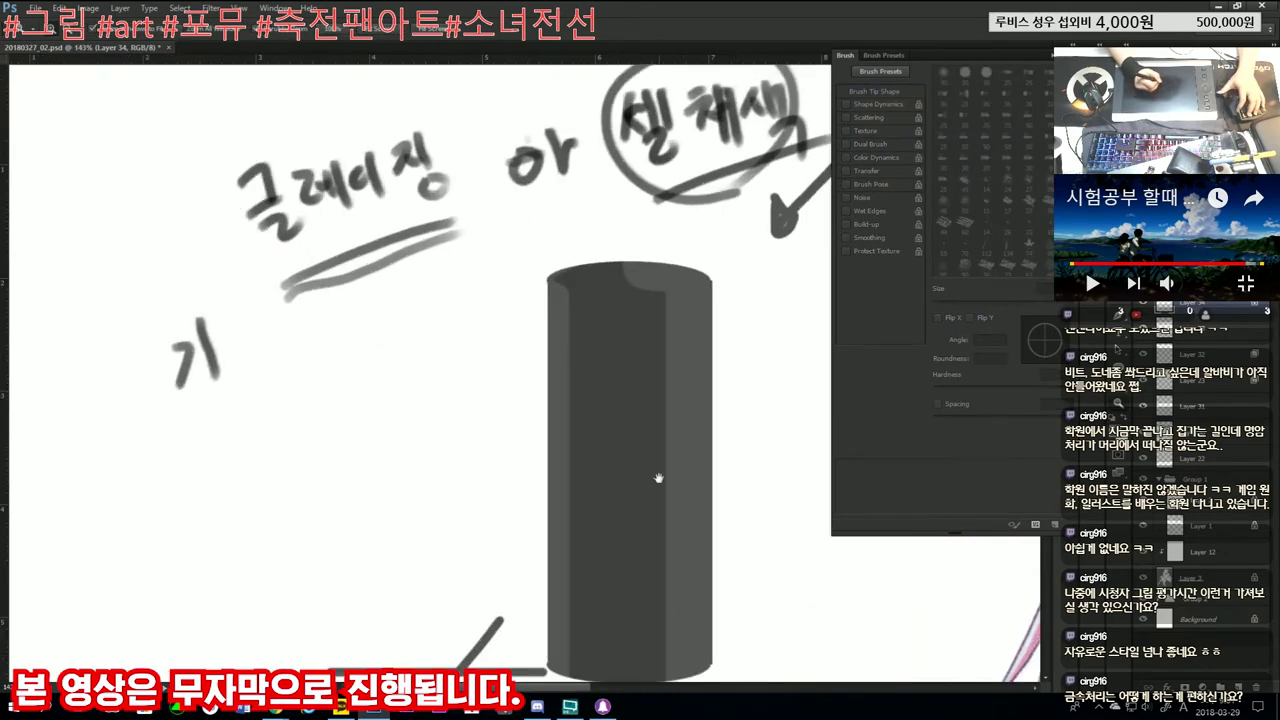
pyautogui.scroll(1, 600, 440)
pyautogui.scroll(1, 612, 241)
pyautogui.scroll(2, 682, 262)
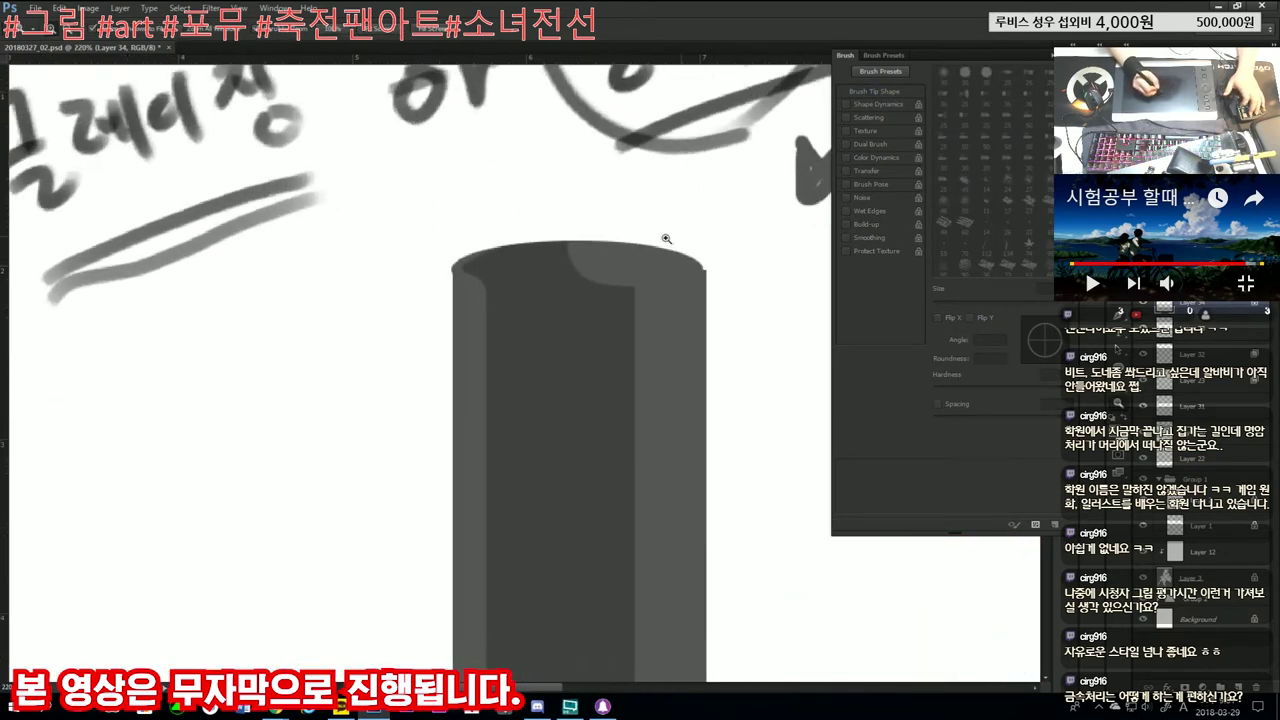
pyautogui.scroll(-3, 651, 278)
pyautogui.scroll(1, 655, 295)
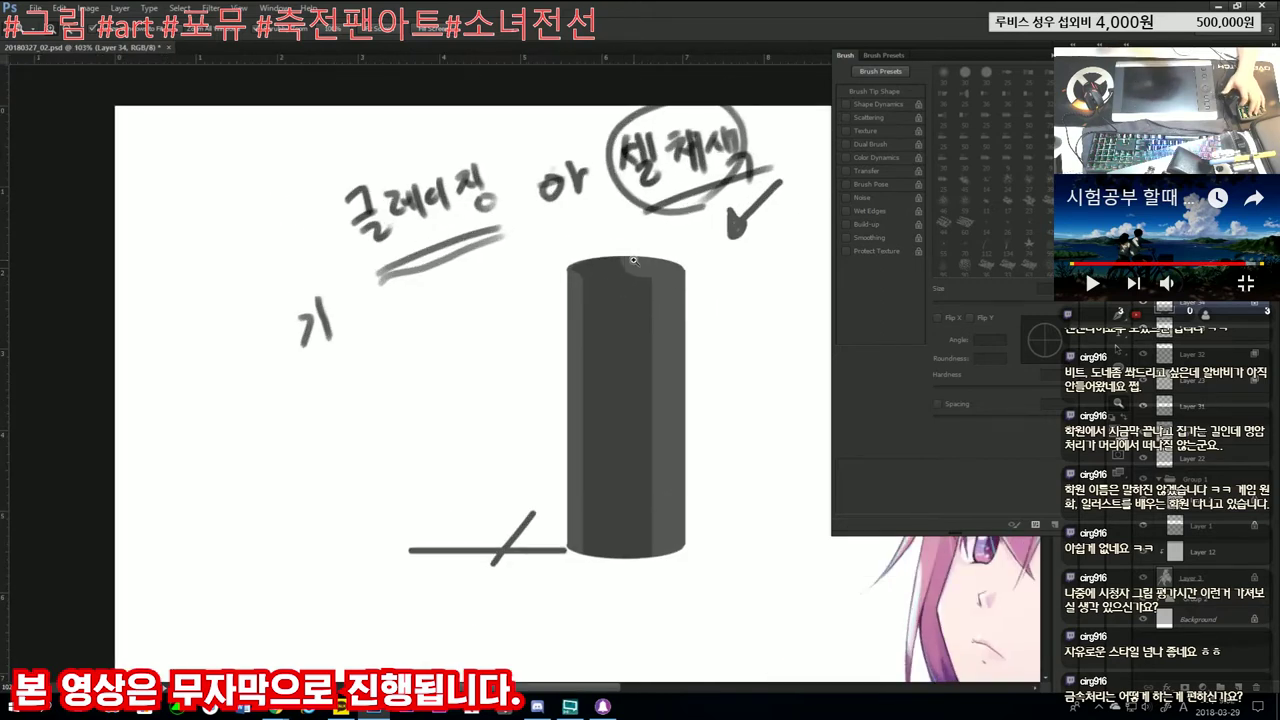
pyautogui.scroll(1, 734, 306)
pyautogui.scroll(1, 660, 440)
pyautogui.scroll(1, 646, 349)
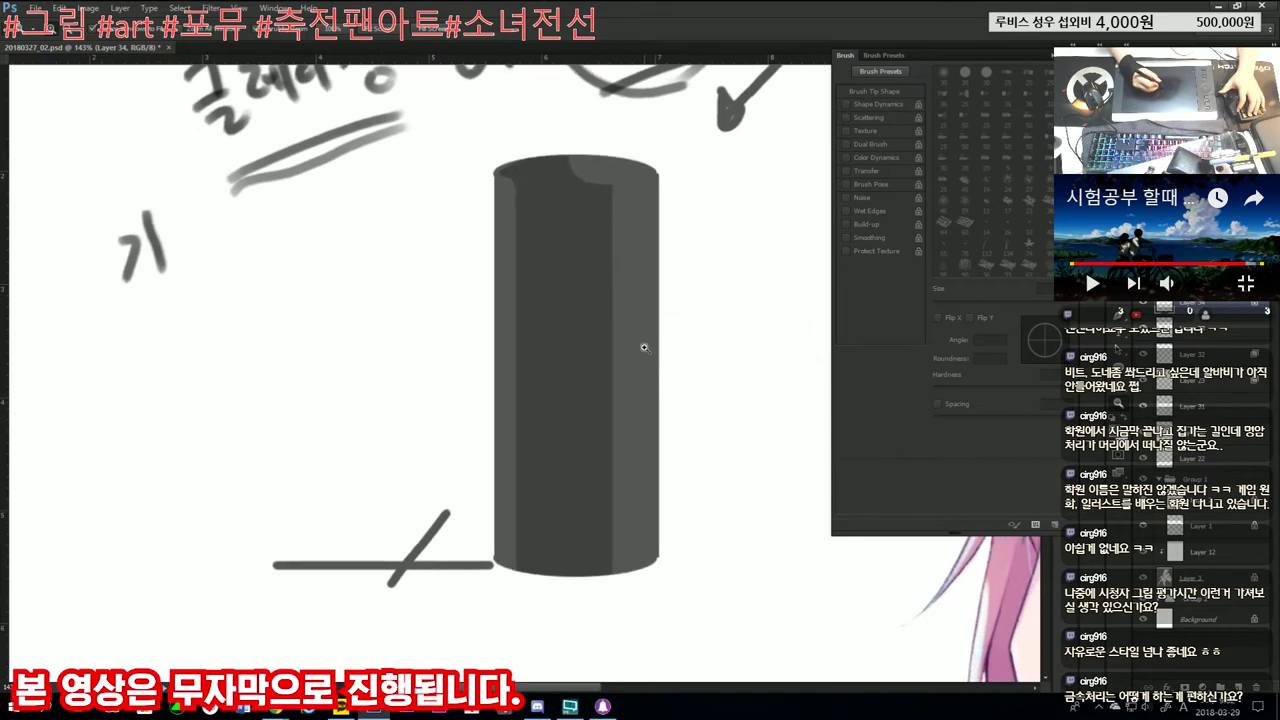
pyautogui.scroll(-2, 631, 285)
pyautogui.scroll(-1, 640, 270)
pyautogui.scroll(2, 550, 315)
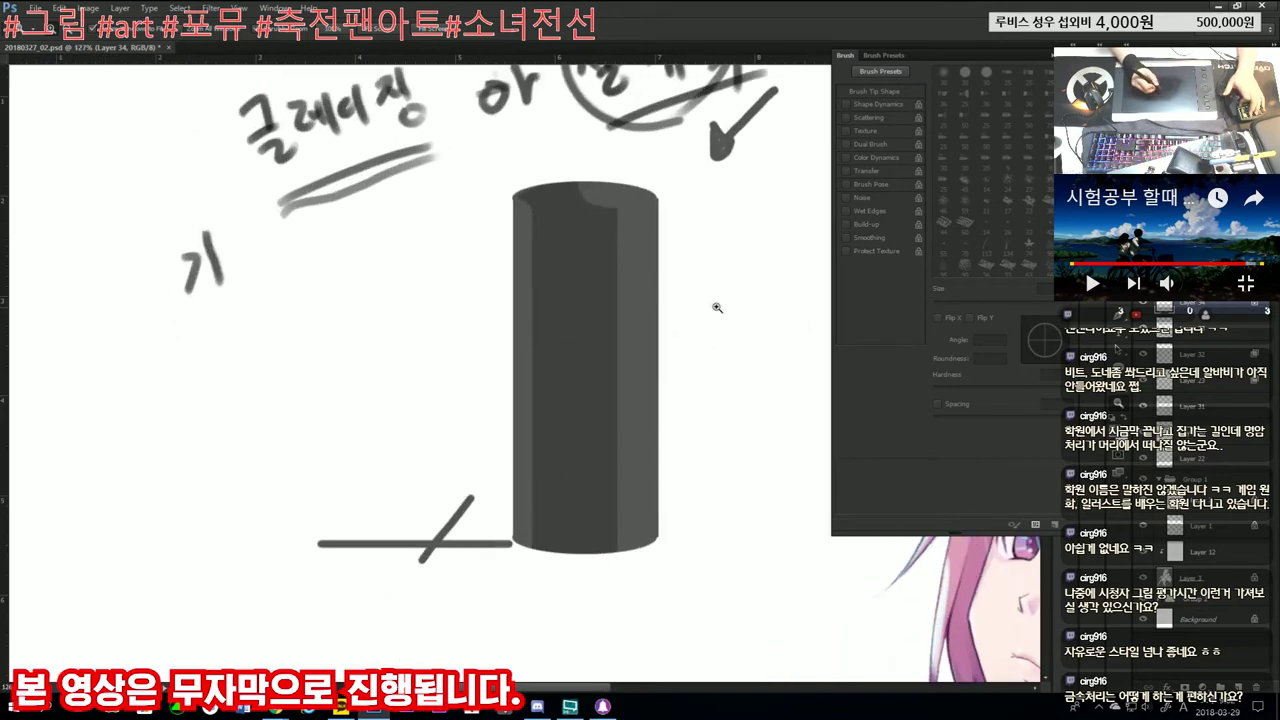
pyautogui.scroll(-3, 717, 307)
pyautogui.scroll(2, 749, 277)
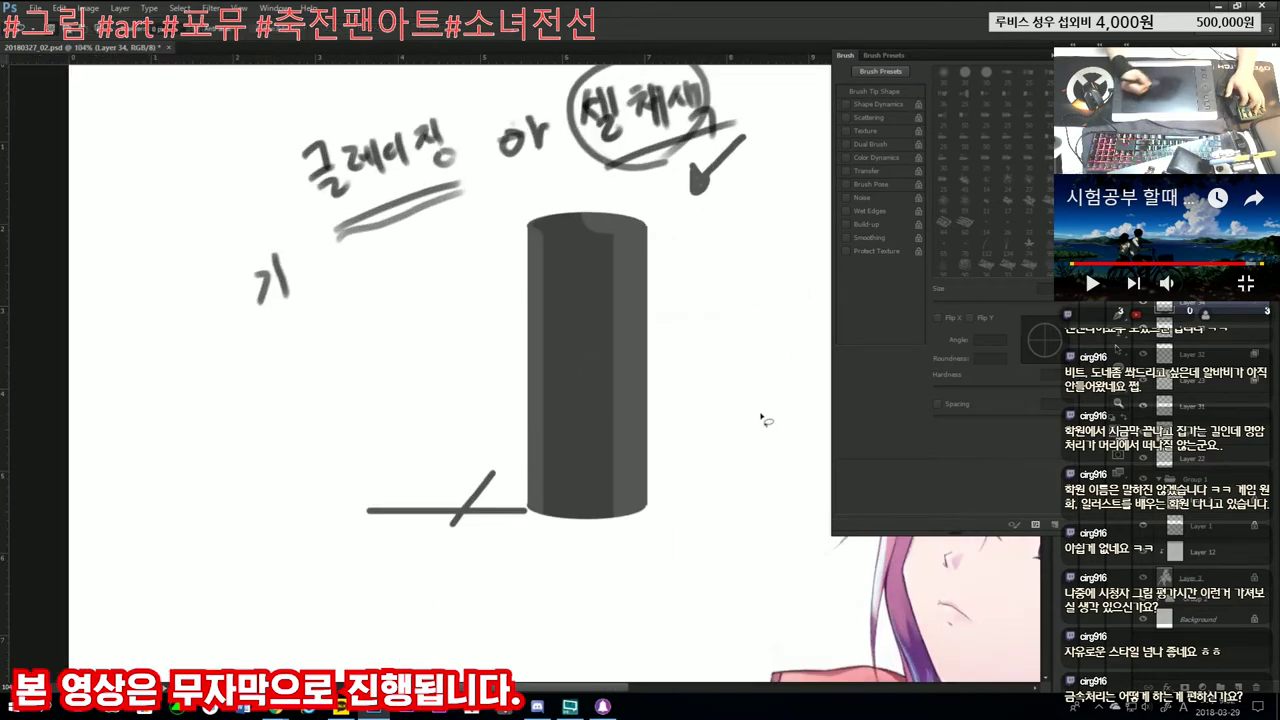
# Step: Duplicate the lasso-selected cylinder and place the copy to its right
pyautogui.moveTo(662, 512); pyautogui.dragTo(670, 495)
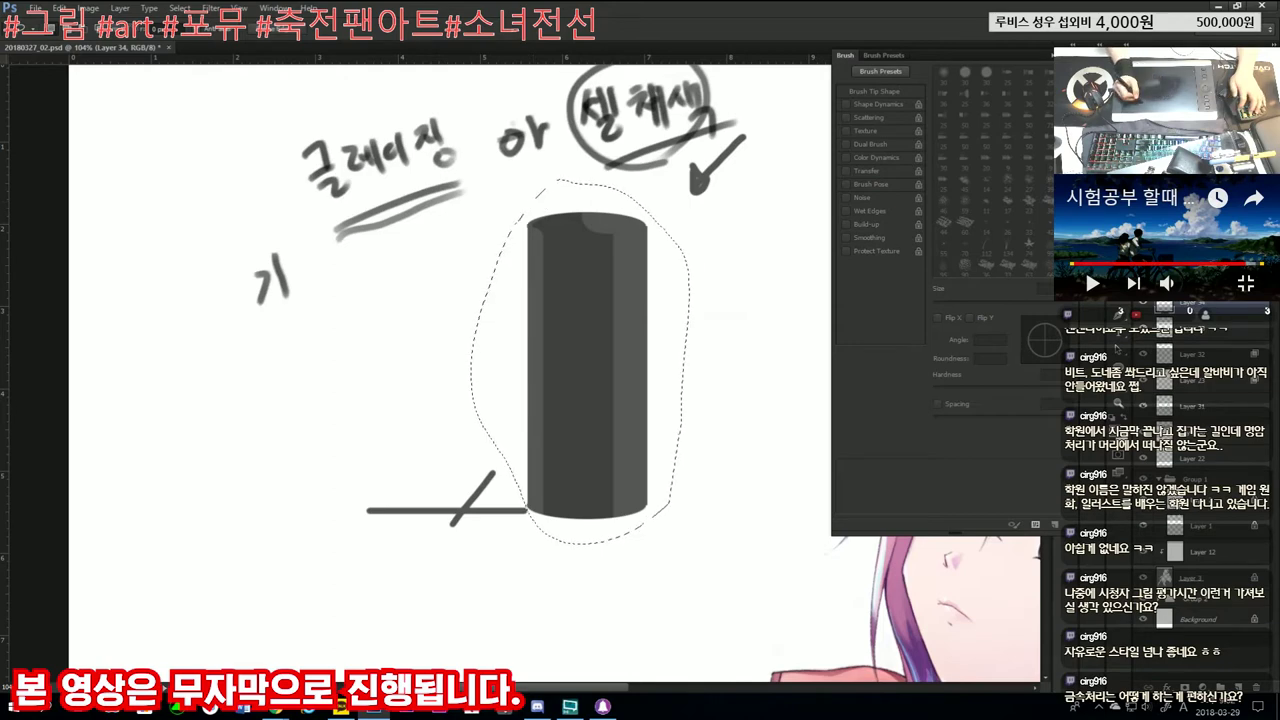
pyautogui.hotkey('ctrl', 'j')
pyautogui.moveTo(610, 360); pyautogui.dragTo(766, 357)
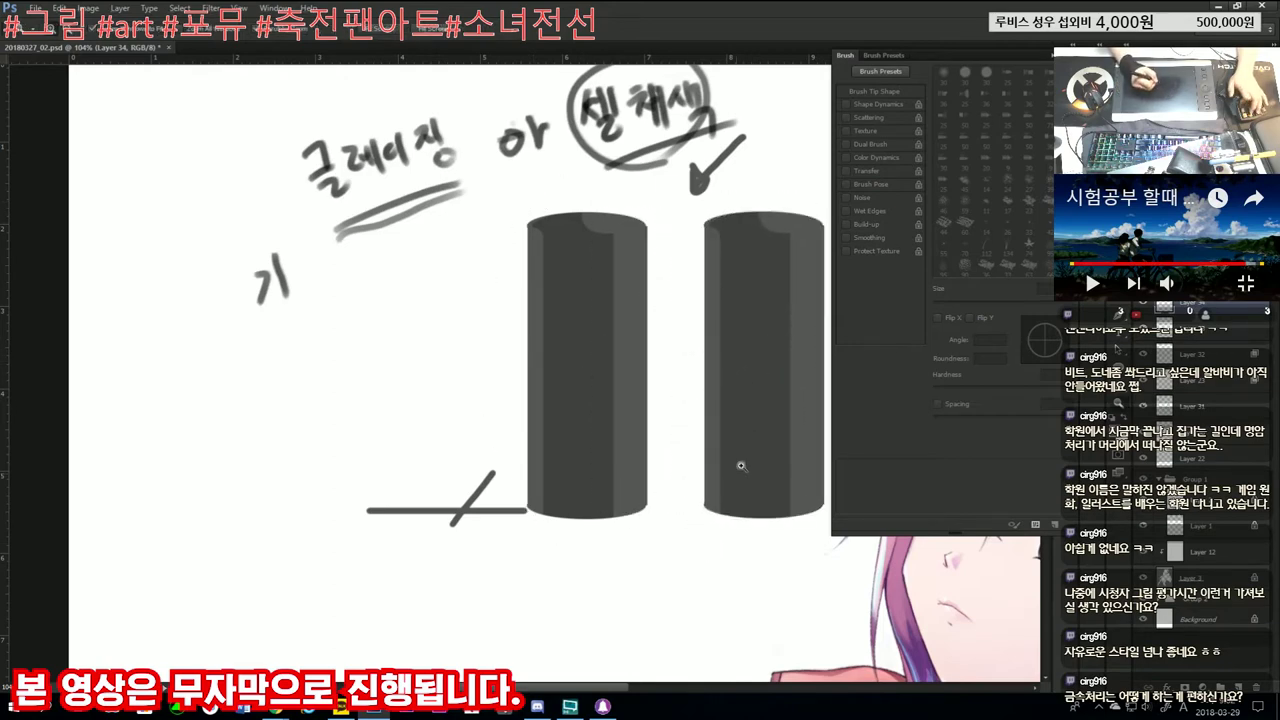
pyautogui.scroll(3, 741, 466)
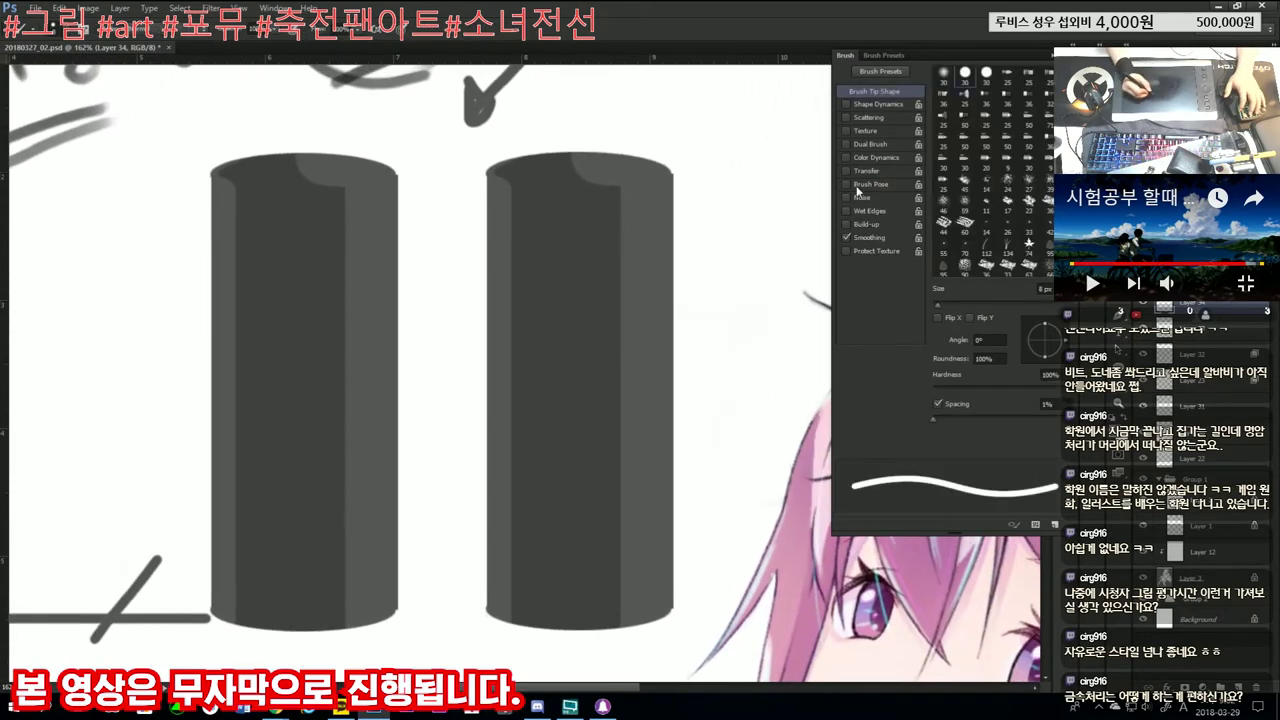
# Step: Enable pressure Transfer and paint a 10 px light band down the copy's right side
pyautogui.click(845, 172)
pyautogui.press(']')
pyautogui.press(']')
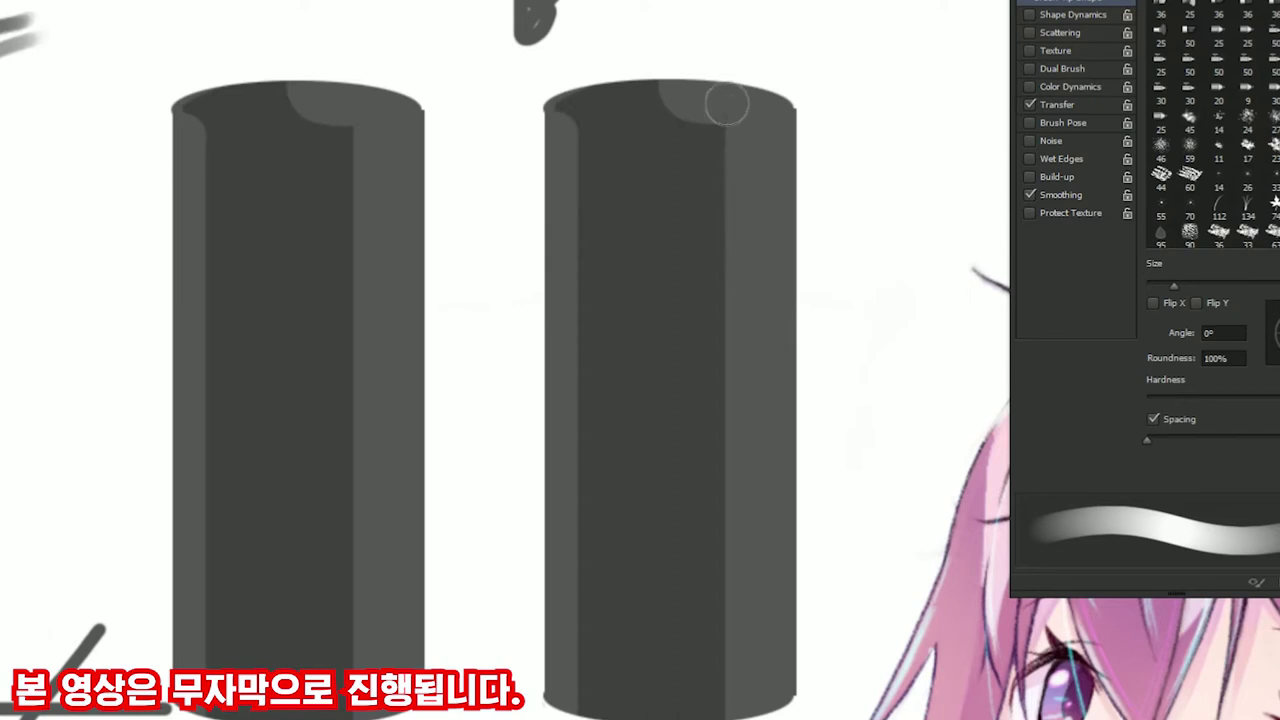
pyautogui.moveTo(727, 100); pyautogui.dragTo(740, 712)
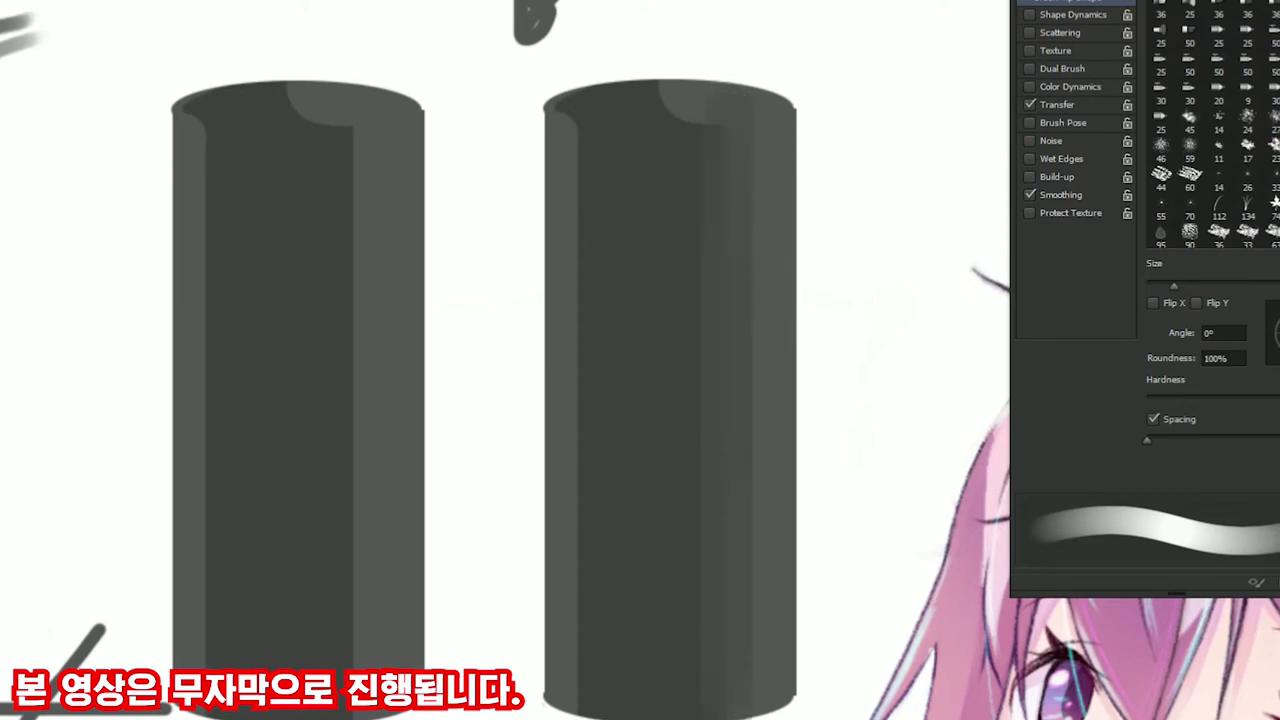
pyautogui.moveTo(739, 150)
pyautogui.mouseDown()
pyautogui.moveTo(739, 710)
pyautogui.moveTo(697, 120)
pyautogui.mouseUp()
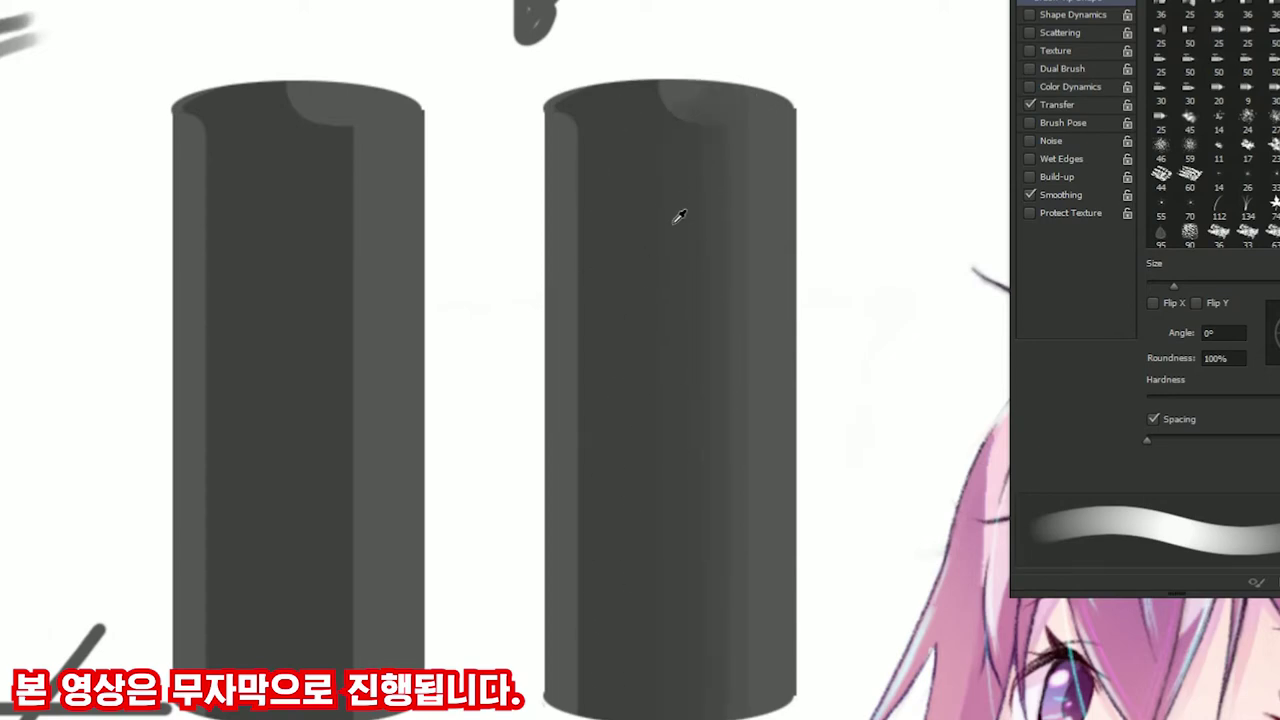
pyautogui.scroll(-5, 669, 360)
pyautogui.scroll(3, 751, 223)
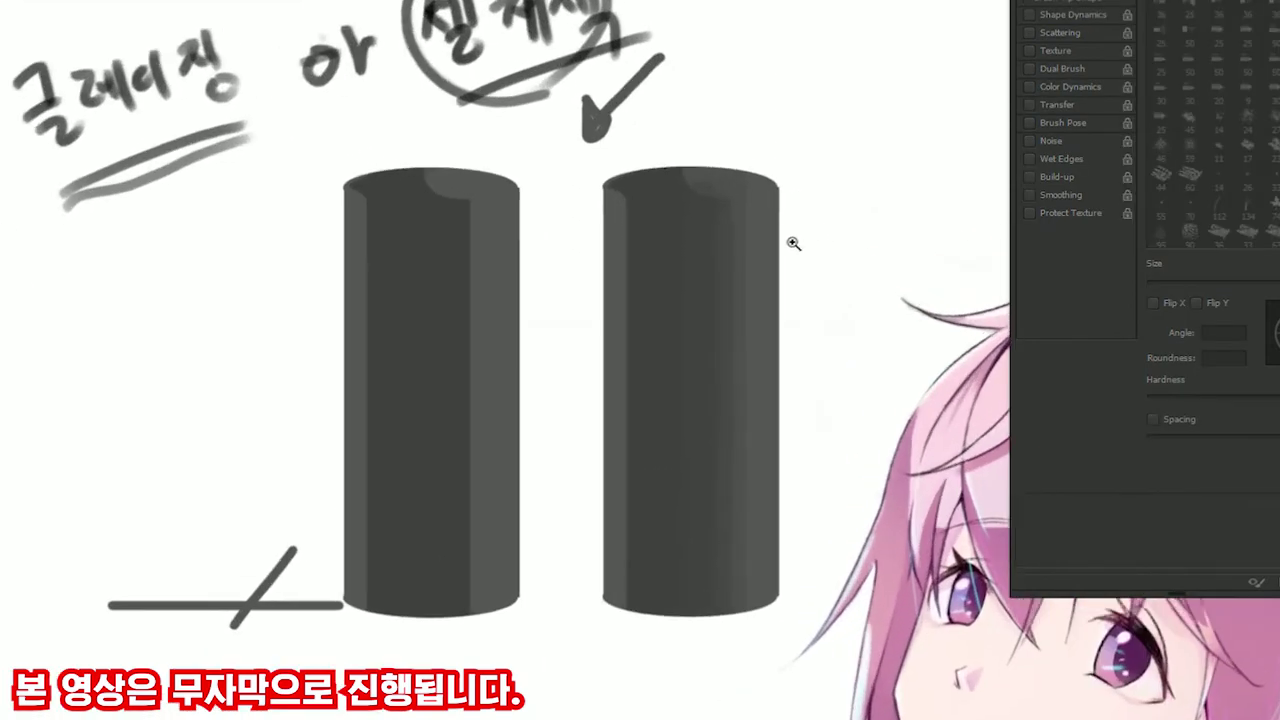
# Step: Draw a curved arrow beneath the right cylinder with a smaller brush
pyautogui.press('[')
pyautogui.press('[')
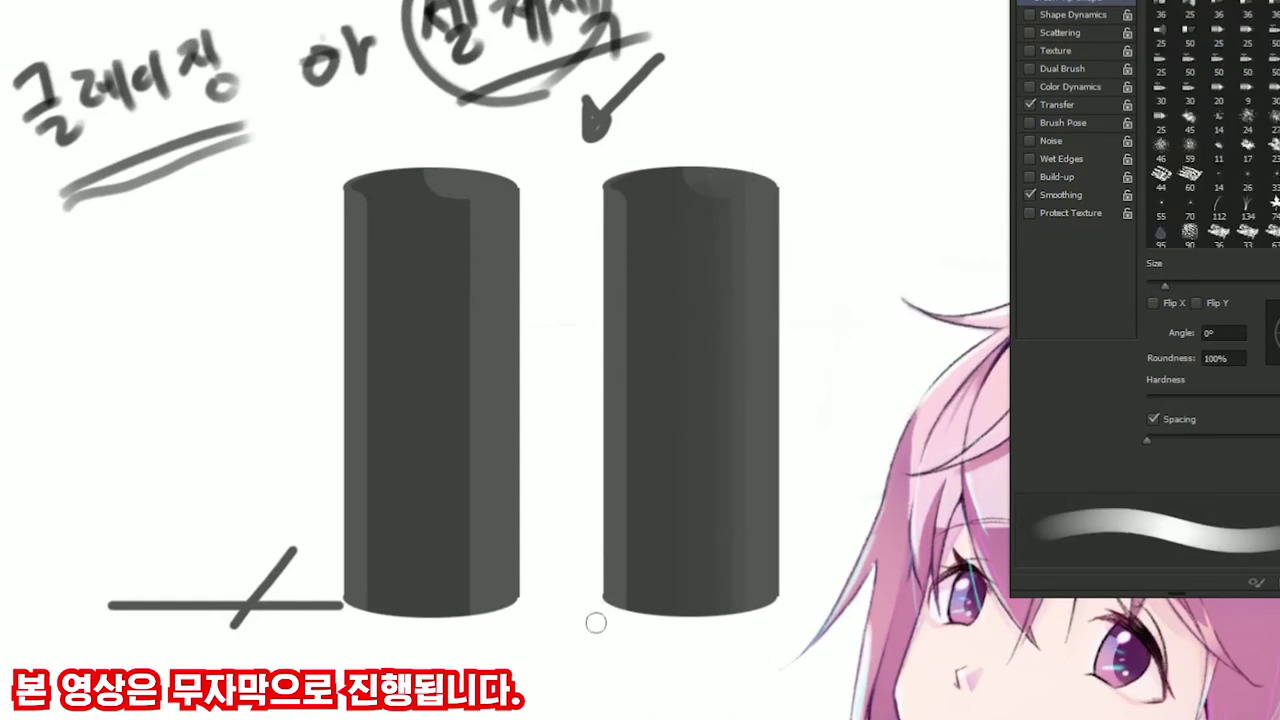
pyautogui.press('[')
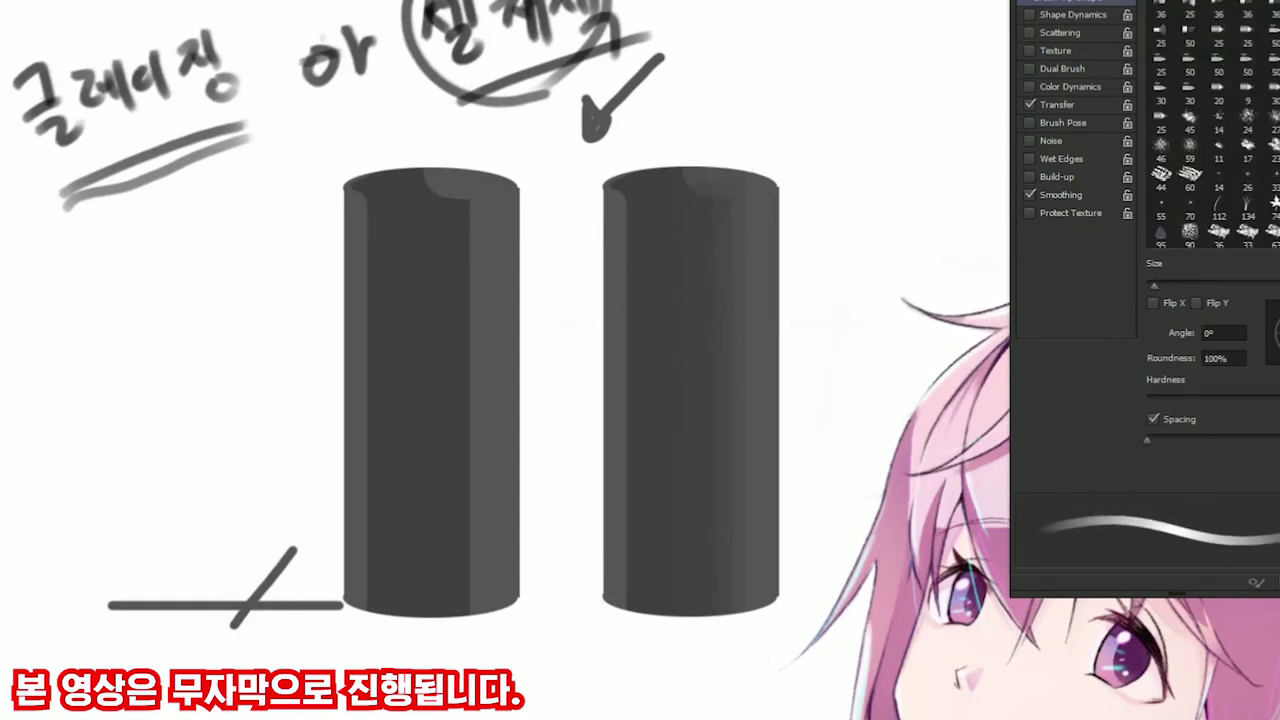
pyautogui.moveTo(598, 632)
pyautogui.mouseDown()
pyautogui.moveTo(666, 646)
pyautogui.moveTo(720, 636)
pyautogui.mouseUp()
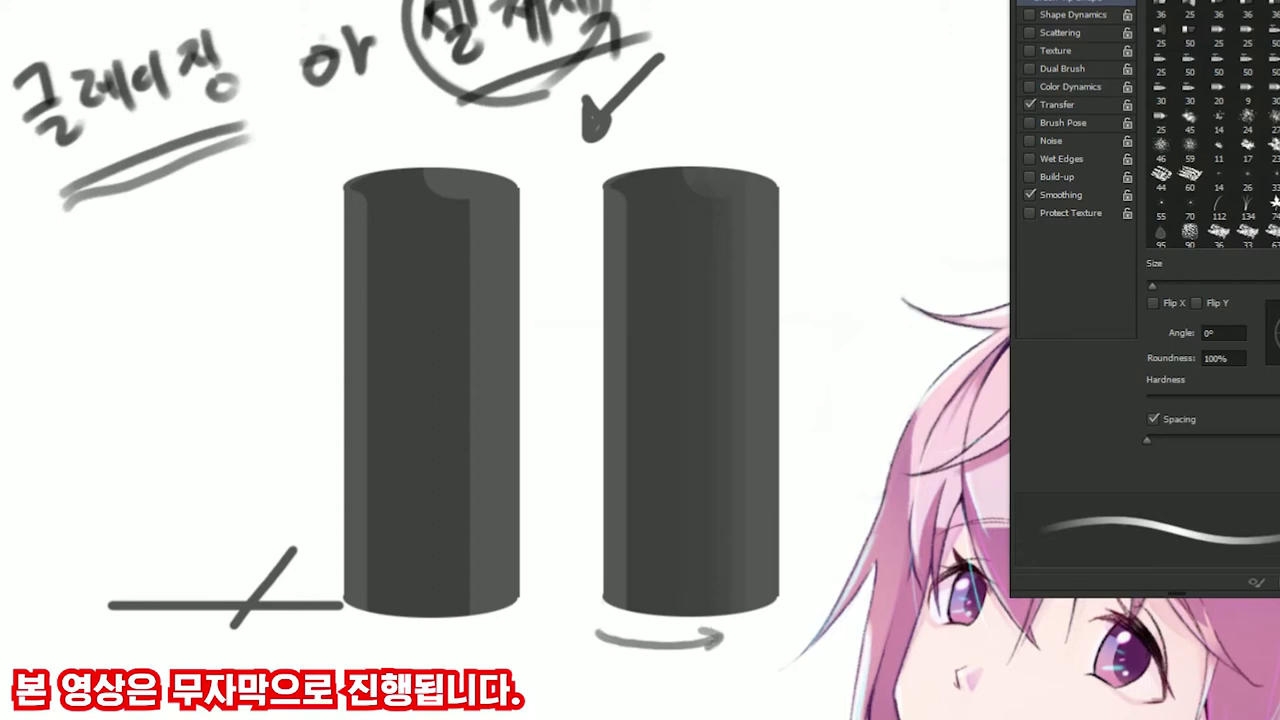
pyautogui.scroll(2, 752, 256)
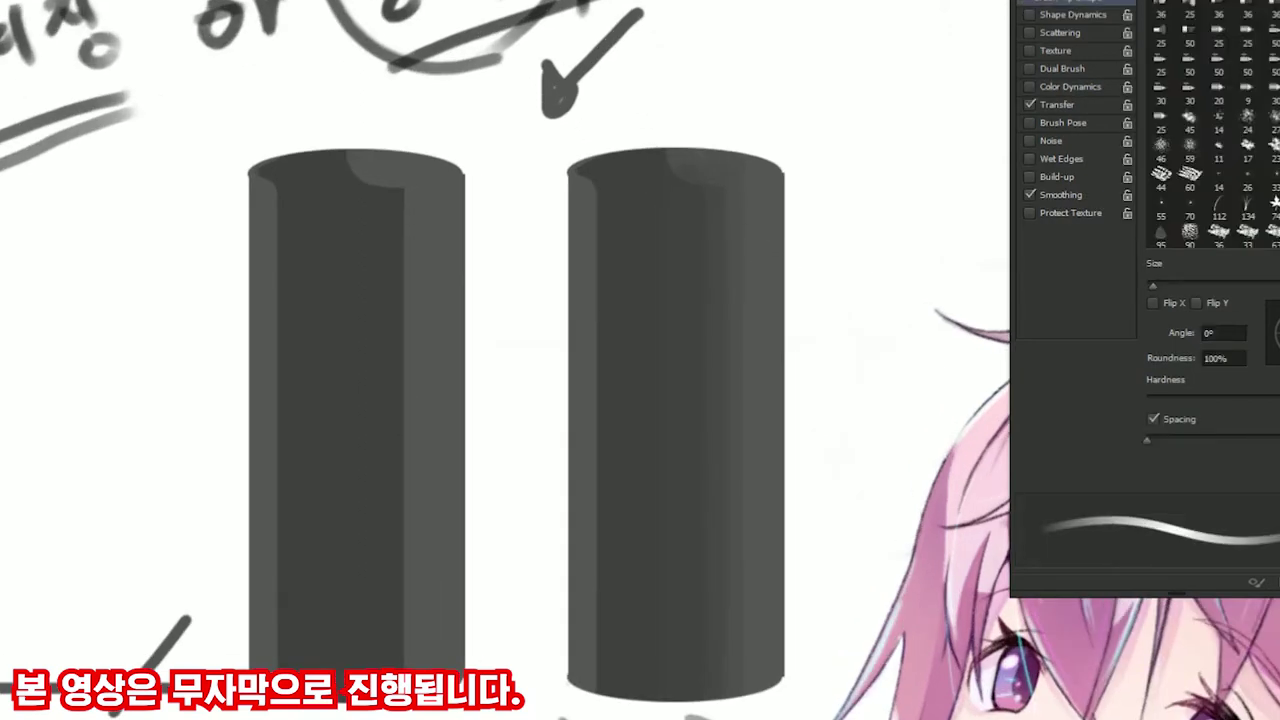
# Step: Paint light strokes down the right cylinder's right and left edges, redoing each once
pyautogui.press(']')
pyautogui.moveTo(780, 200); pyautogui.dragTo(781, 700)
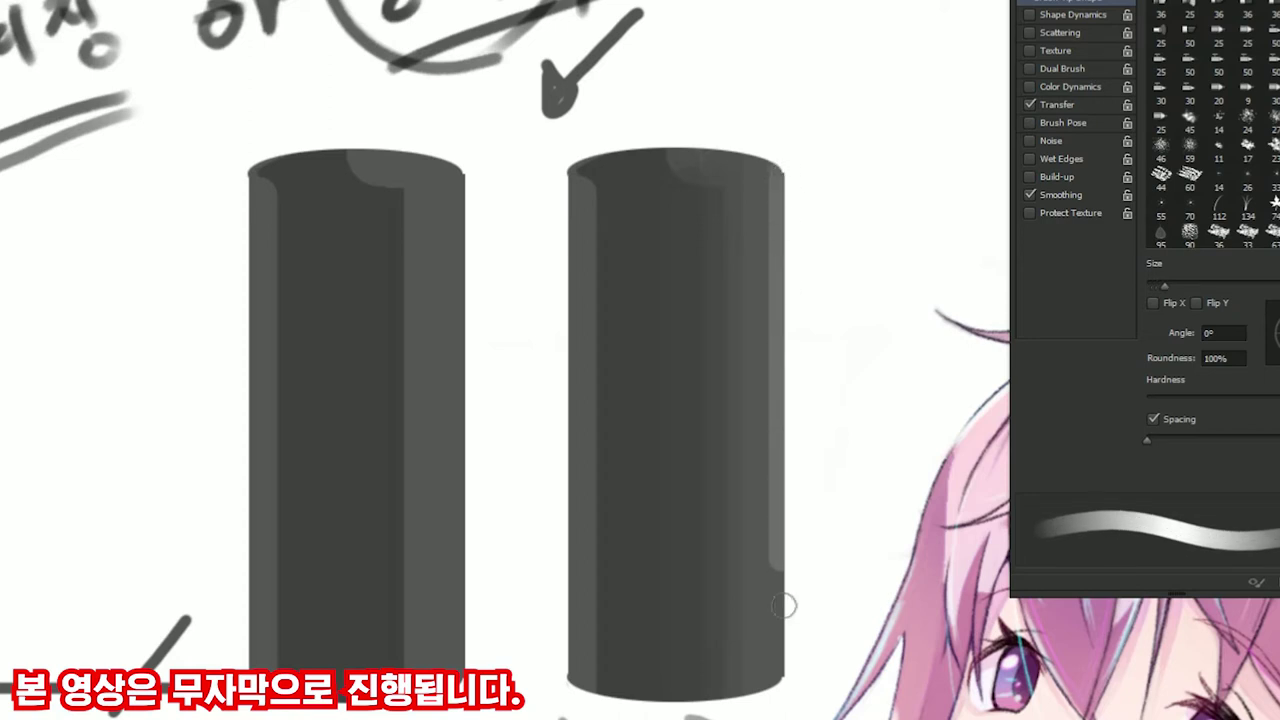
pyautogui.hotkey('ctrl', 'z')
pyautogui.moveTo(780, 193); pyautogui.dragTo(791, 686)
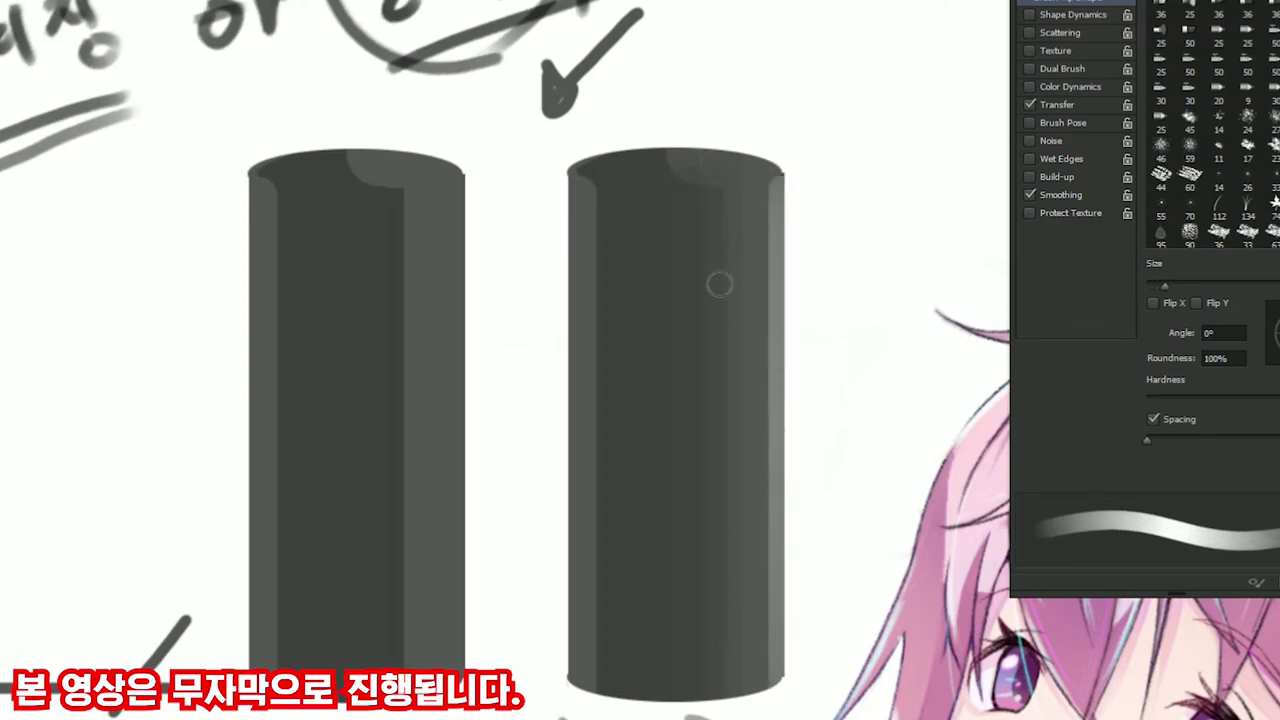
pyautogui.press('[')
pyautogui.moveTo(569, 187); pyautogui.dragTo(571, 684)
pyautogui.press('z')
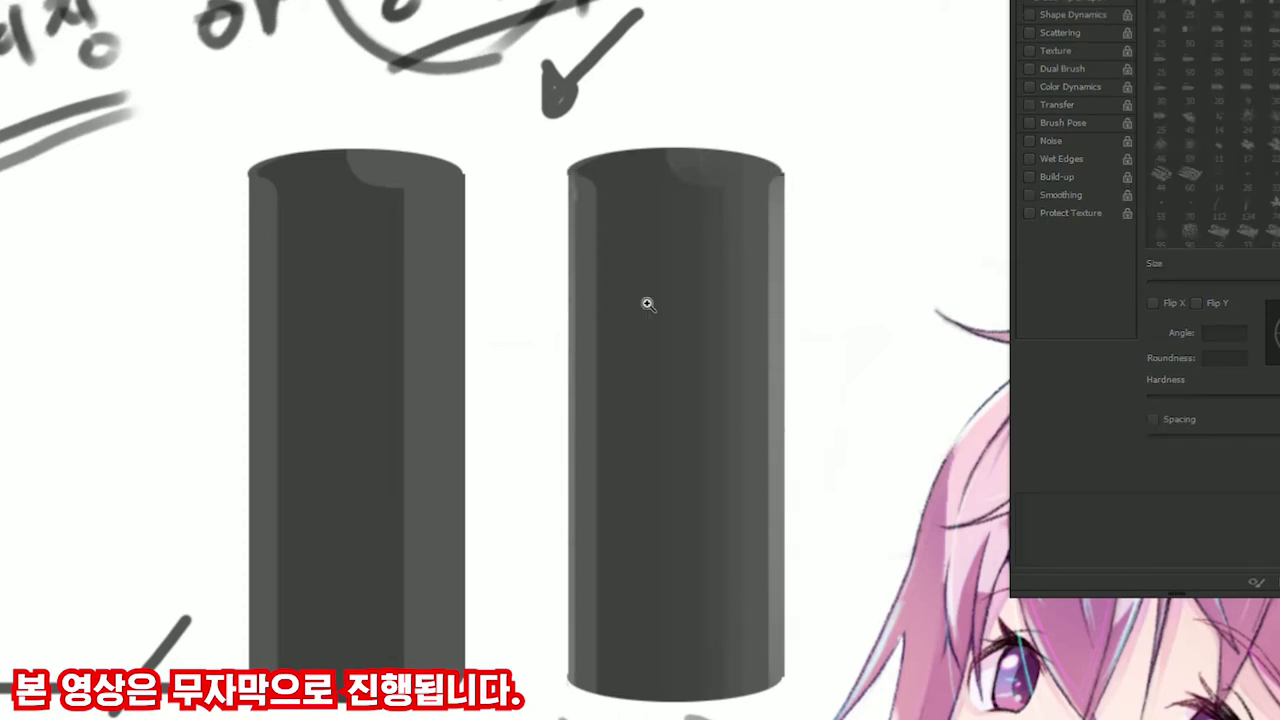
pyautogui.hotkey('ctrl', 'z')
pyautogui.press('b')
pyautogui.moveTo(572, 180); pyautogui.dragTo(551, 682)
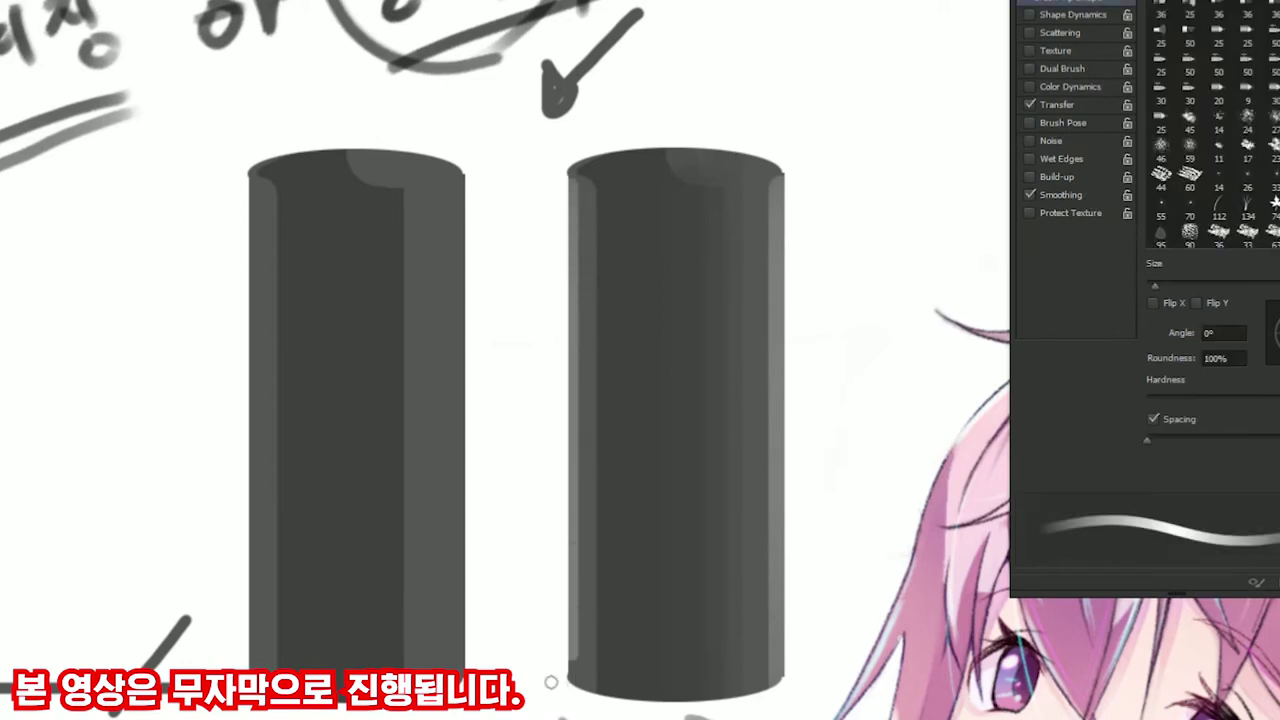
# Step: Add further faint light strokes along the right cylinder's edges, then frame both cylinders
pyautogui.click(779, 320)
pyautogui.press('b')
pyautogui.moveTo(764, 172)
pyautogui.mouseDown()
pyautogui.moveTo(764, 640)
pyautogui.moveTo(586, 271)
pyautogui.moveTo(566, 296)
pyautogui.mouseUp()
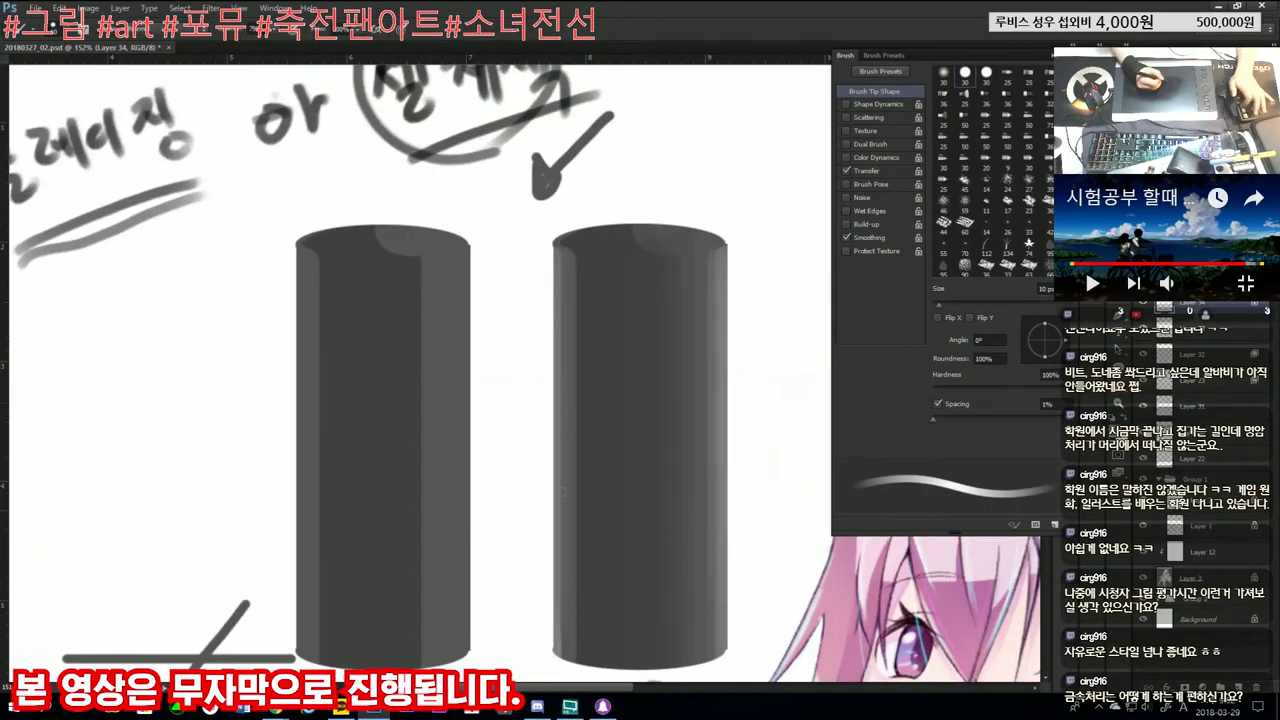
pyautogui.scroll(-2, 628, 333)
pyautogui.scroll(2, 628, 333)
pyautogui.moveTo(582, 284); pyautogui.dragTo(578, 646)
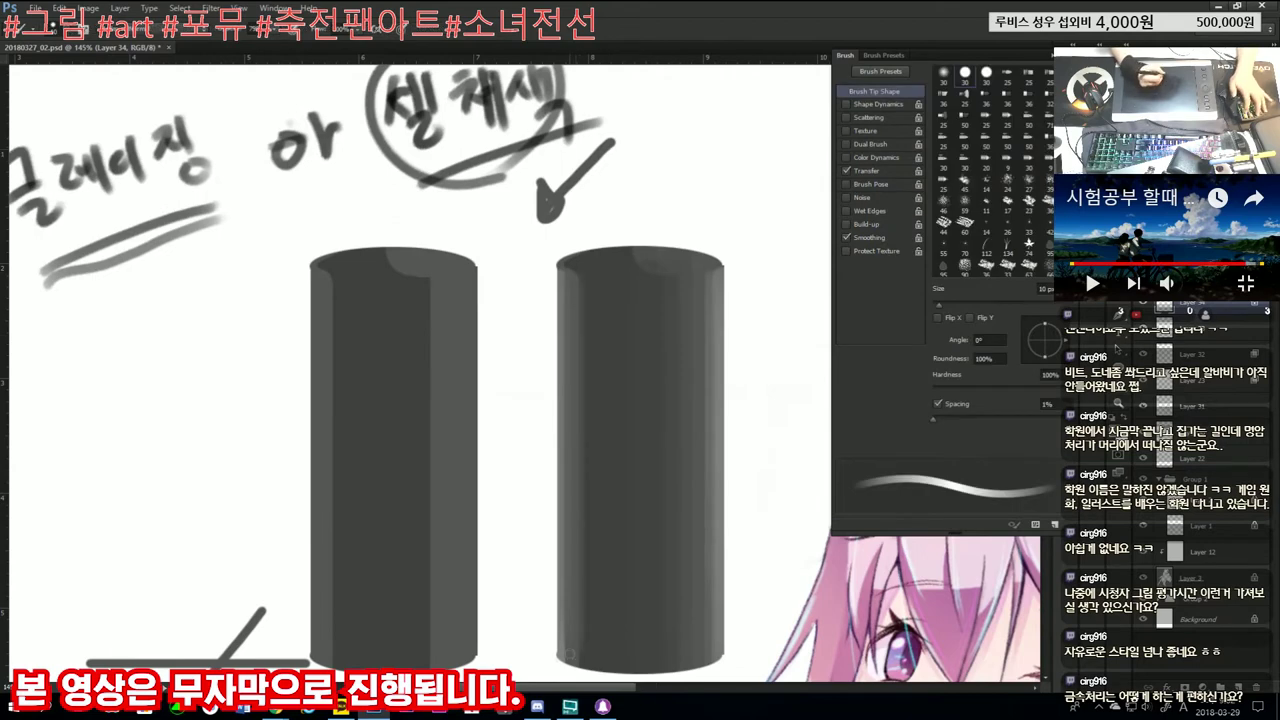
pyautogui.moveTo(571, 633); pyautogui.dragTo(645, 222)
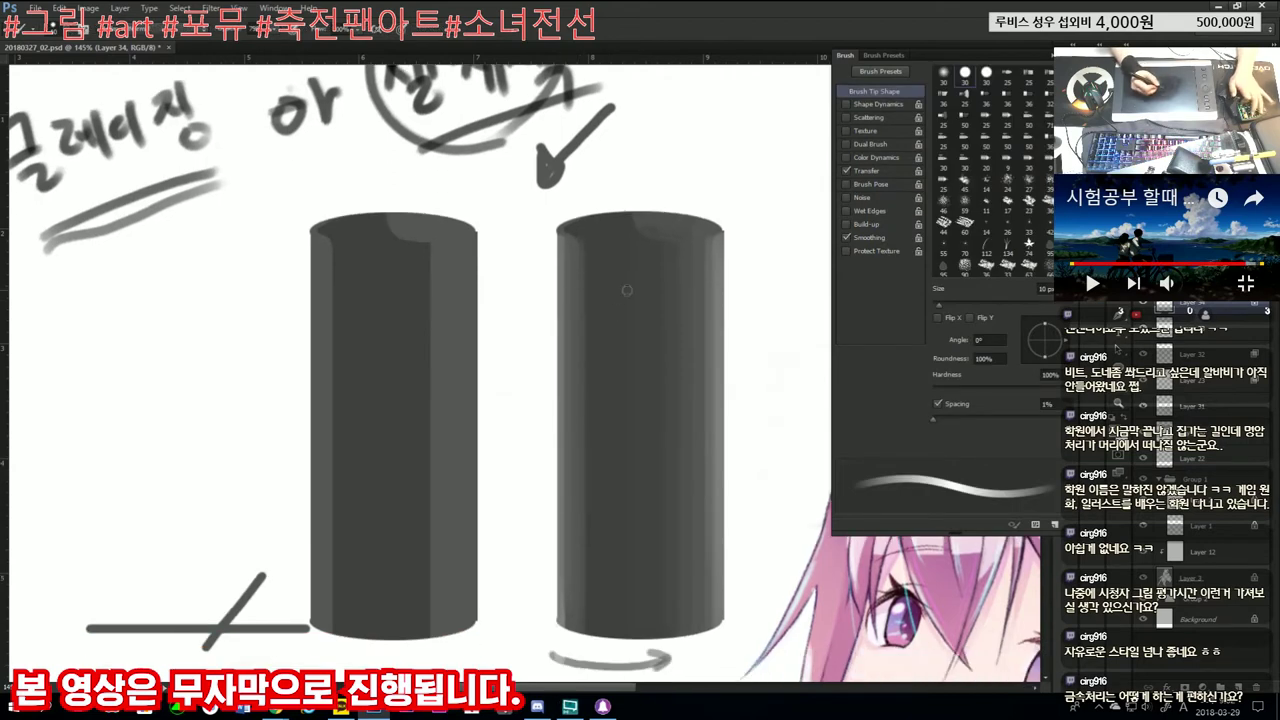
pyautogui.click(645, 222)
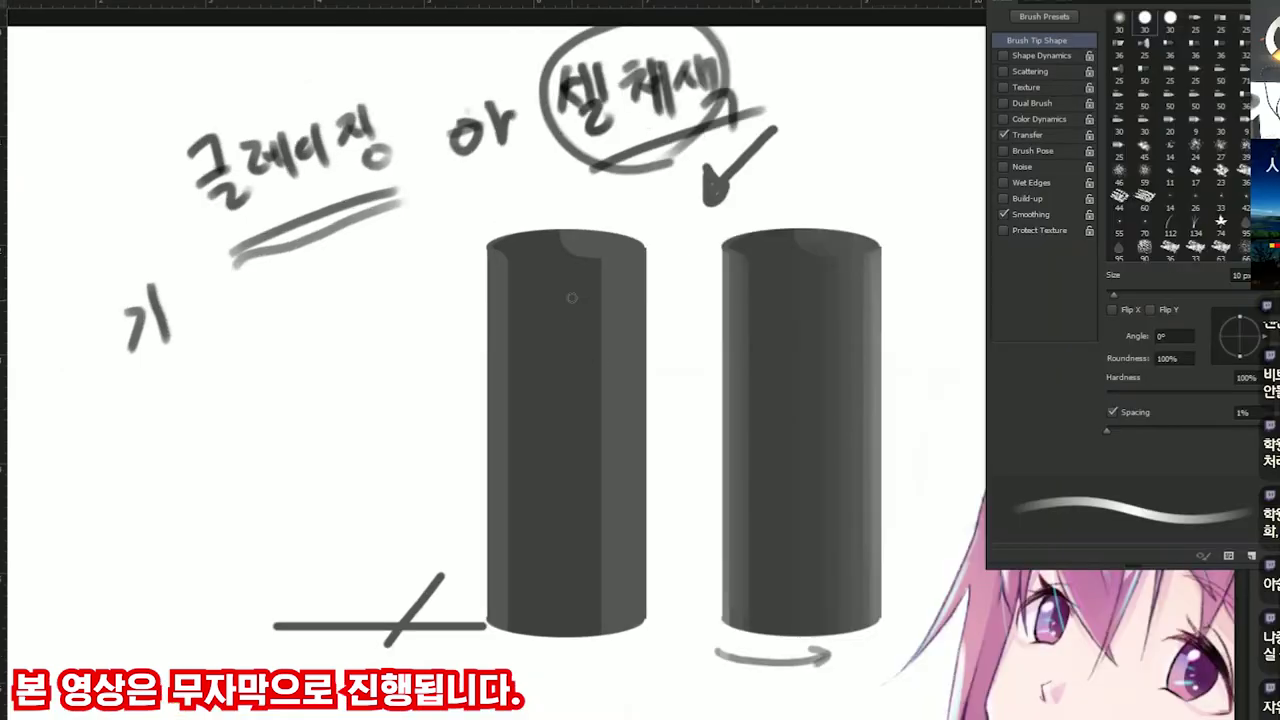
# Step: Paint a light stripe with a 45 px brush inside the left cylinder's highlight selection
pyautogui.hotkey('ctrl', 'shift', 'd')
pyautogui.press(']')
pyautogui.press(']')
pyautogui.press(']')
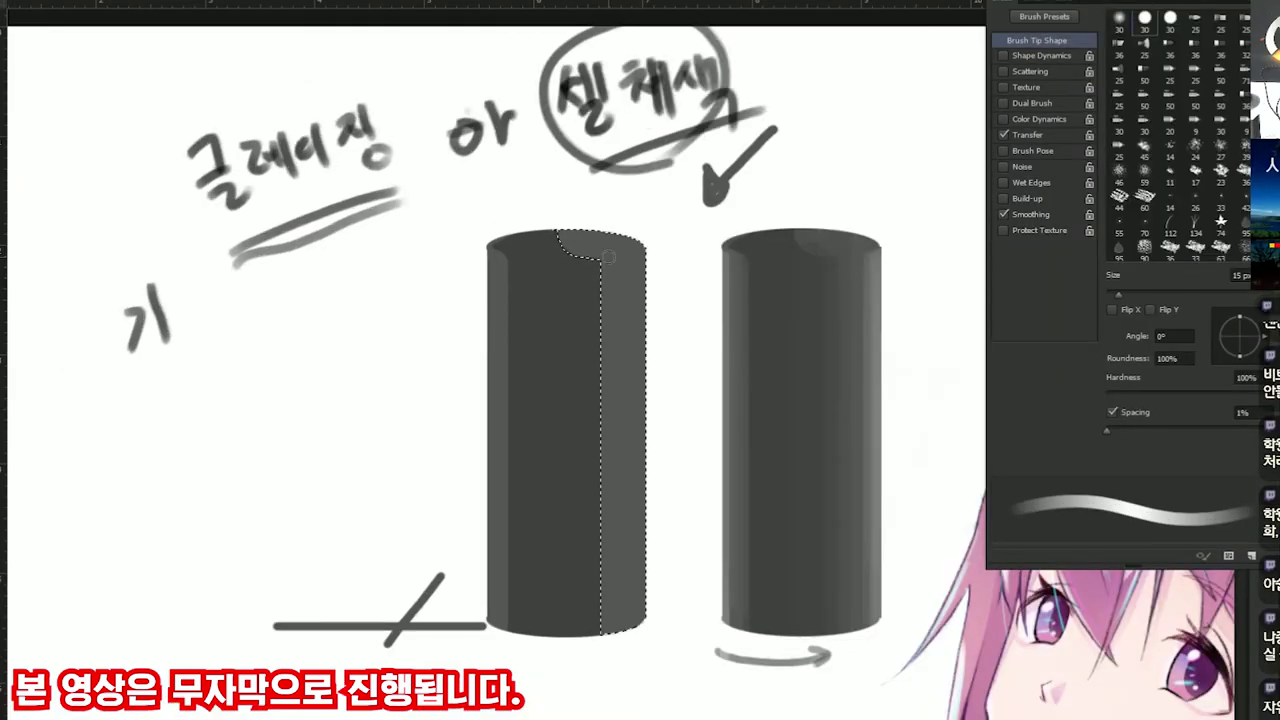
pyautogui.press(']')
pyautogui.press(']')
pyautogui.moveTo(608, 210); pyautogui.dragTo(612, 625)
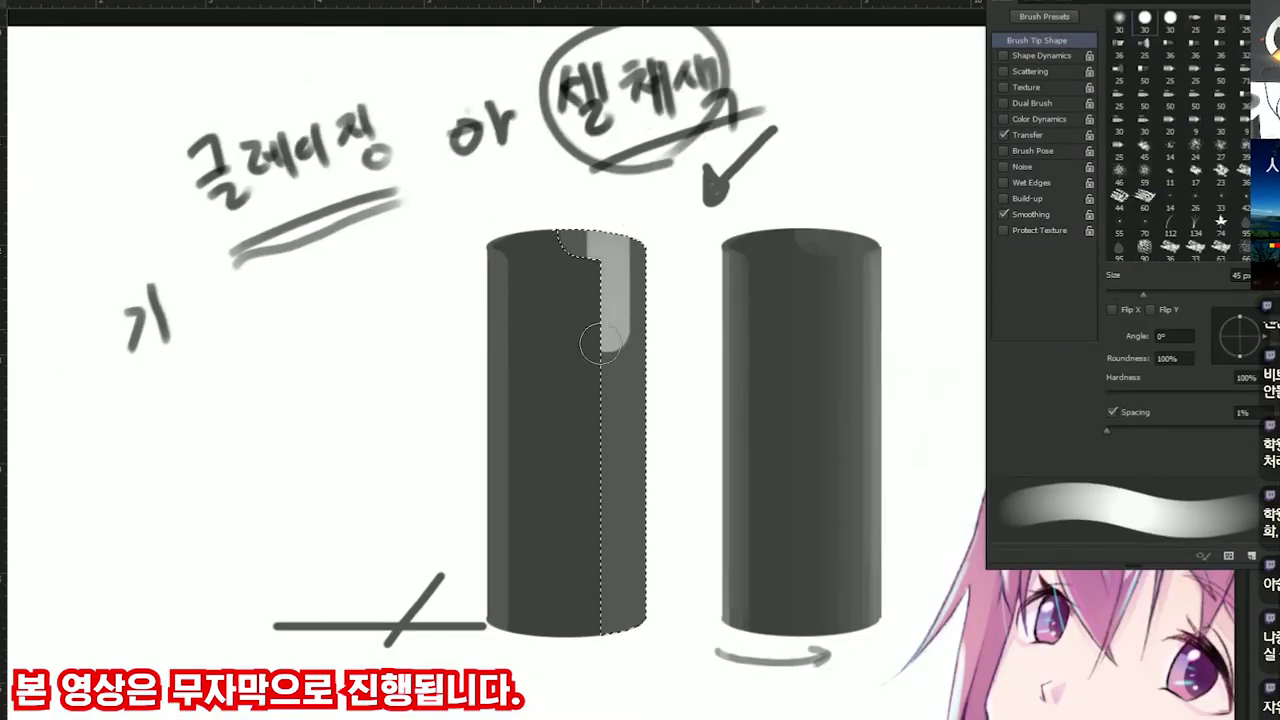
# Step: Lasso-select a strip along the left cylinder's left edge
pyautogui.scroll(-1, 646, 309)
pyautogui.press('l')
pyautogui.hotkey('ctrl', 'd')
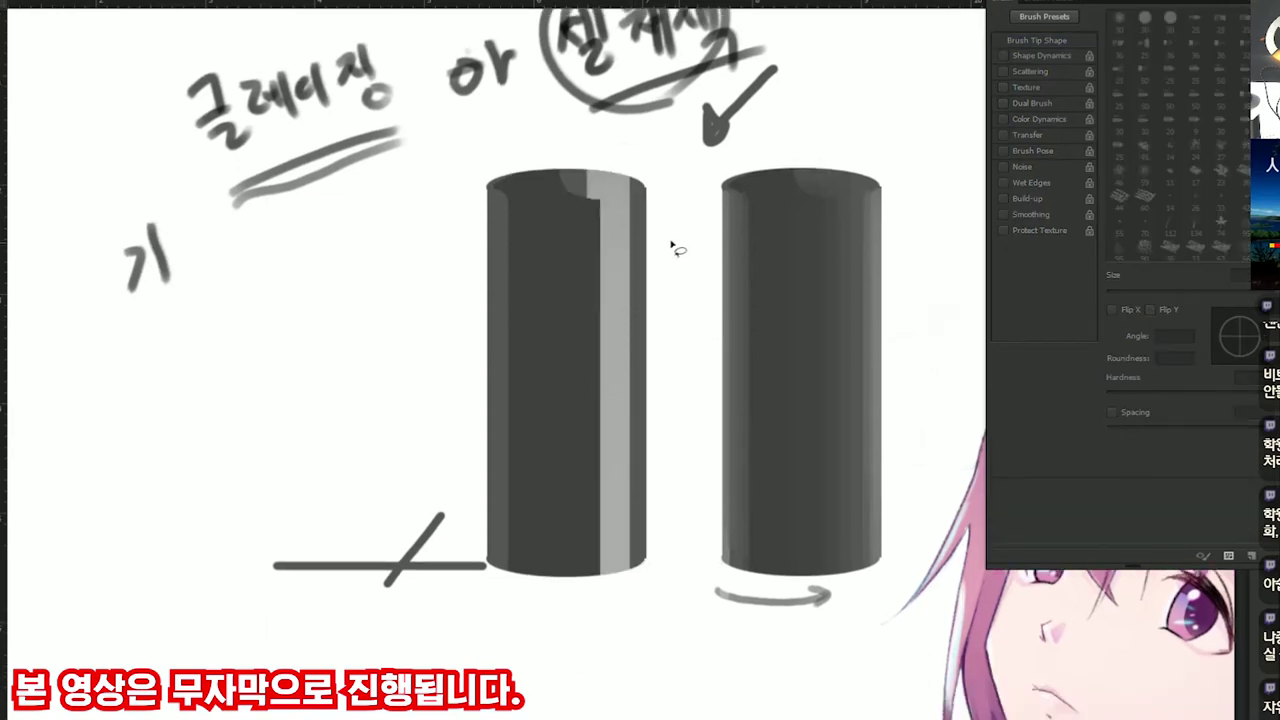
pyautogui.scroll(1, 614, 228)
pyautogui.press('l')
pyautogui.moveTo(466, 209)
pyautogui.mouseDown()
pyautogui.moveTo(491, 180)
pyautogui.moveTo(490, 650)
pyautogui.mouseUp()
# Step: Clear the selection and zoom to frame the cylinders
pyautogui.press('b')
pyautogui.scroll(-3, 490, 650)
pyautogui.press('z')
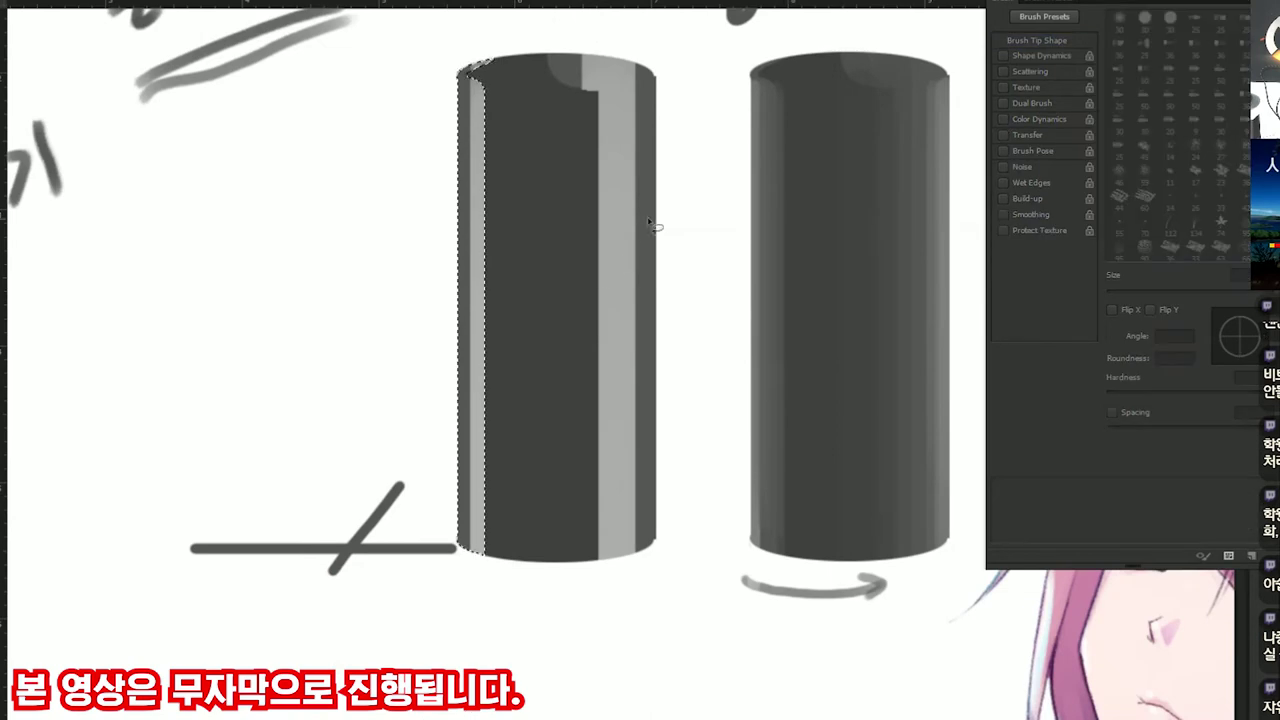
pyautogui.hotkey('ctrl', 'd')
pyautogui.moveTo(671, 213)
pyautogui.mouseDown()
pyautogui.moveTo(659, 244)
pyautogui.moveTo(647, 220)
pyautogui.mouseUp()
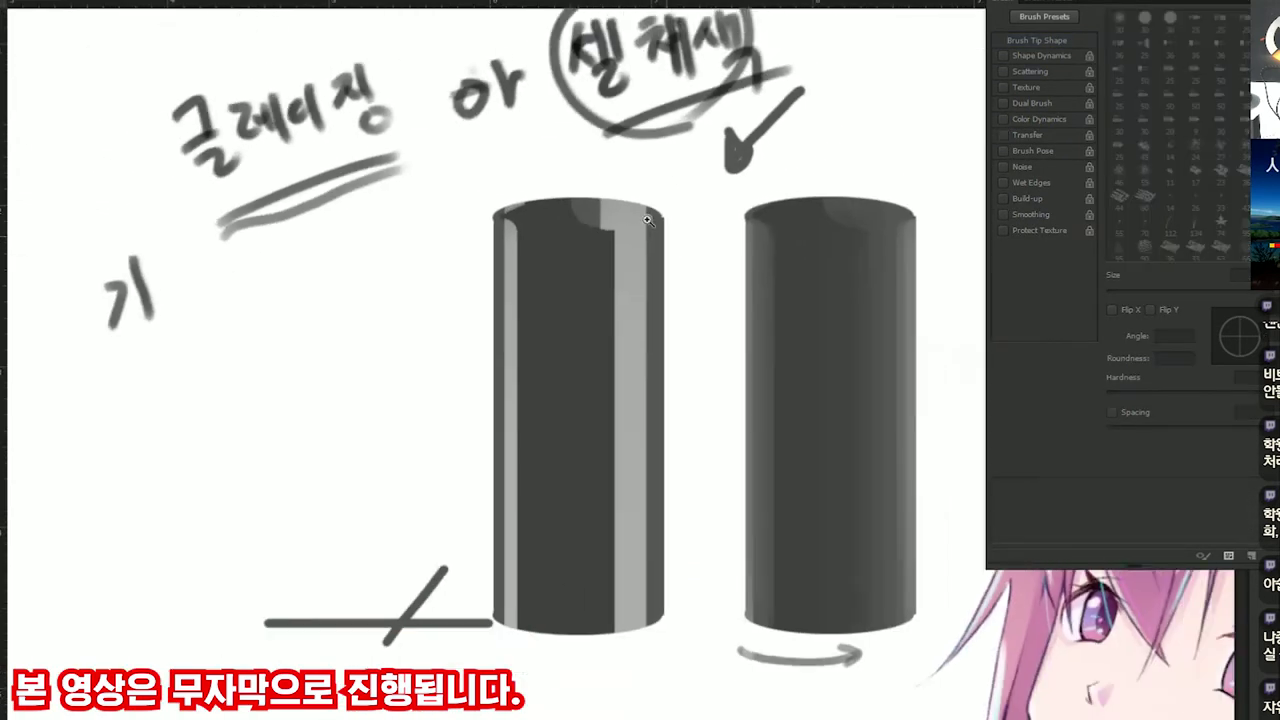
pyautogui.moveTo(637, 270); pyautogui.dragTo(664, 250)
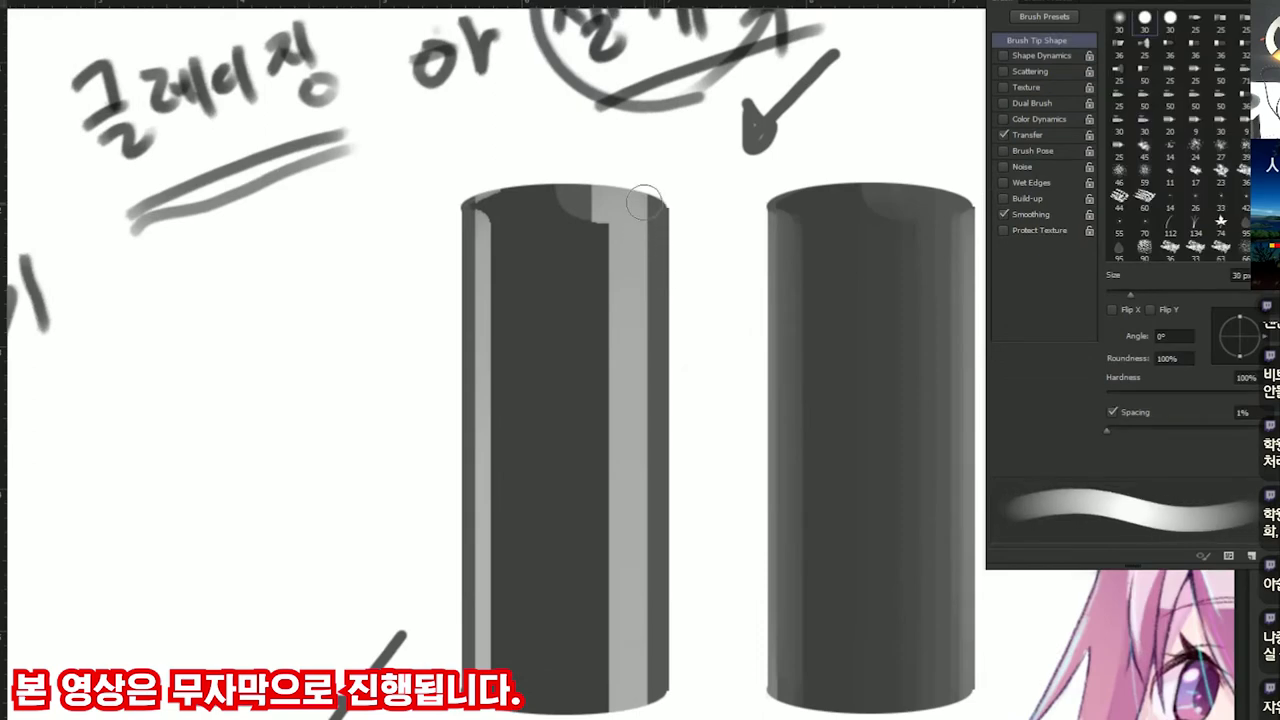
# Step: Darken the left cylinder's right highlight band with 15 px strokes top to bottom
pyautogui.press('[')
pyautogui.moveTo(642, 189); pyautogui.dragTo(638, 650)
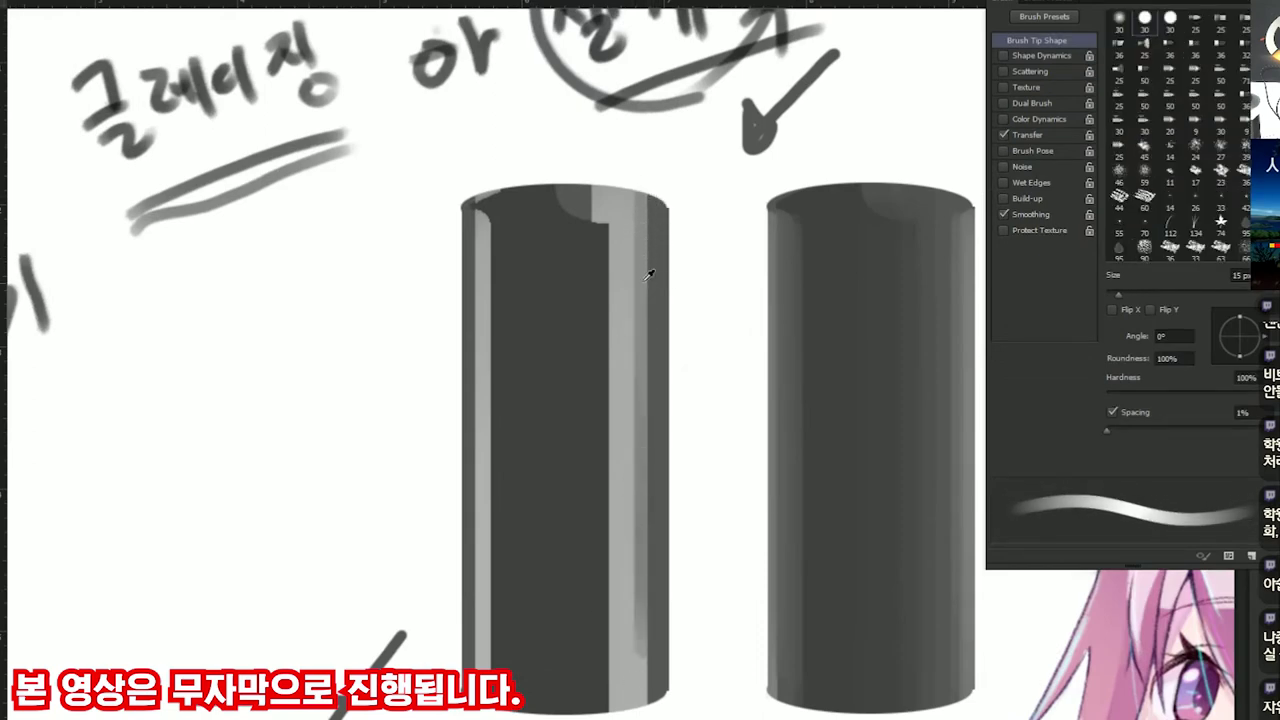
pyautogui.moveTo(636, 214); pyautogui.dragTo(633, 712)
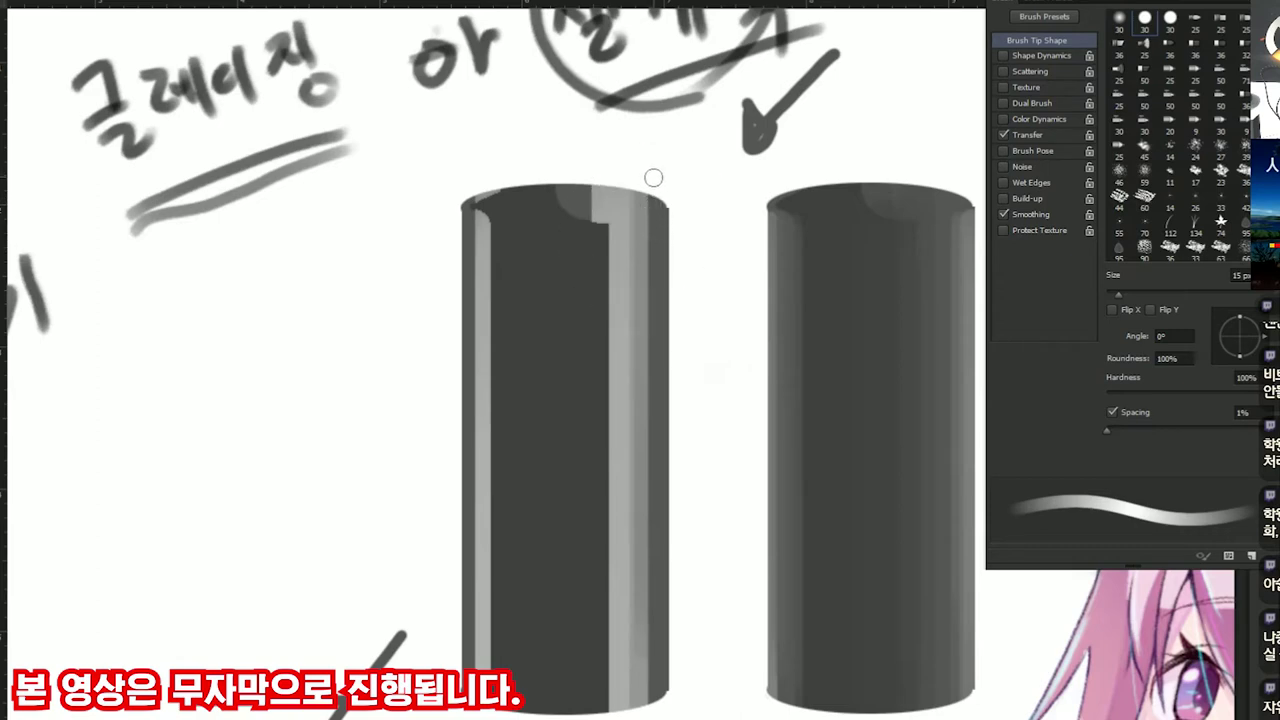
pyautogui.moveTo(649, 184); pyautogui.dragTo(645, 708)
pyautogui.moveTo(637, 209); pyautogui.dragTo(631, 576)
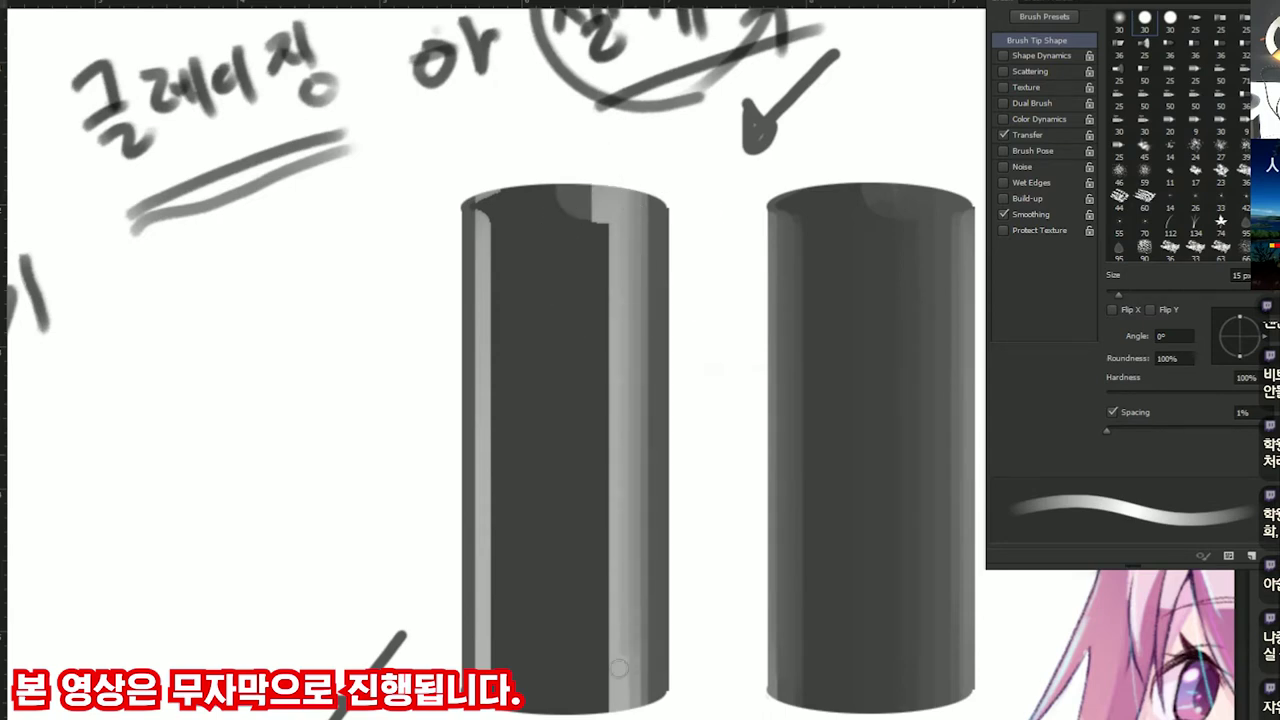
# Step: Paint a lighter highlight down the left cylinder's left edge
pyautogui.scroll(-5, 591, 649)
pyautogui.scroll(3, 596, 380)
pyautogui.scroll(1, 658, 448)
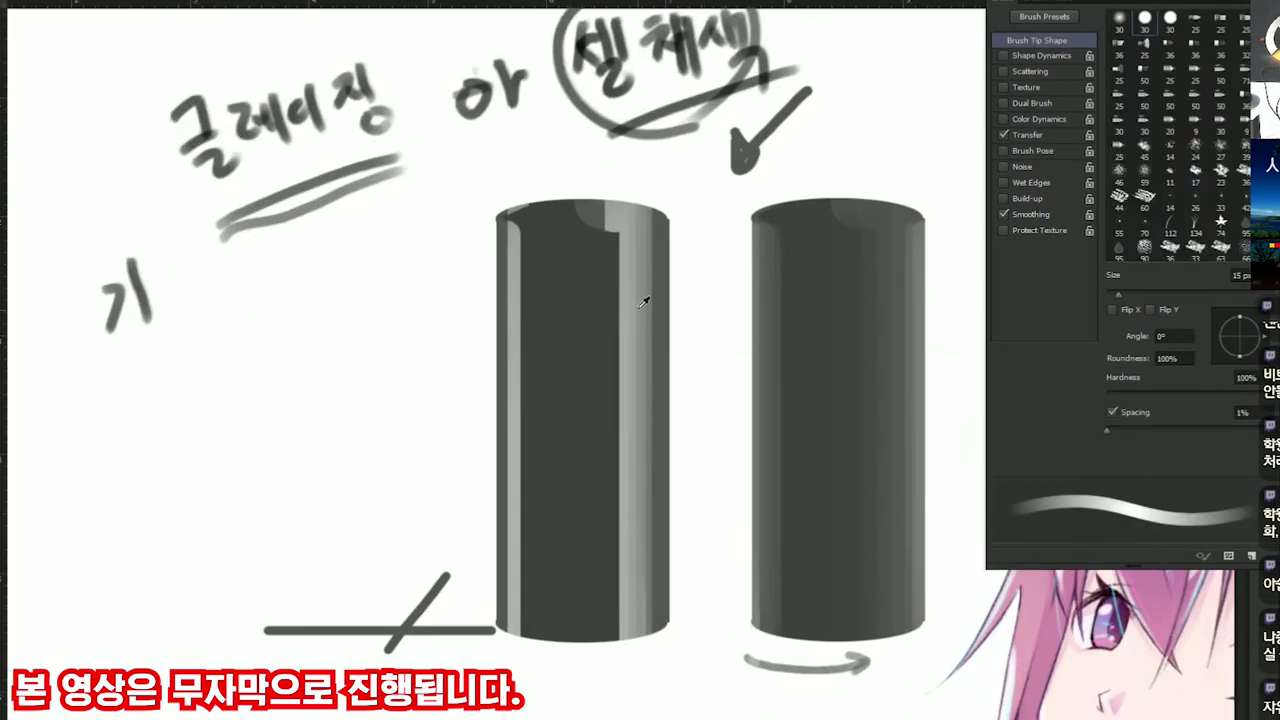
pyautogui.scroll(-2, 628, 430)
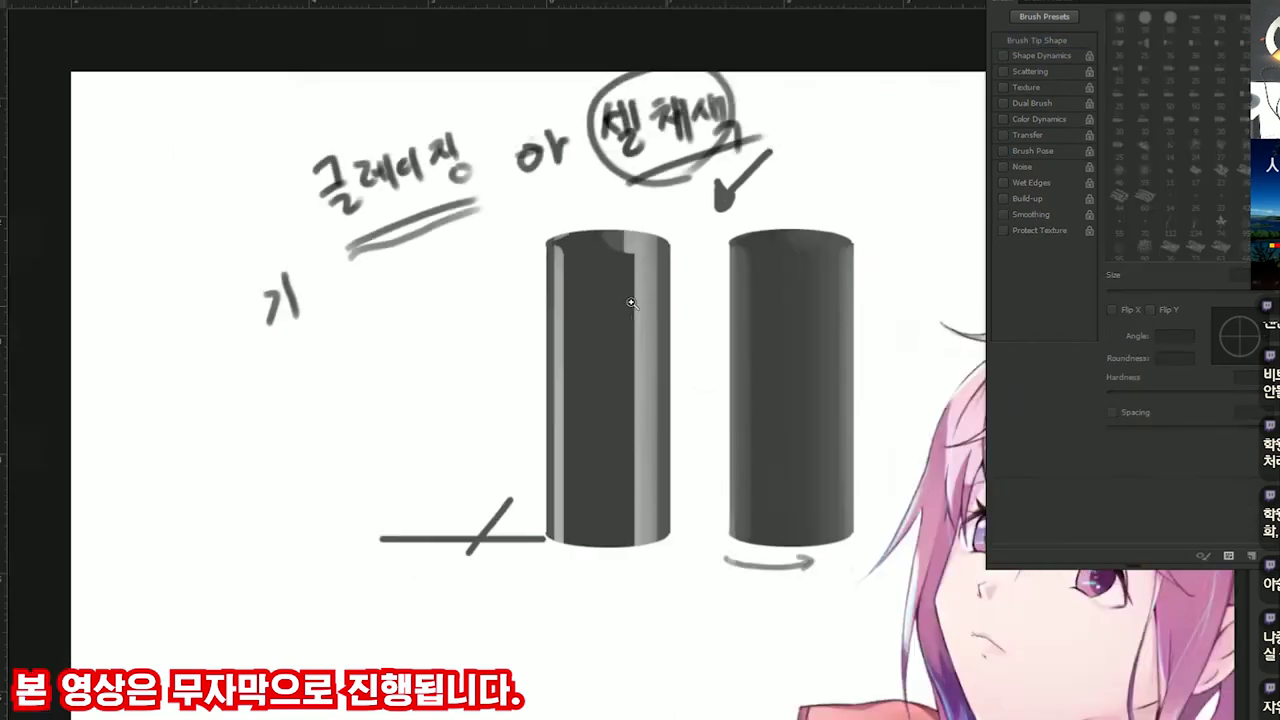
pyautogui.scroll(3, 690, 280)
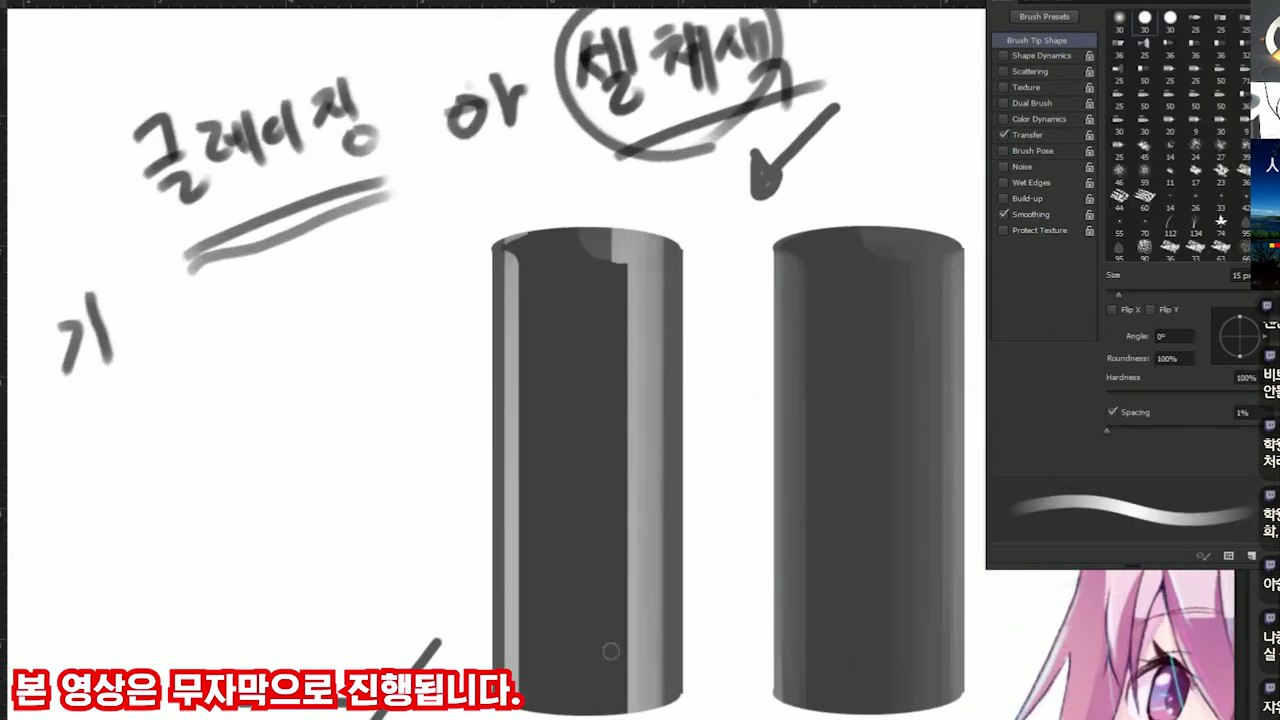
pyautogui.scroll(-2, 610, 651)
pyautogui.scroll(2, 714, 423)
pyautogui.scroll(1, 674, 536)
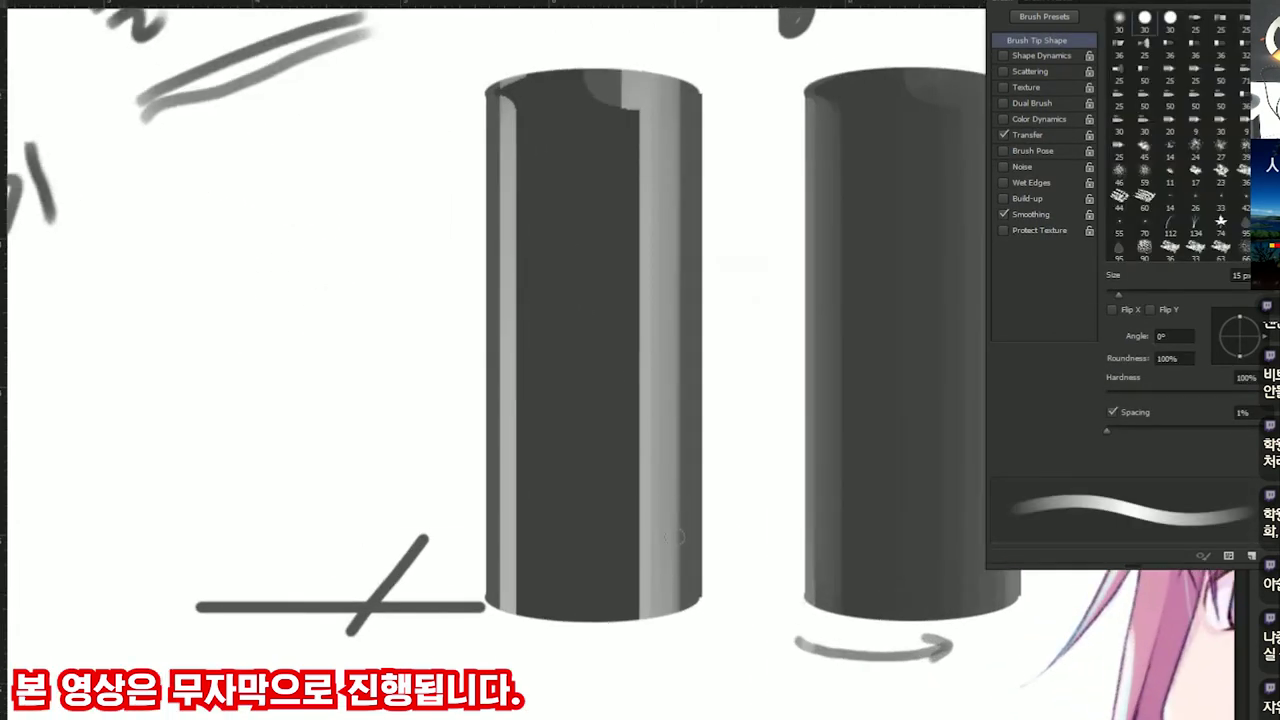
pyautogui.scroll(-1, 614, 337)
pyautogui.scroll(-2, 614, 337)
pyautogui.scroll(3, 623, 217)
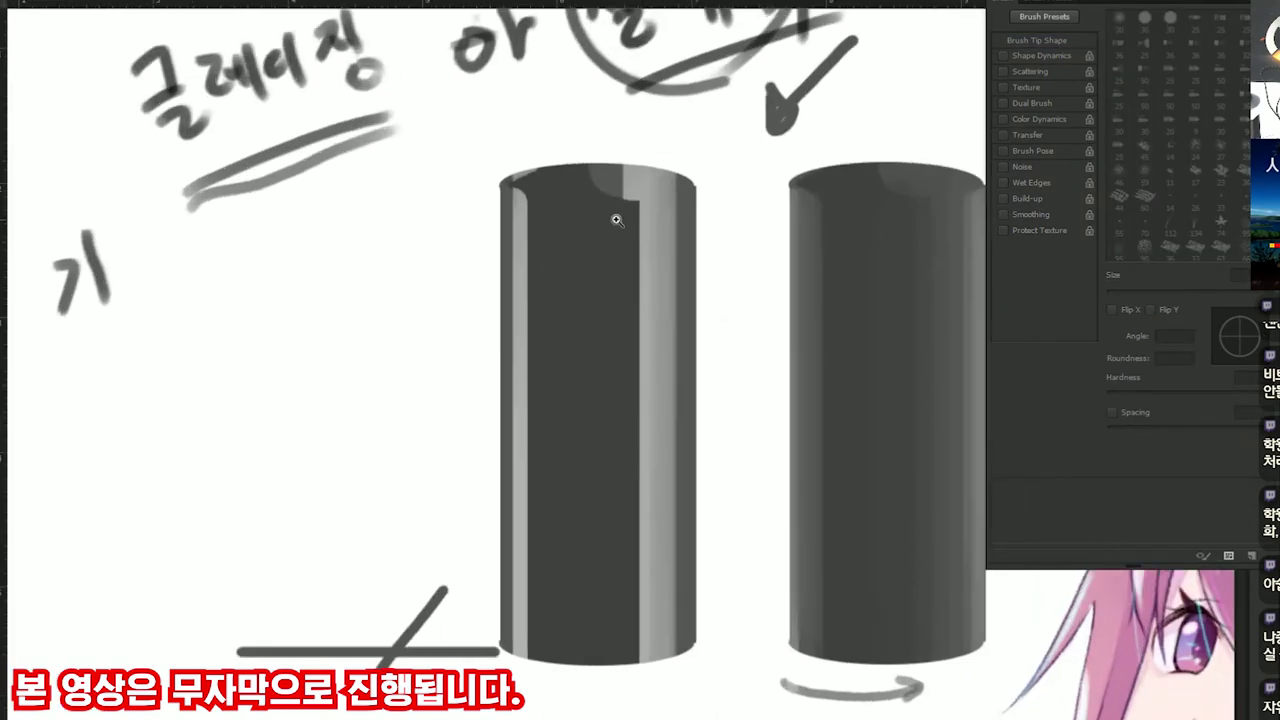
pyautogui.moveTo(508, 190); pyautogui.dragTo(497, 706)
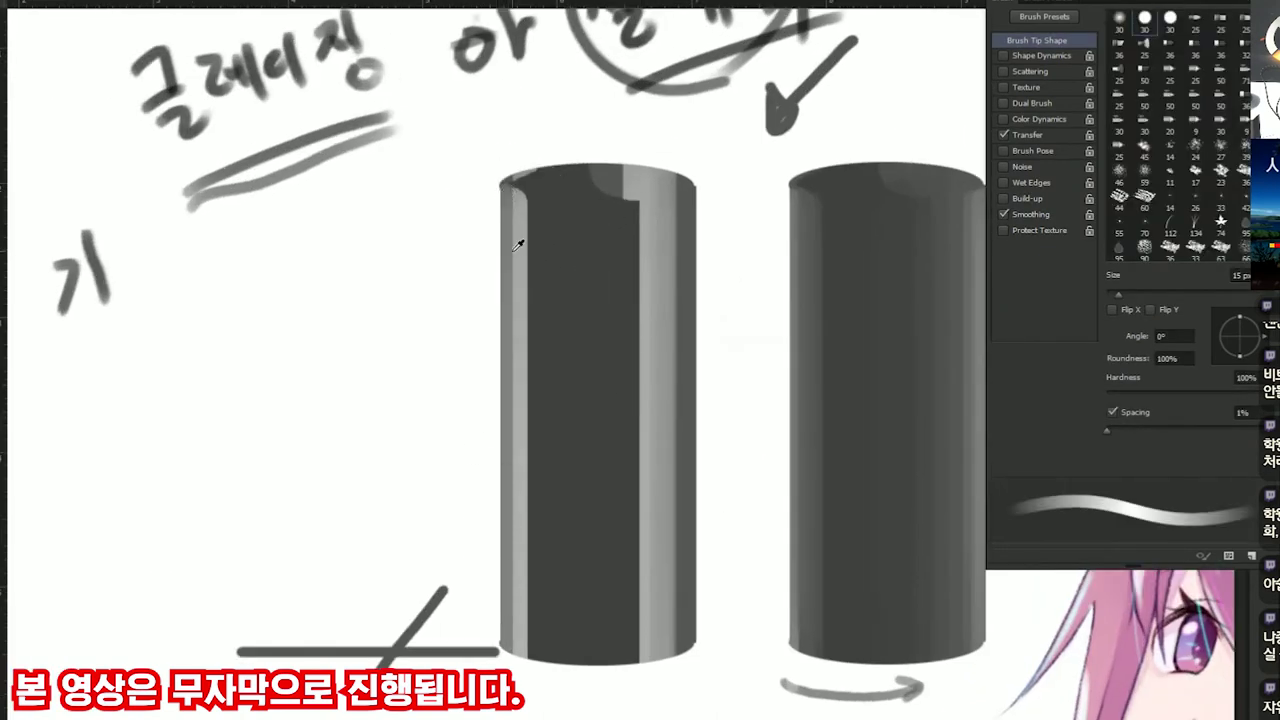
# Step: Rework the left cylinder's edge with a thin 9 px dark stroke and a sampled lighter grey
pyautogui.press('[')
pyautogui.press('[')
pyautogui.moveTo(510, 190); pyautogui.dragTo(512, 656)
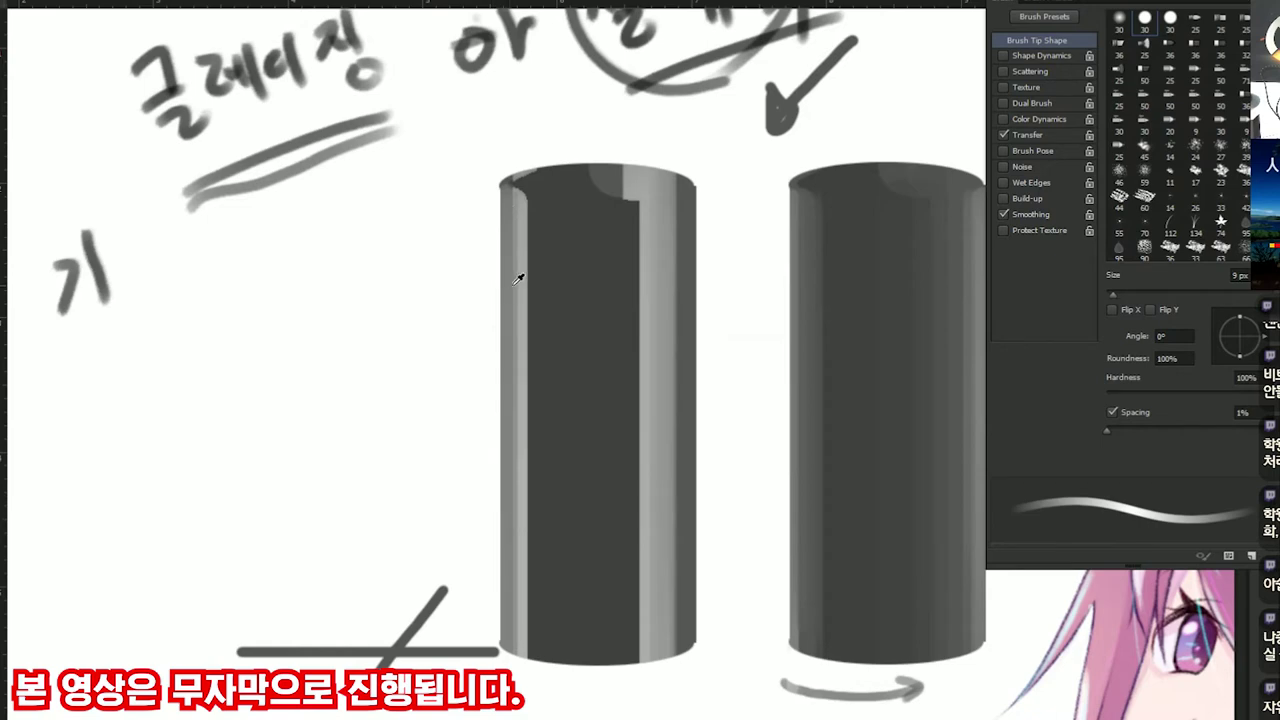
pyautogui.press('v')
pyautogui.hotkey('ctrl', 'z')
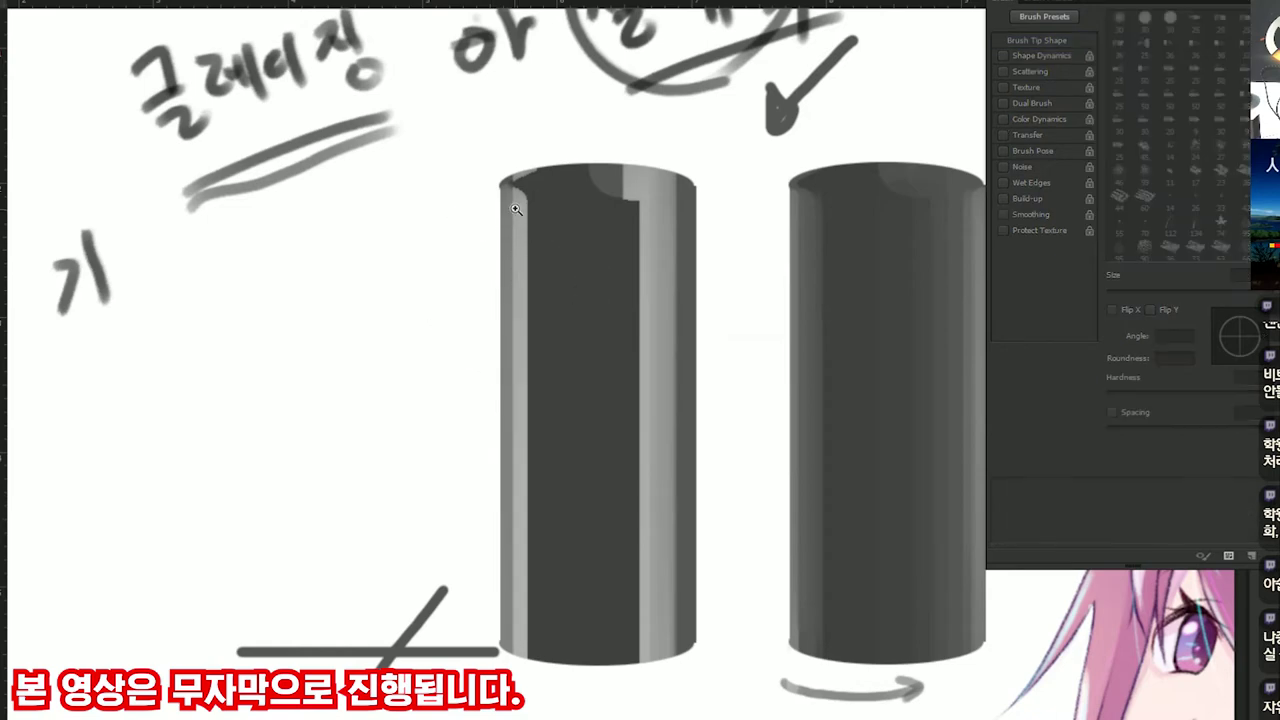
pyautogui.press('b')
pyautogui.moveTo(514, 198); pyautogui.dragTo(496, 714)
pyautogui.keyDown('alt'); pyautogui.click(517, 241); pyautogui.keyUp('alt')
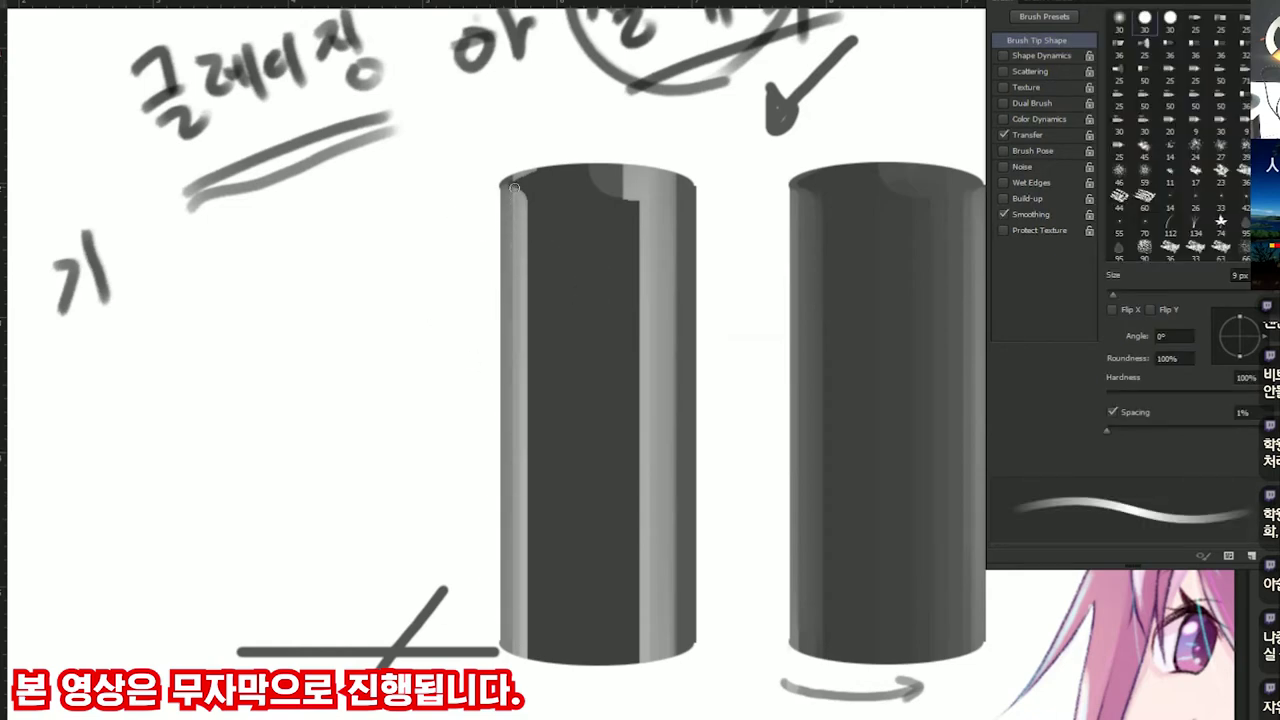
pyautogui.moveTo(511, 248); pyautogui.dragTo(511, 514)
pyautogui.hotkey('ctrl', 'z')
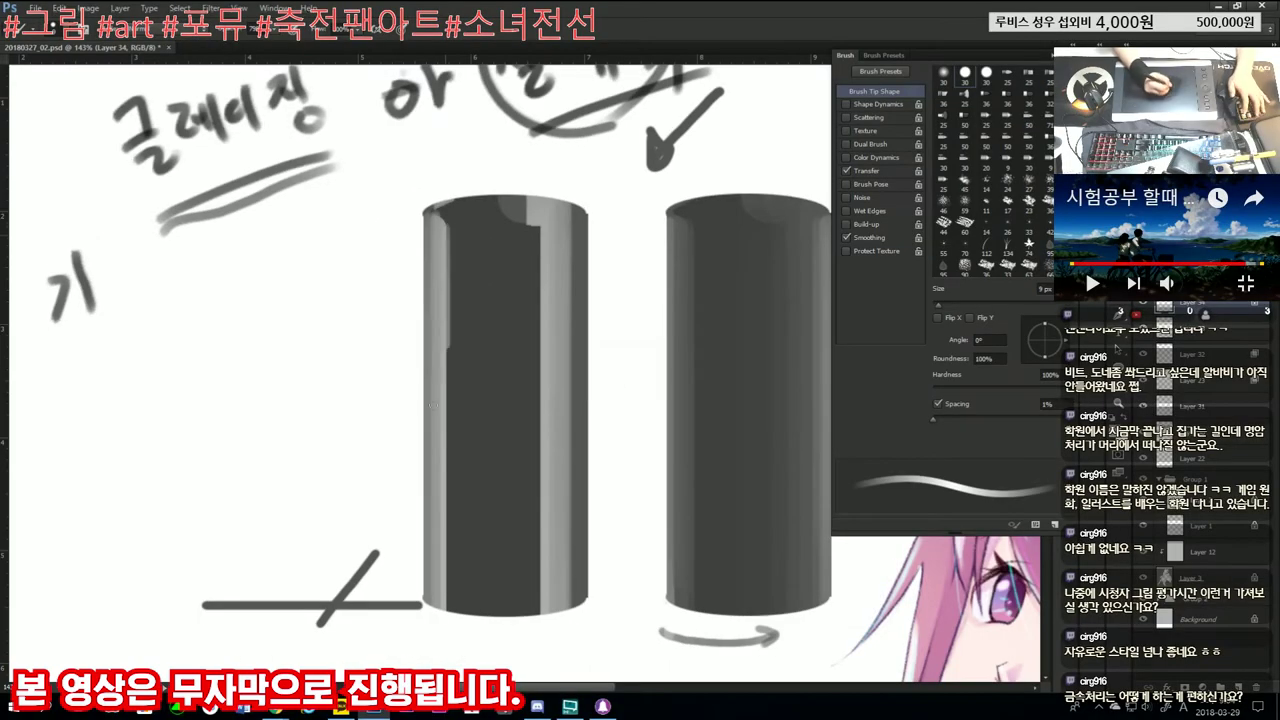
# Step: Paint a light vertical stroke along the left cylinder's edge and zoom to check it
pyautogui.moveTo(447, 220); pyautogui.dragTo(447, 612)
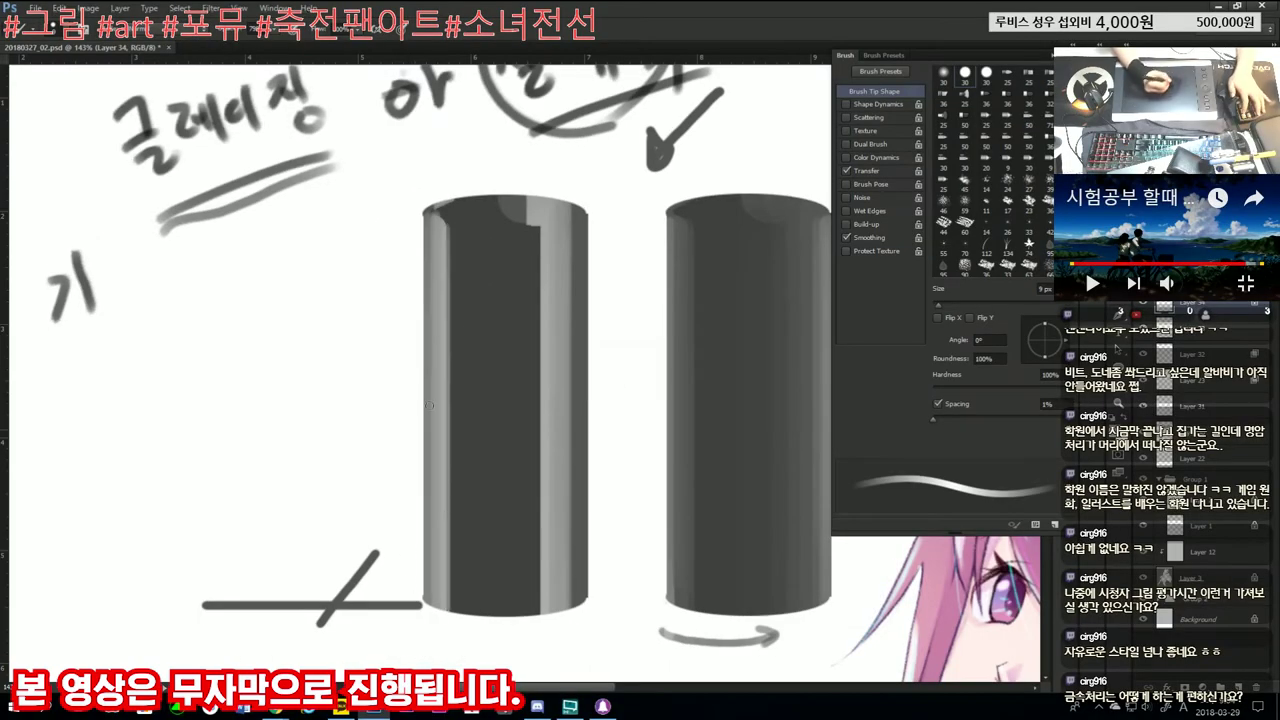
pyautogui.scroll(-3, 525, 229)
pyautogui.scroll(-5, 525, 229)
pyautogui.scroll(5, 545, 226)
pyautogui.scroll(2, 560, 225)
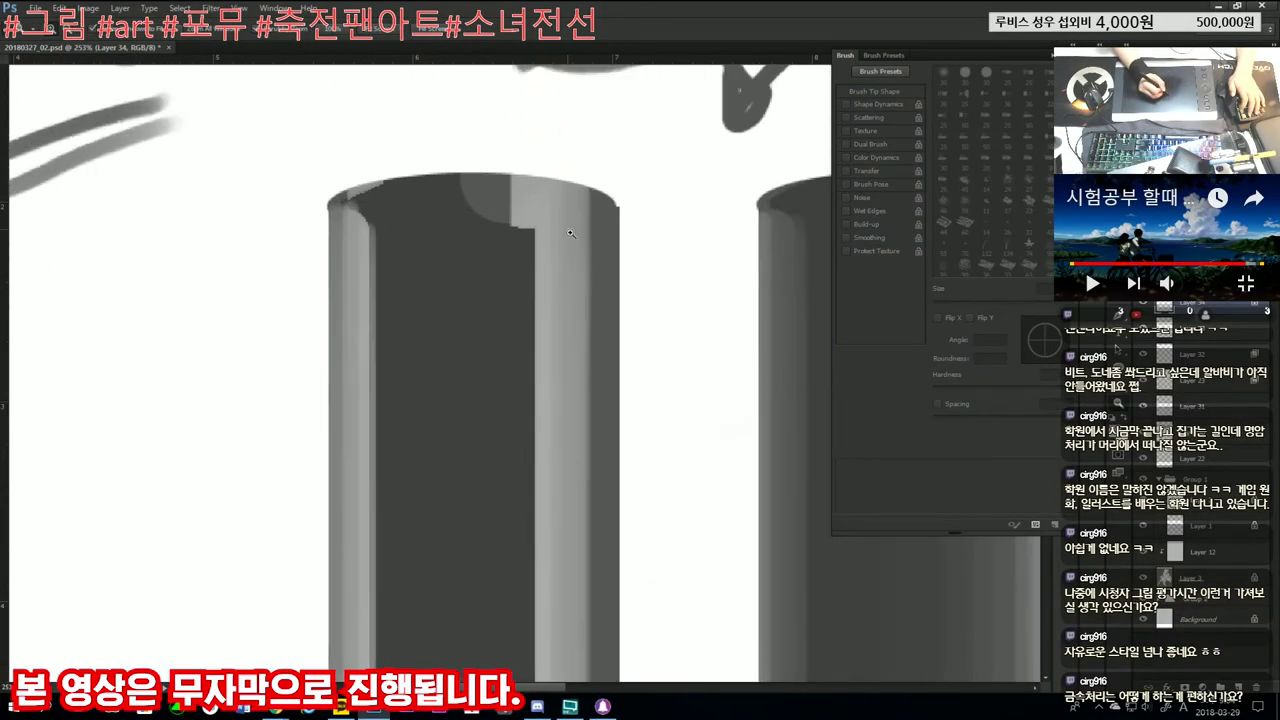
pyautogui.scroll(-4, 561, 222)
pyautogui.scroll(5, 561, 222)
# Step: Rotate the canvas view so the cylinders lie diagonally for closer inspection
pyautogui.moveTo(527, 440); pyautogui.dragTo(427, 290)
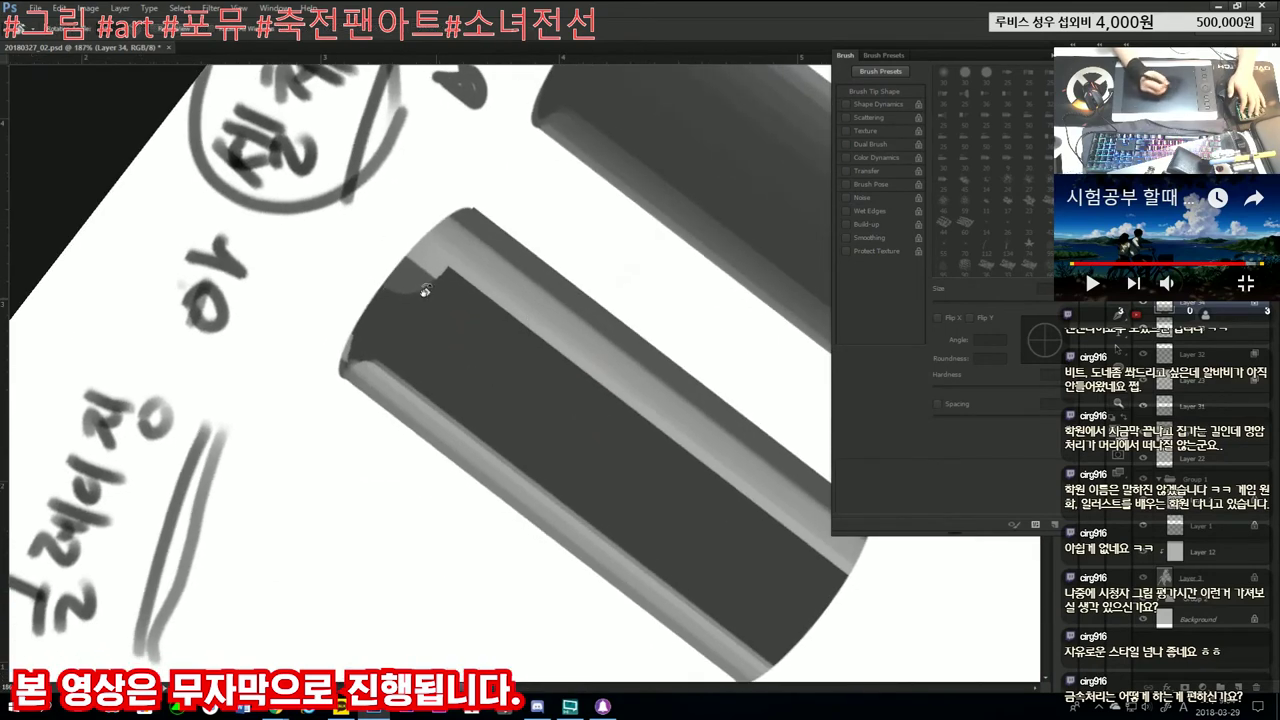
pyautogui.scroll(-3, 440, 225)
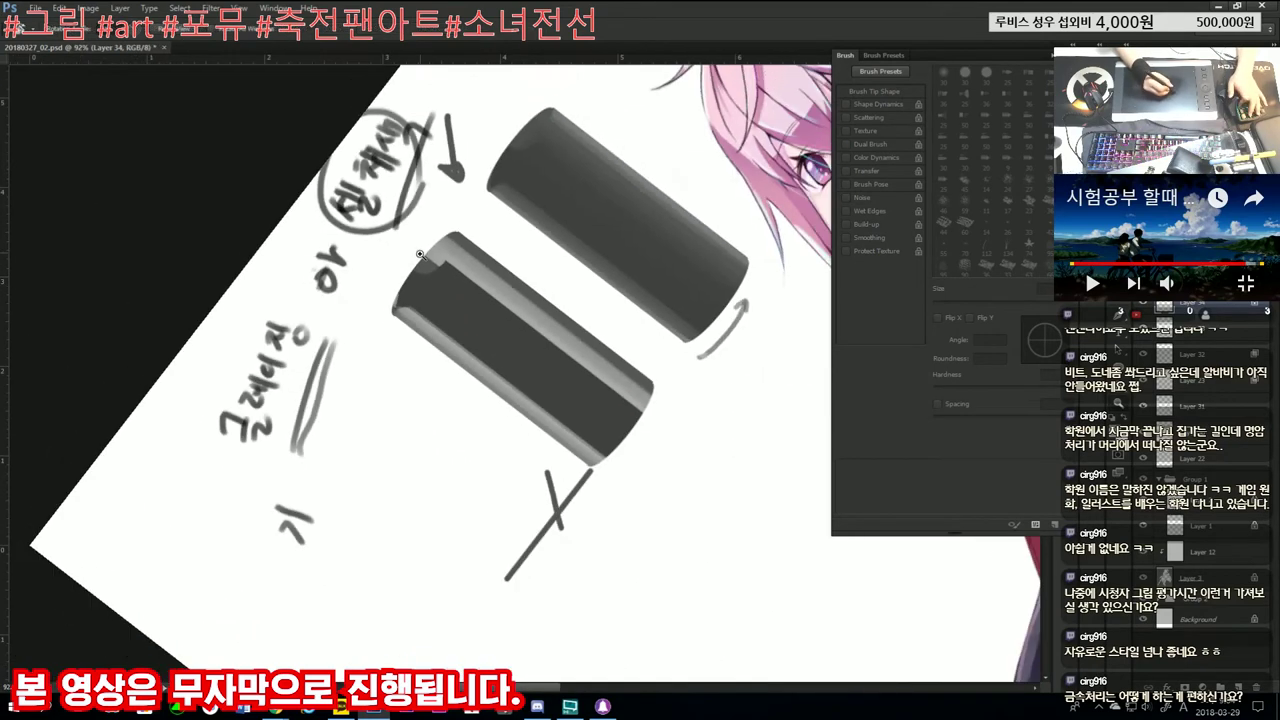
pyautogui.scroll(4, 424, 271)
pyautogui.press('b')
pyautogui.scroll(-3, 481, 237)
# Step: Turn the canvas view back upright with Rotate View (R) and re-inspect the shading
pyautogui.press('r')
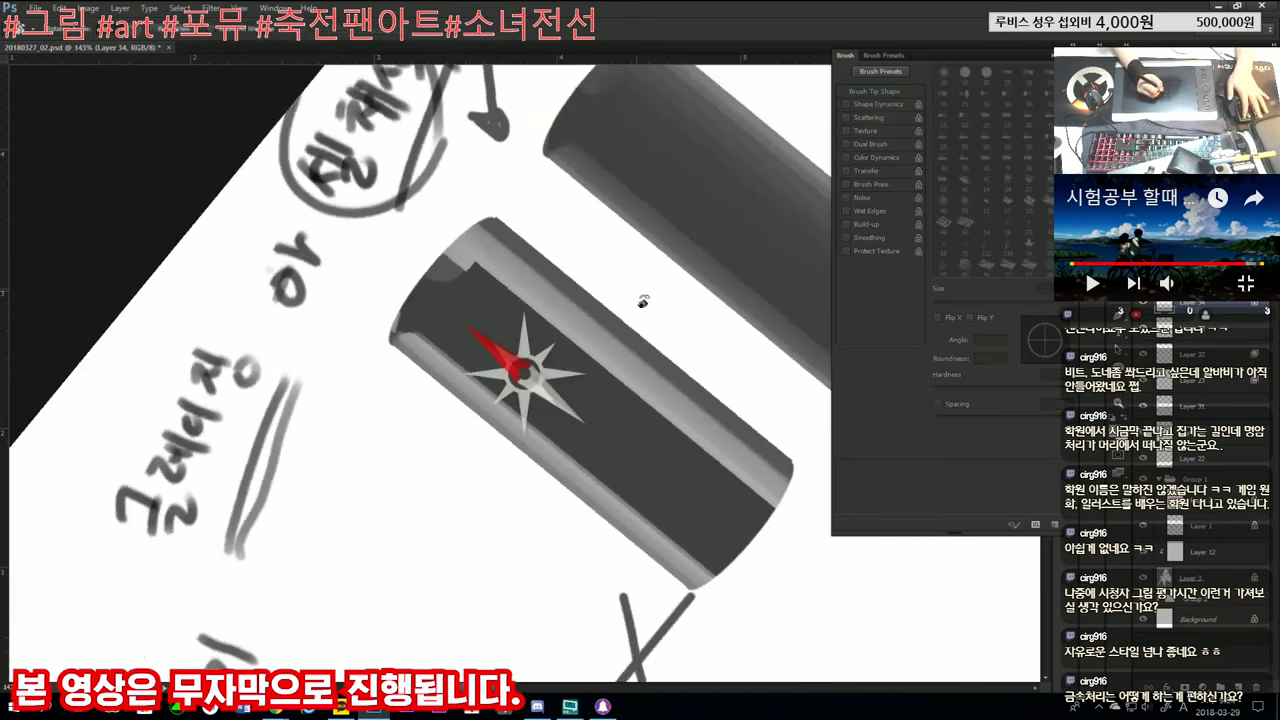
pyautogui.moveTo(651, 297); pyautogui.dragTo(651, 377)
pyautogui.scroll(-3, 624, 397)
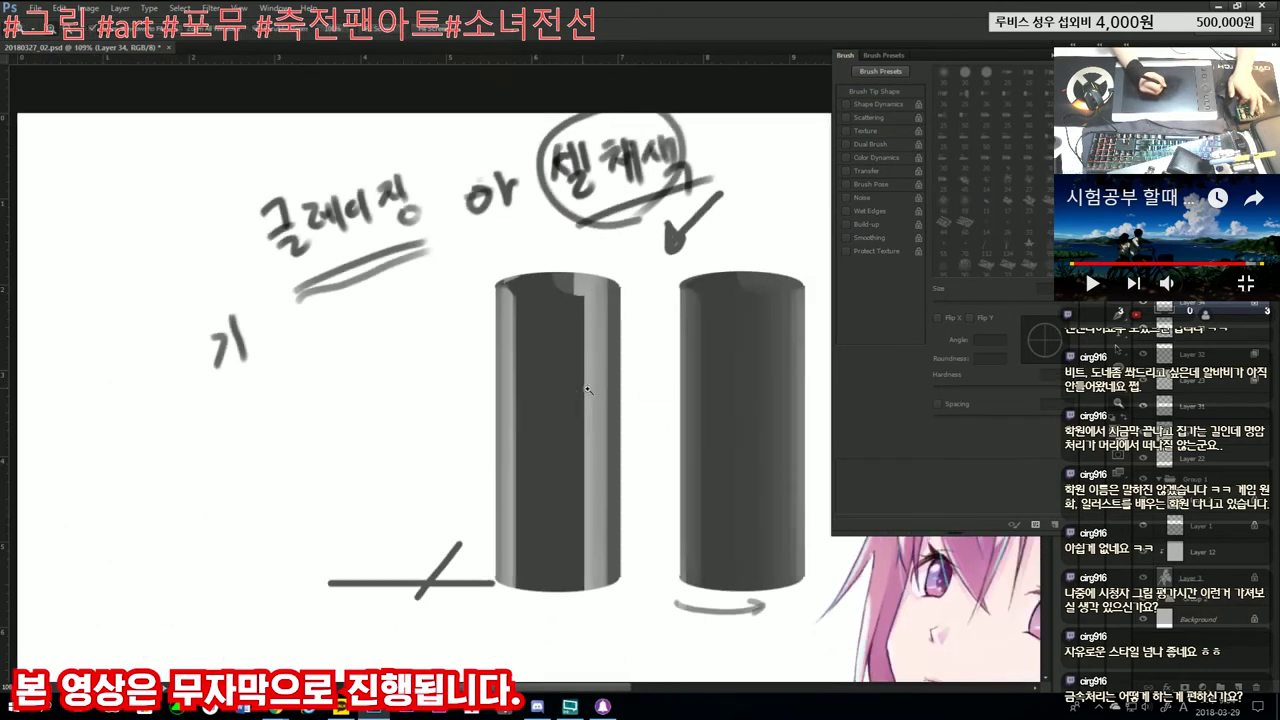
pyautogui.scroll(4, 597, 291)
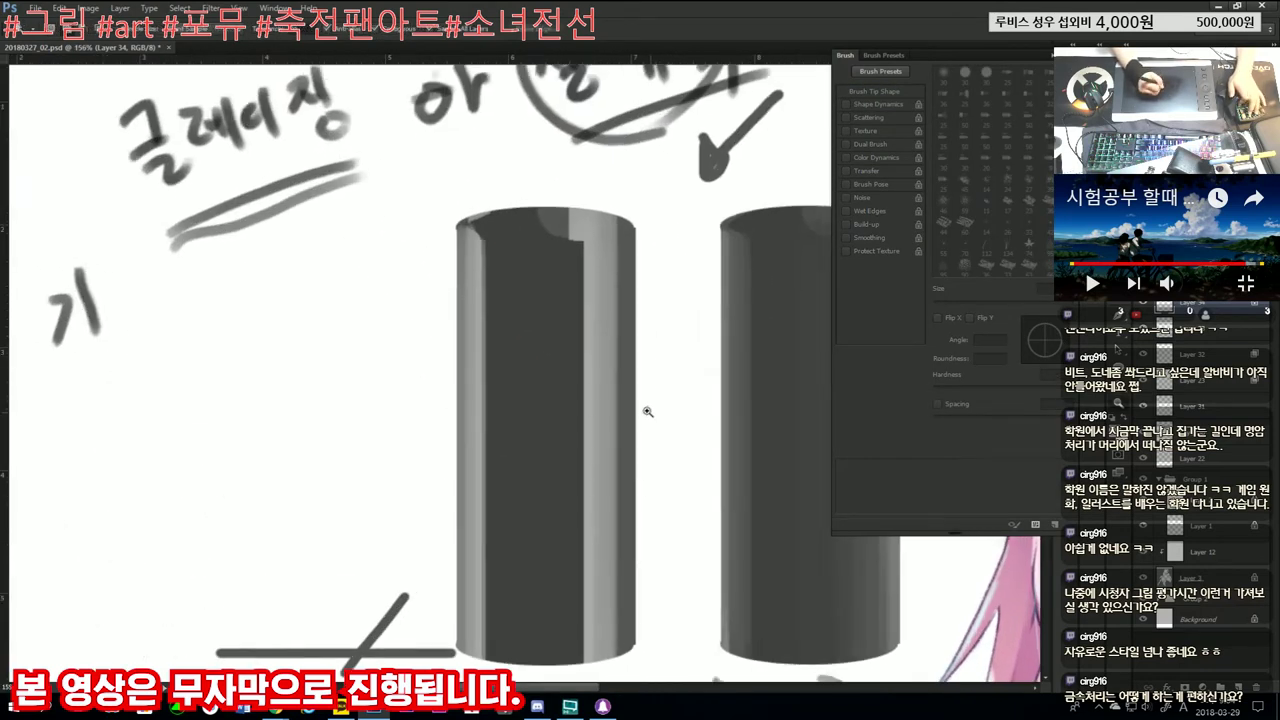
pyautogui.scroll(-3, 648, 408)
pyautogui.scroll(3, 601, 285)
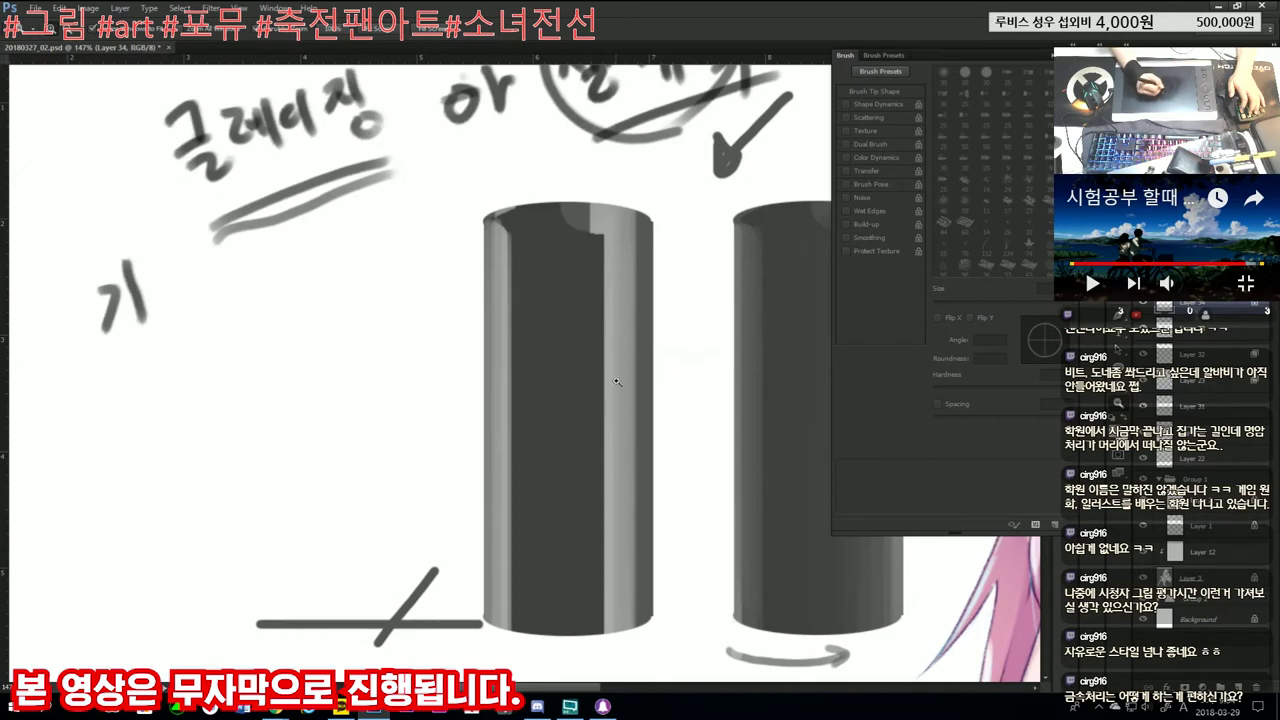
pyautogui.scroll(-2, 649, 338)
pyautogui.scroll(2, 608, 330)
pyautogui.scroll(-1, 583, 337)
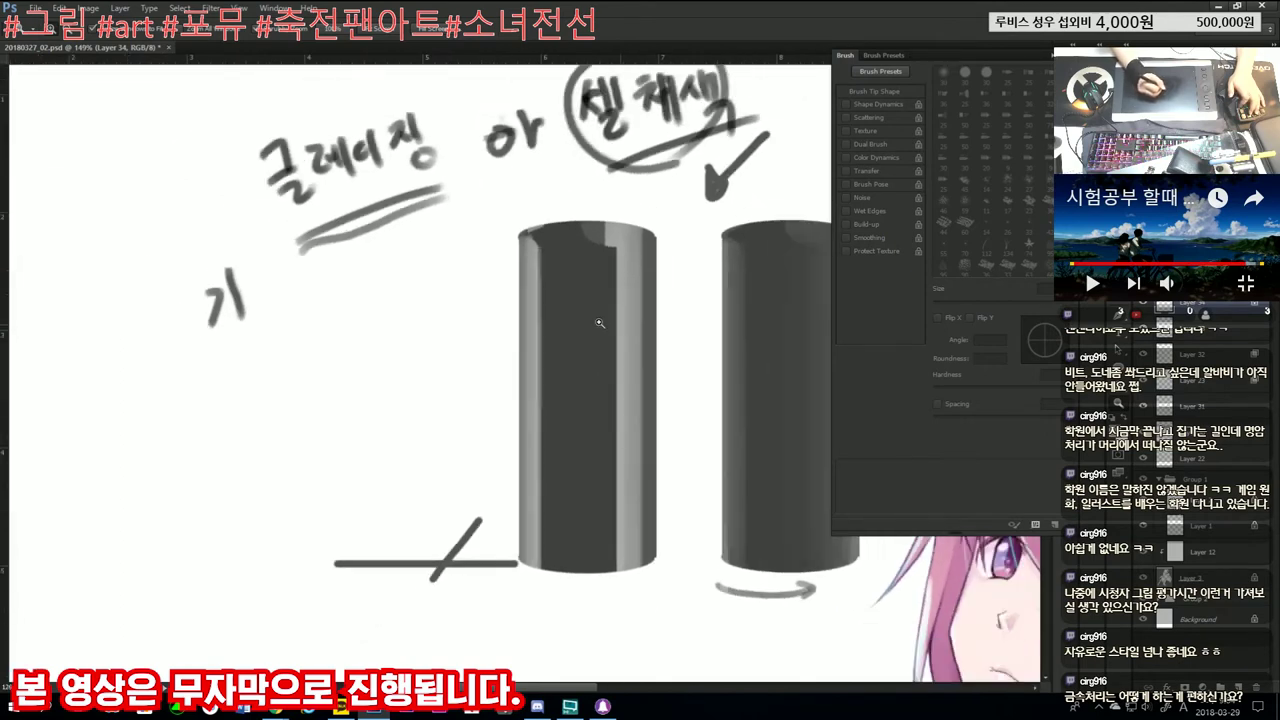
pyautogui.scroll(3, 600, 320)
# Step: Clear the selection around the left cylinder and return to the Brush tool
pyautogui.scroll(-2, 614, 290)
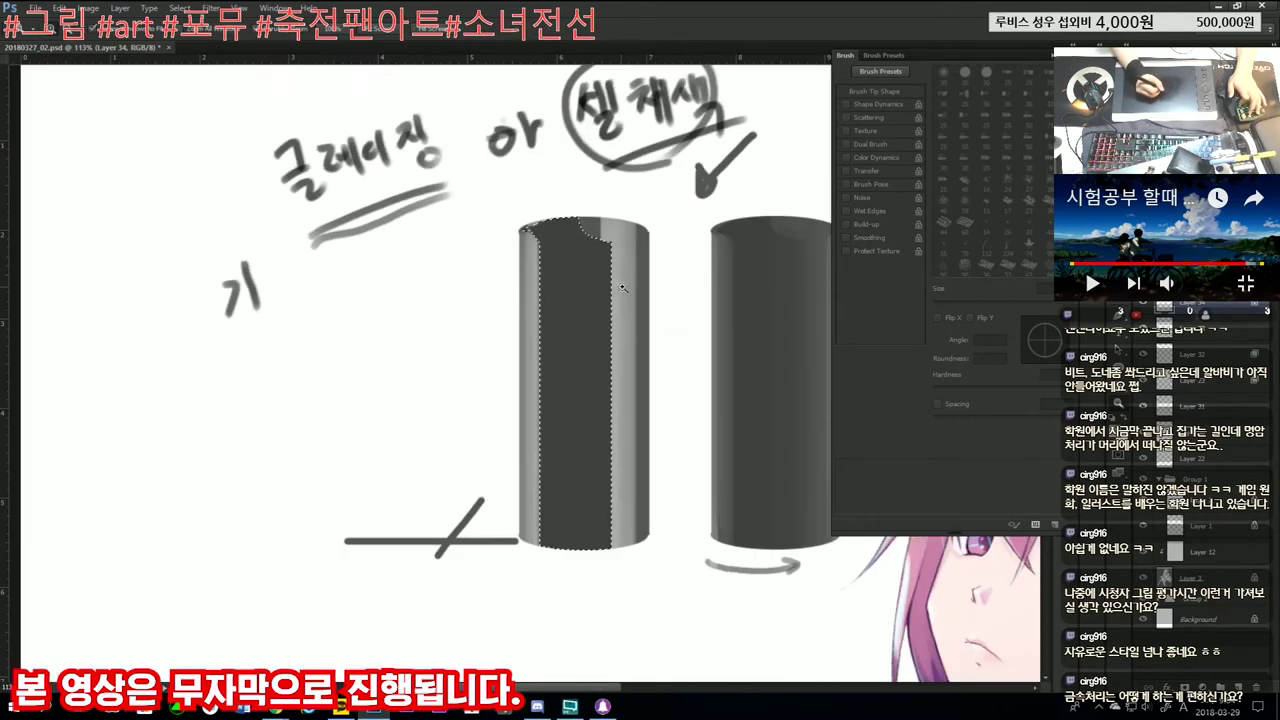
pyautogui.hotkey('ctrl', 'd')
pyautogui.scroll(2, 645, 288)
pyautogui.press('b')
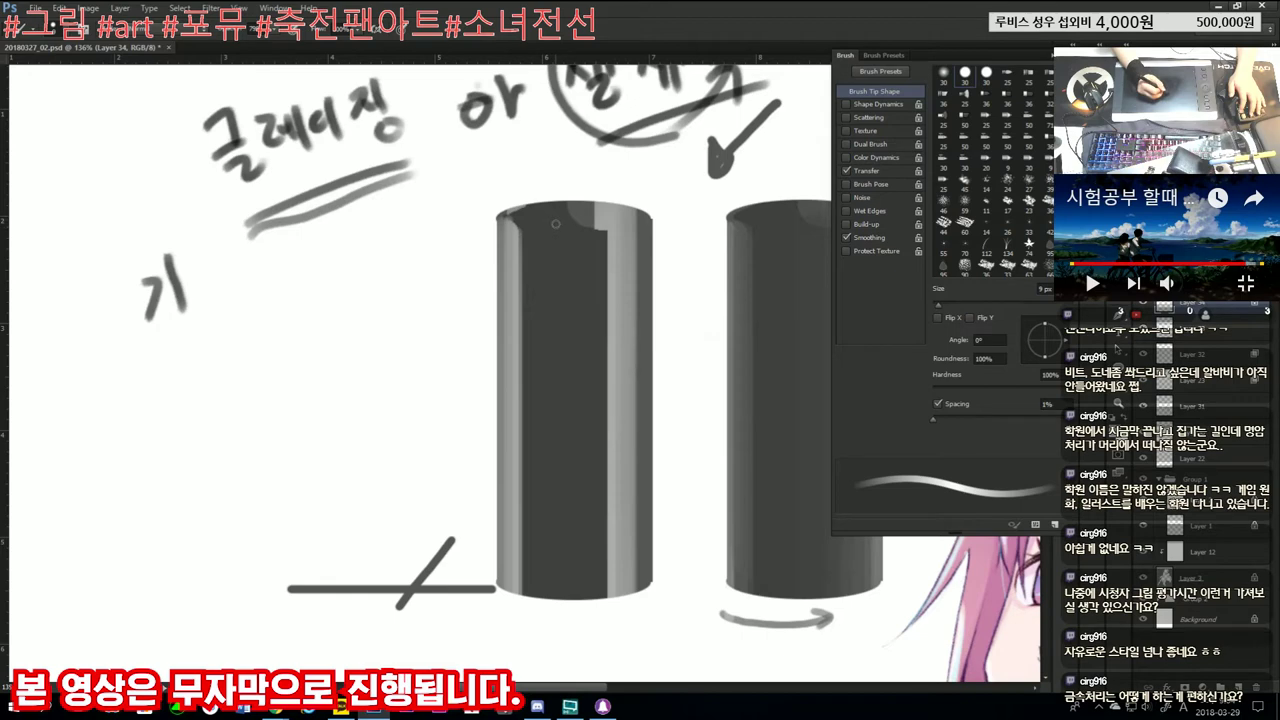
# Step: Undo the lighter strip on the left cylinder and settle the brush at 35 px
pyautogui.press('z')
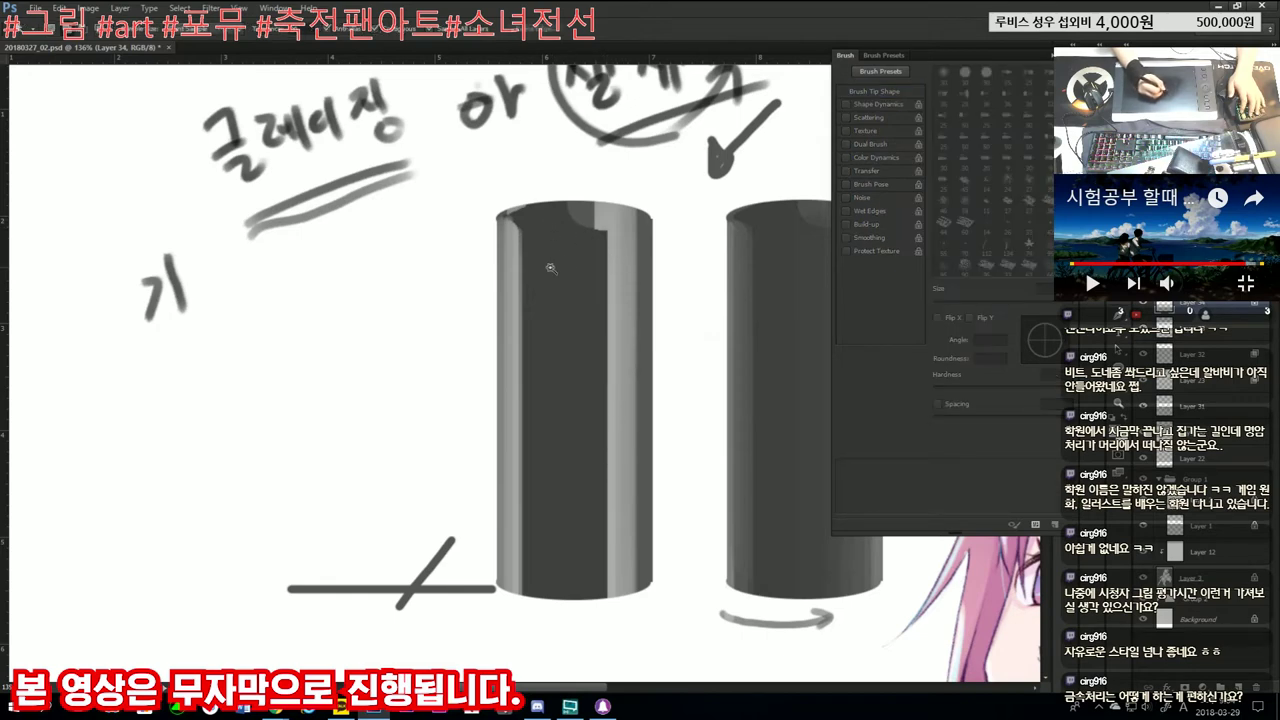
pyautogui.press('b')
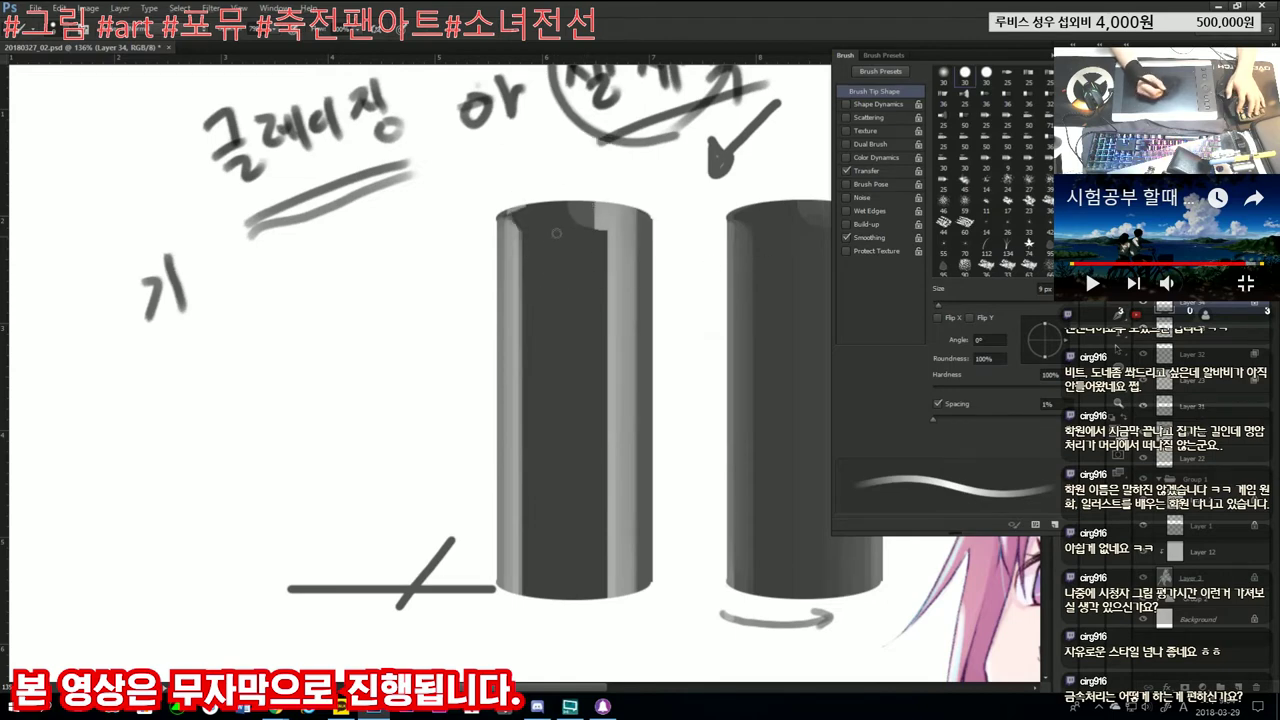
pyautogui.press(']')
pyautogui.press(']')
pyautogui.press(']')
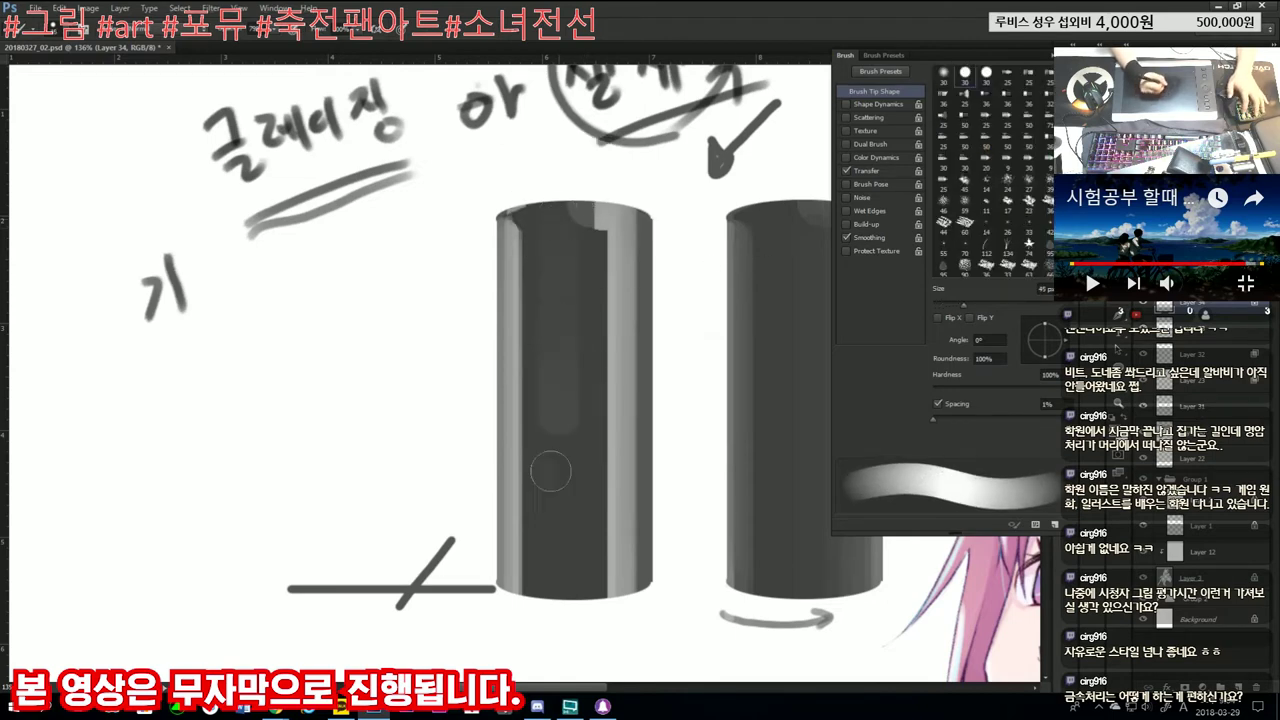
pyautogui.hotkey('ctrl', 'z')
pyautogui.press('[')
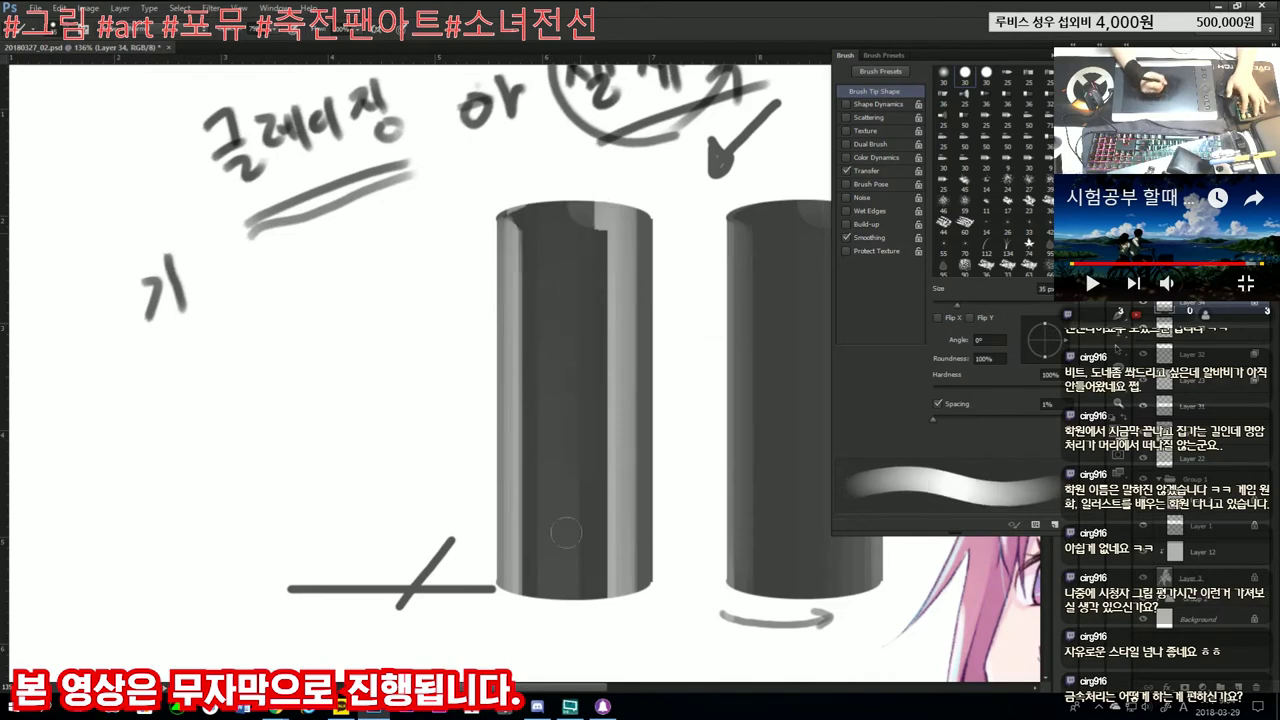
pyautogui.press('[')
pyautogui.press('[')
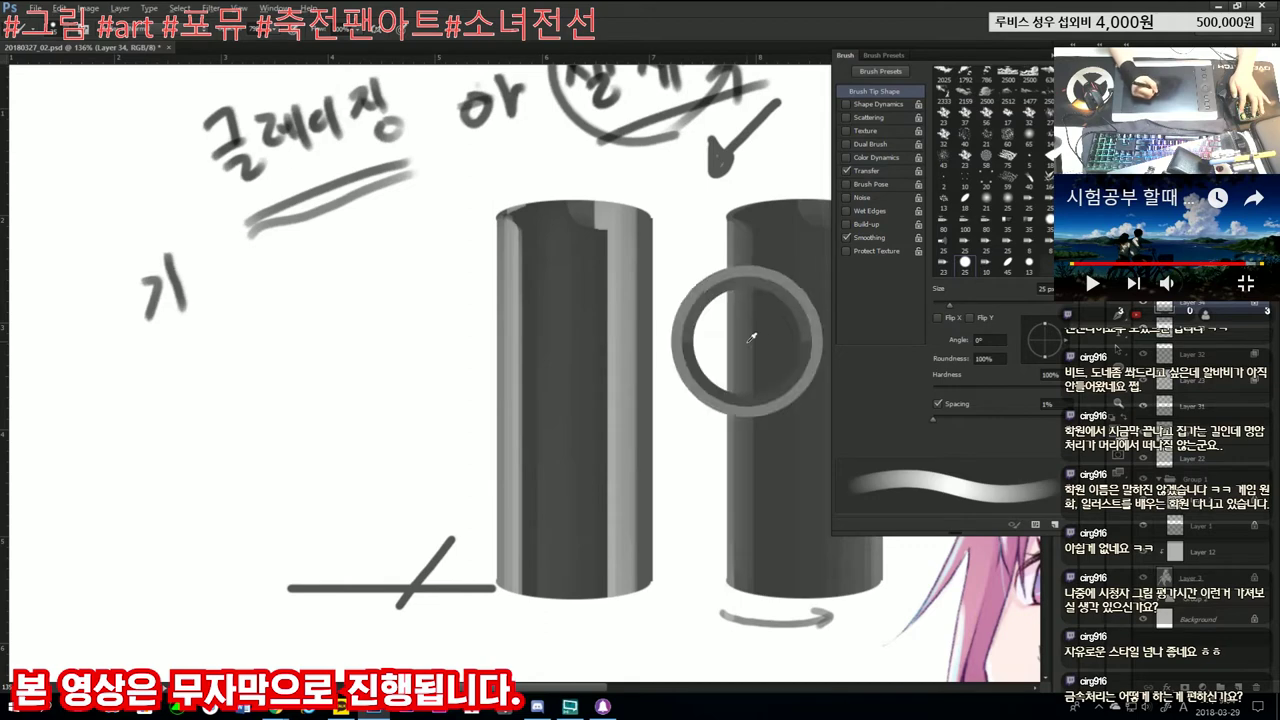
pyautogui.press(']')
pyautogui.press(']')
pyautogui.scroll(-1, 570, 290)
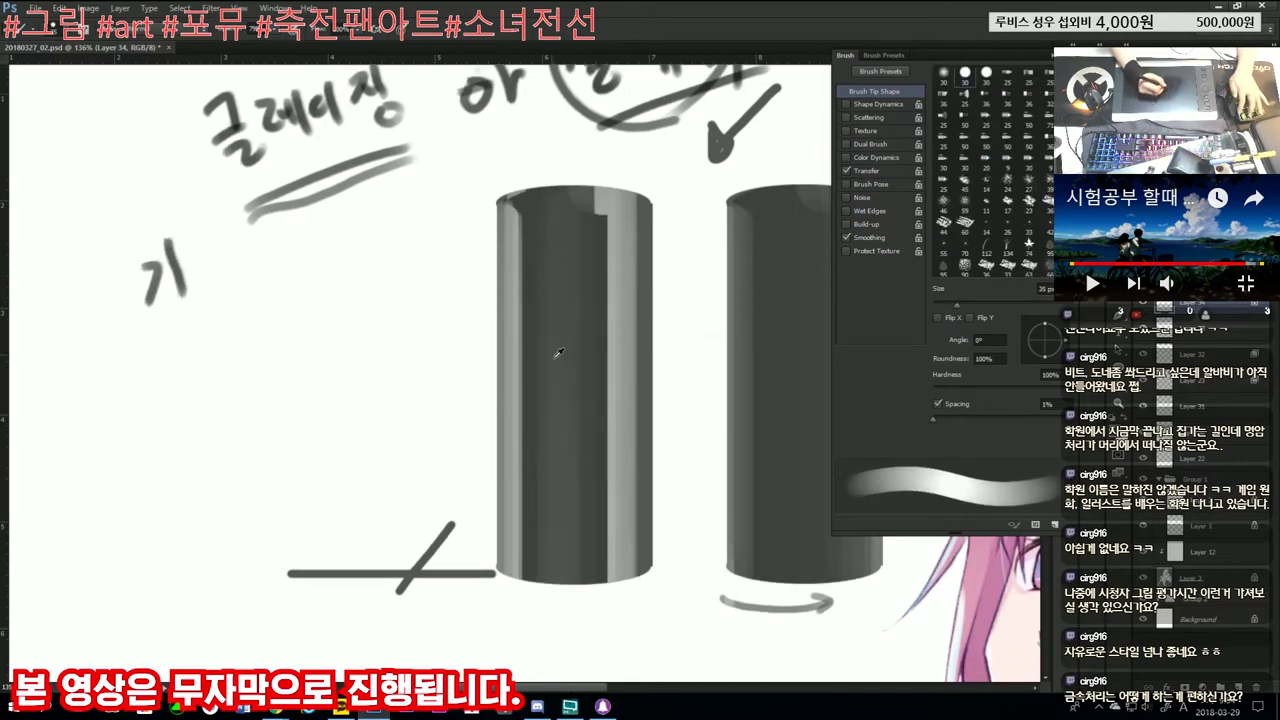
pyautogui.press(']')
pyautogui.press(']')
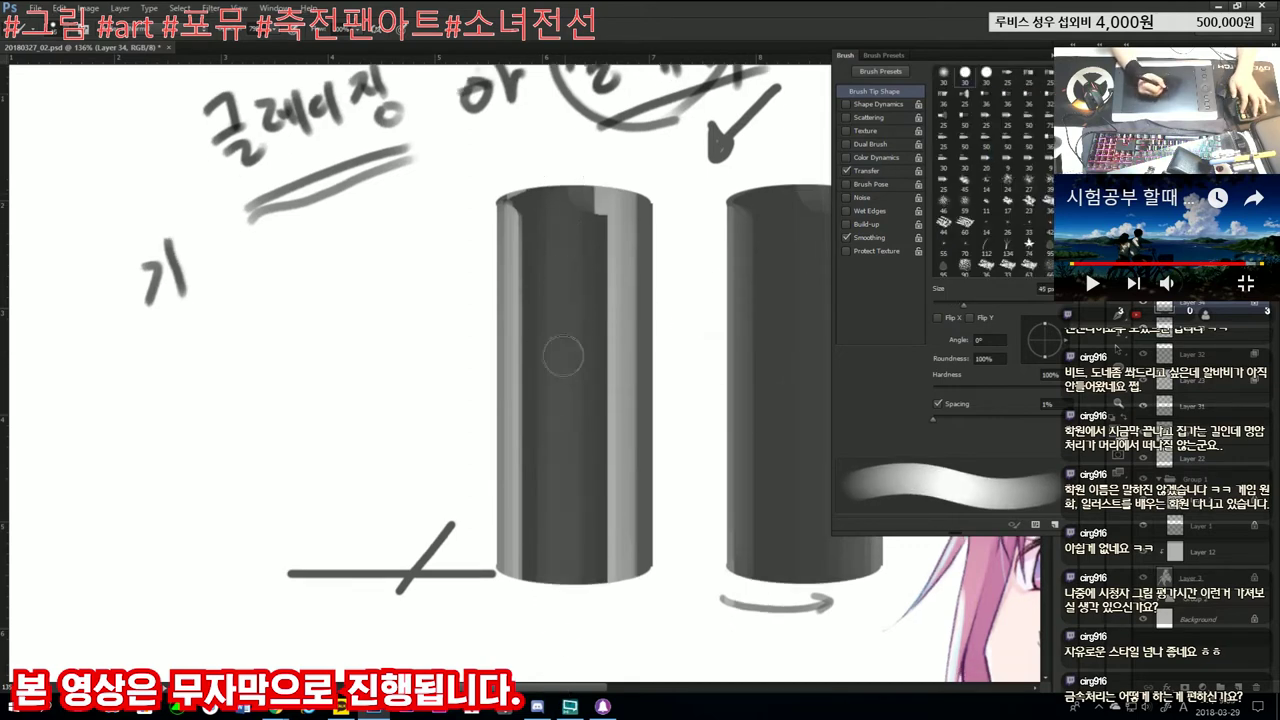
# Step: Switch to a smaller, finer brush preset for painting highlight lines
pyautogui.scroll(-5, 568, 232)
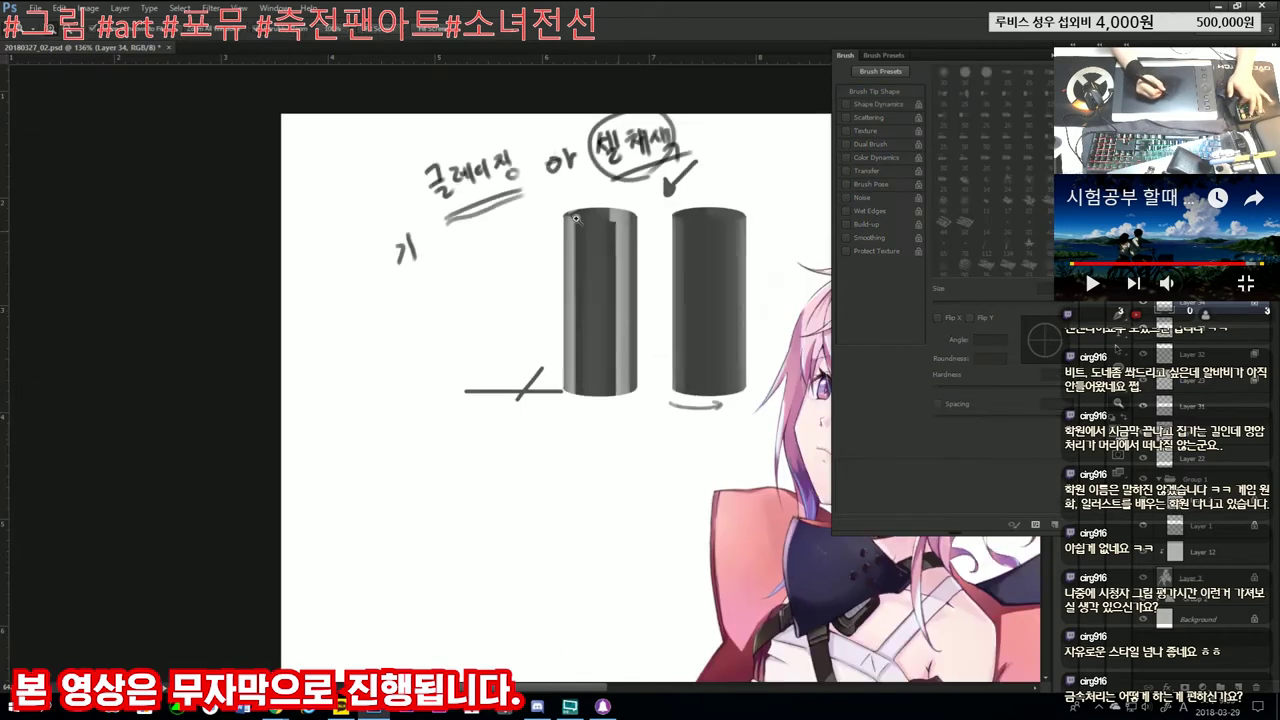
pyautogui.scroll(2, 662, 204)
pyautogui.scroll(-3, 662, 210)
pyautogui.scroll(2, 663, 260)
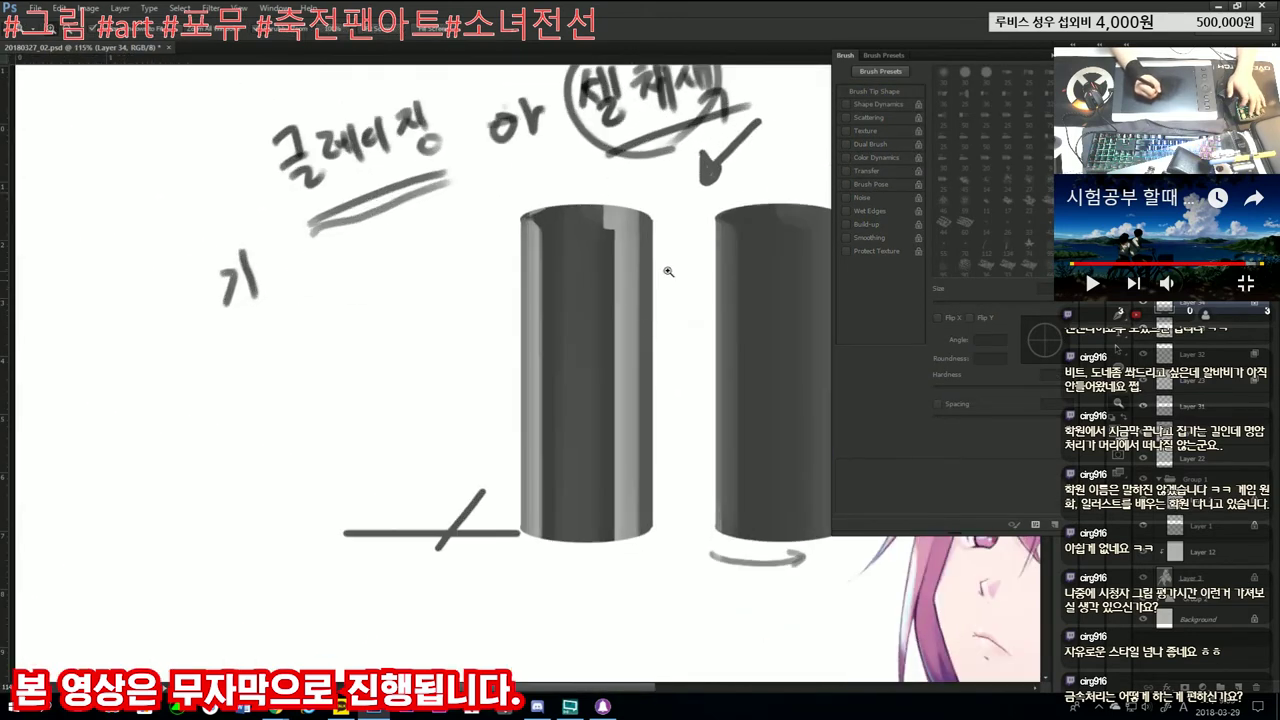
pyautogui.scroll(1, 660, 230)
pyautogui.scroll(1, 659, 221)
pyautogui.scroll(-1, 699, 198)
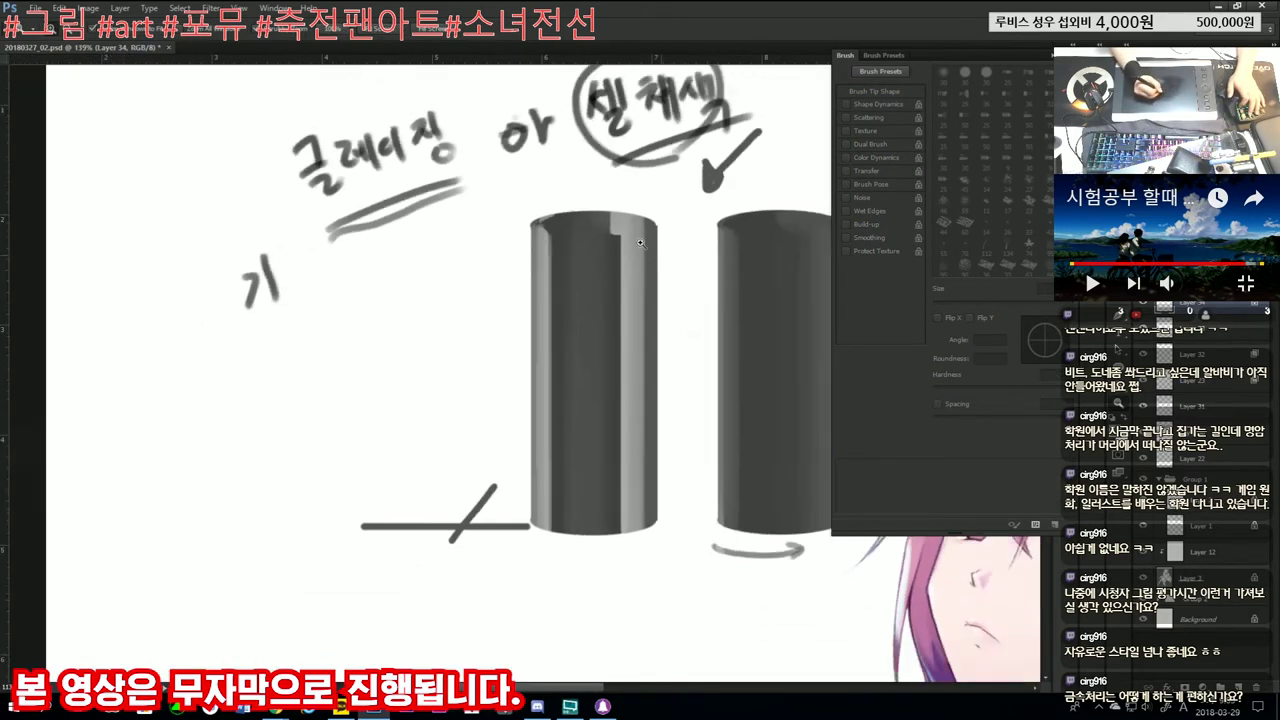
pyautogui.scroll(1, 666, 257)
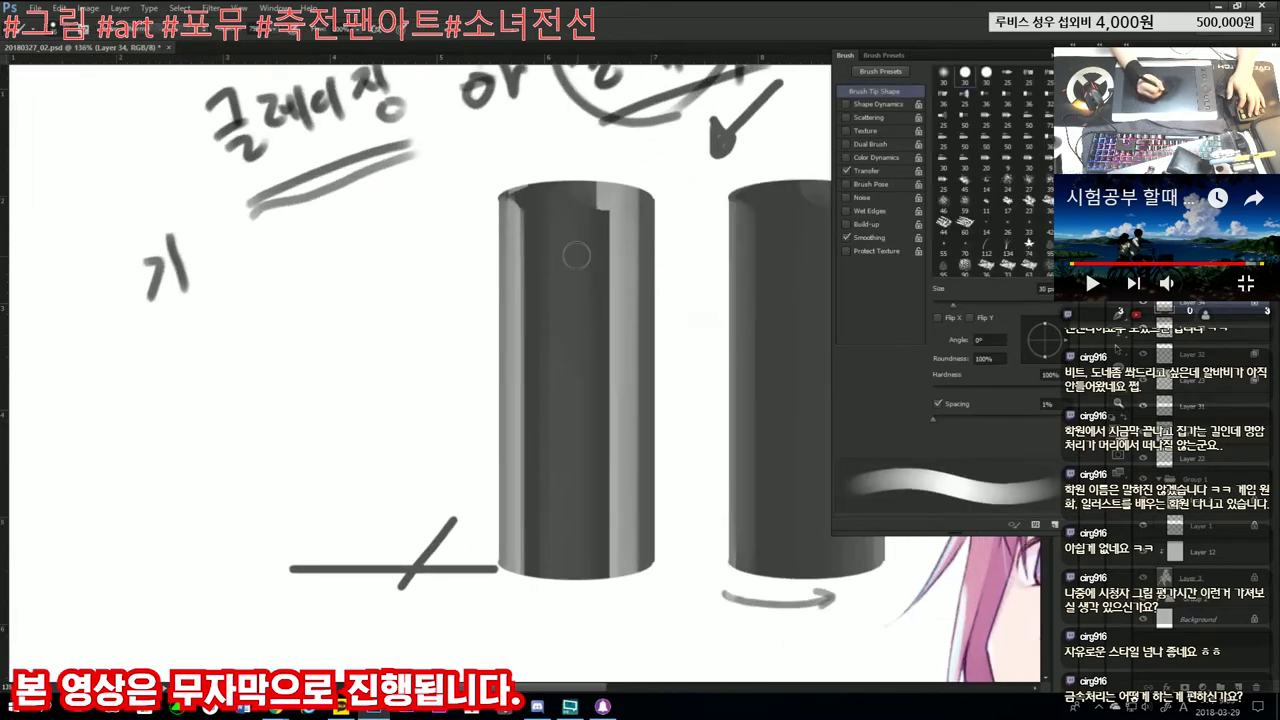
pyautogui.press(',')
pyautogui.scroll(-1, 574, 292)
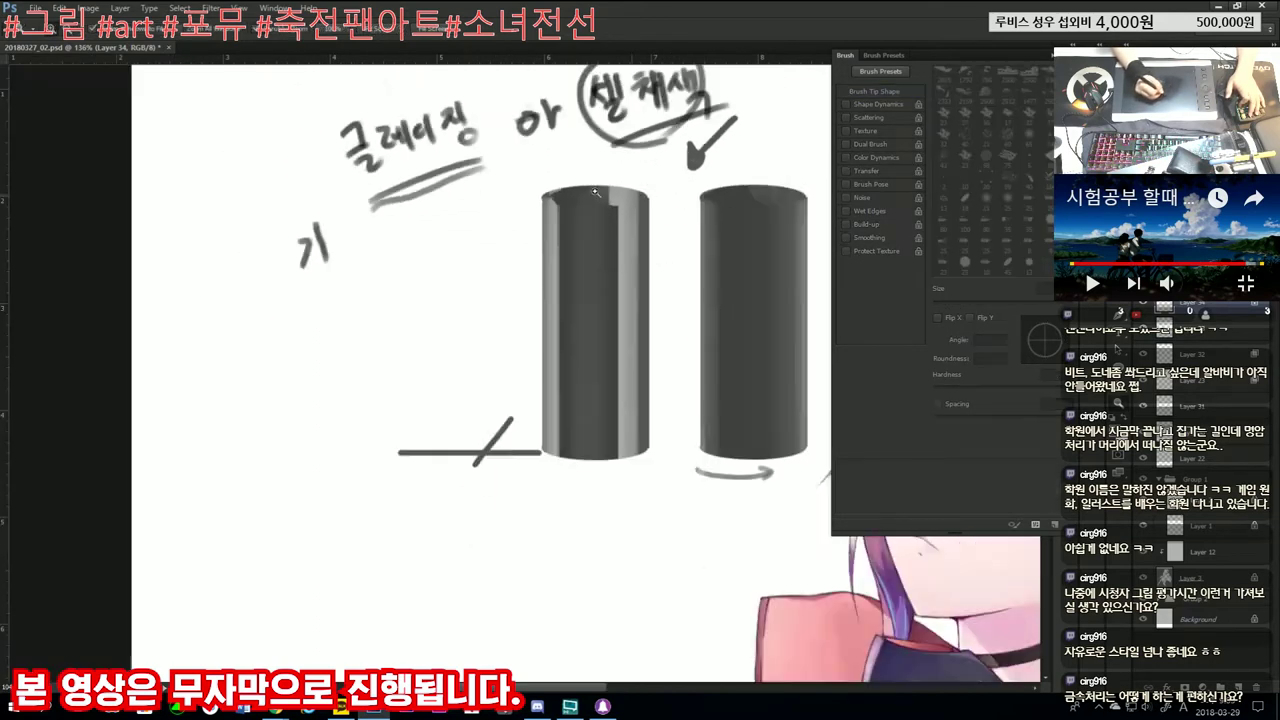
pyautogui.scroll(-3, 600, 280)
pyautogui.scroll(3, 707, 259)
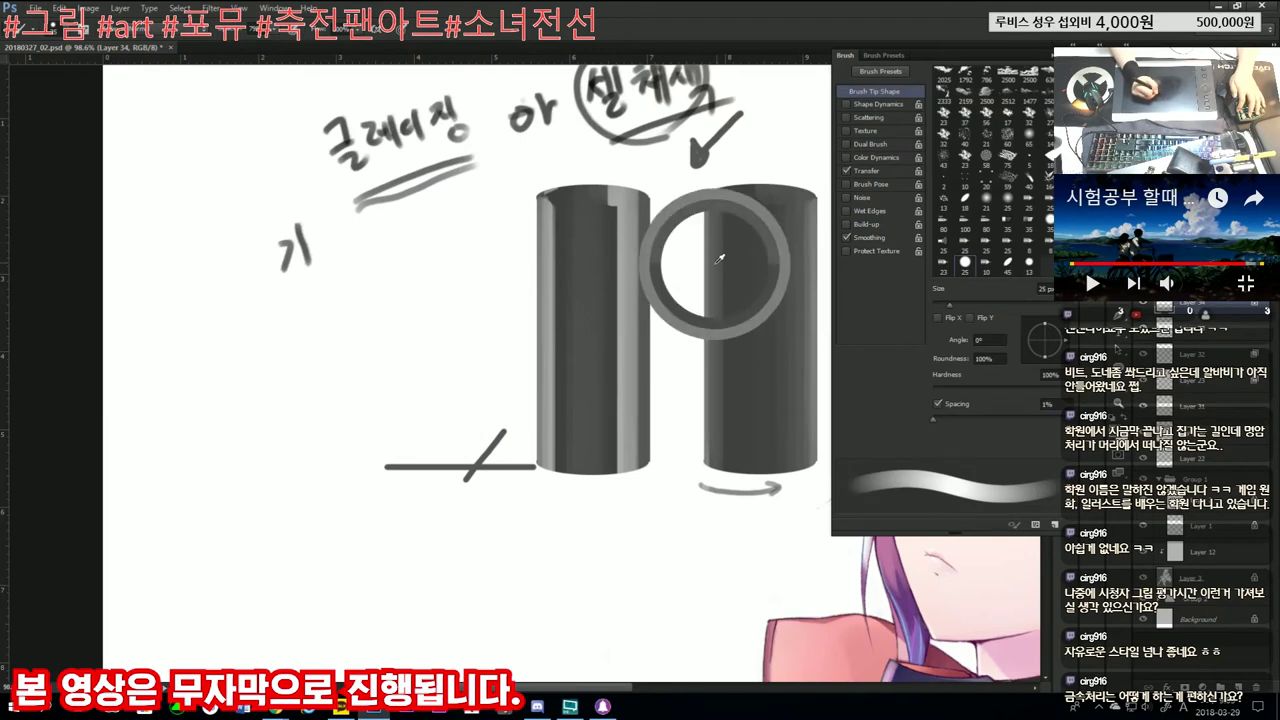
pyautogui.press('.')
pyautogui.scroll(3, 705, 230)
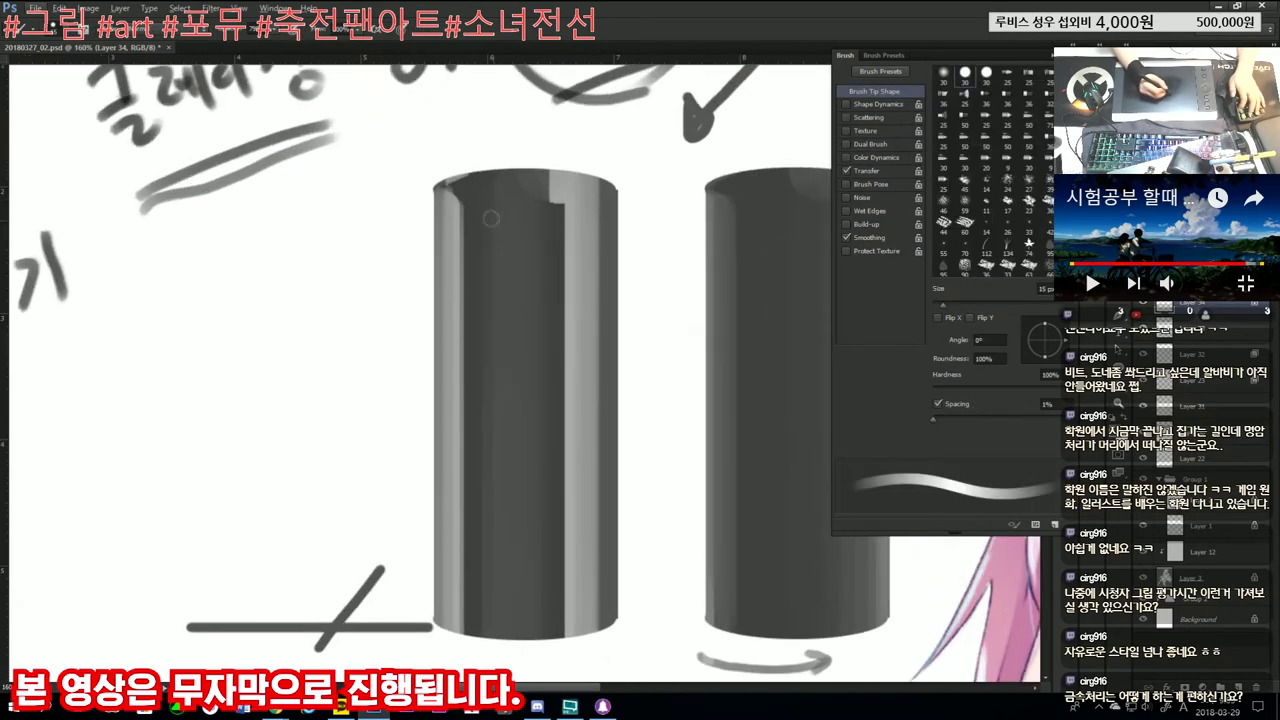
pyautogui.press('[')
pyautogui.press('[')
pyautogui.press('[')
pyautogui.press('[')
pyautogui.press('[')
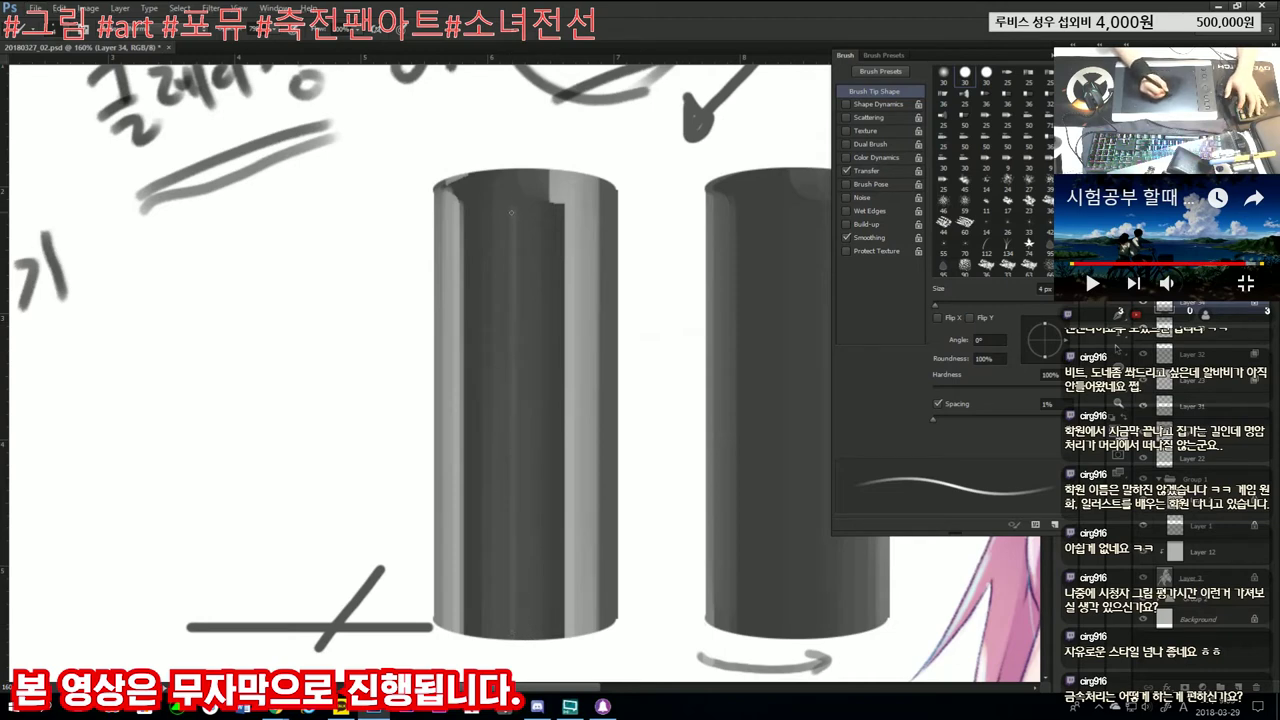
# Step: Paint a fine light vertical band right of centre, nudging brush size with [ and ]
pyautogui.press(']')
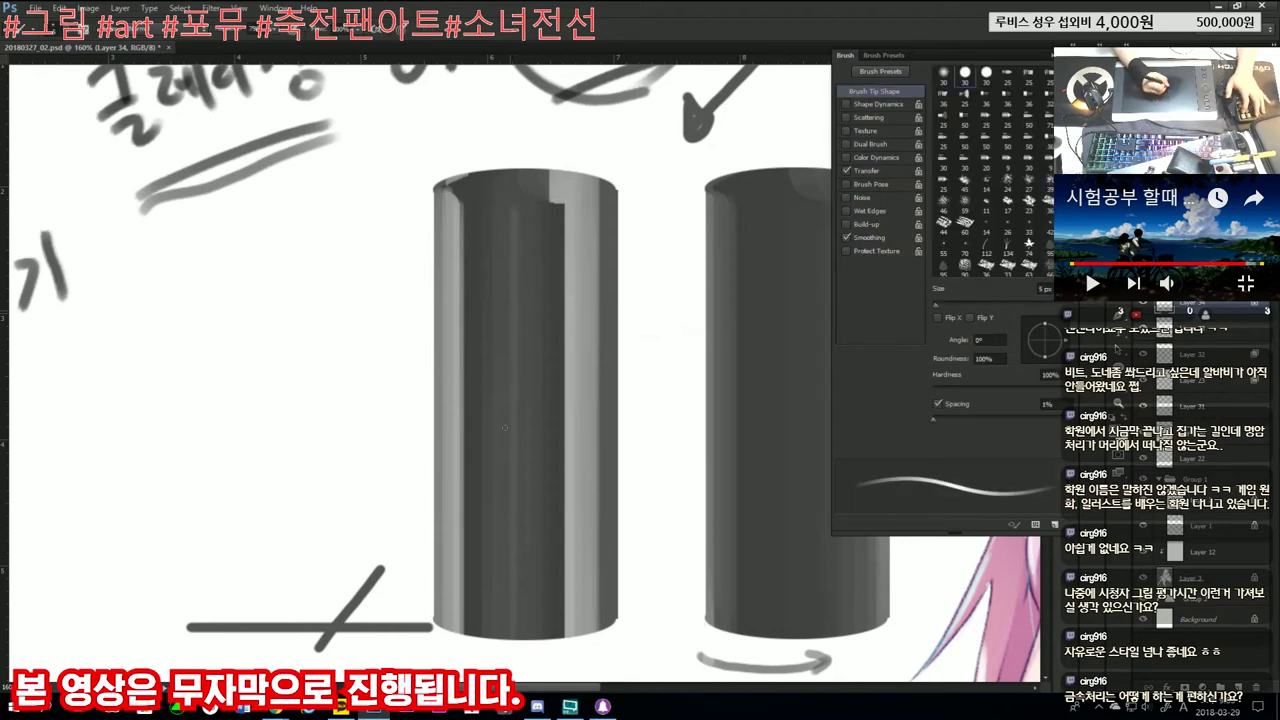
pyautogui.scroll(-3, 560, 296)
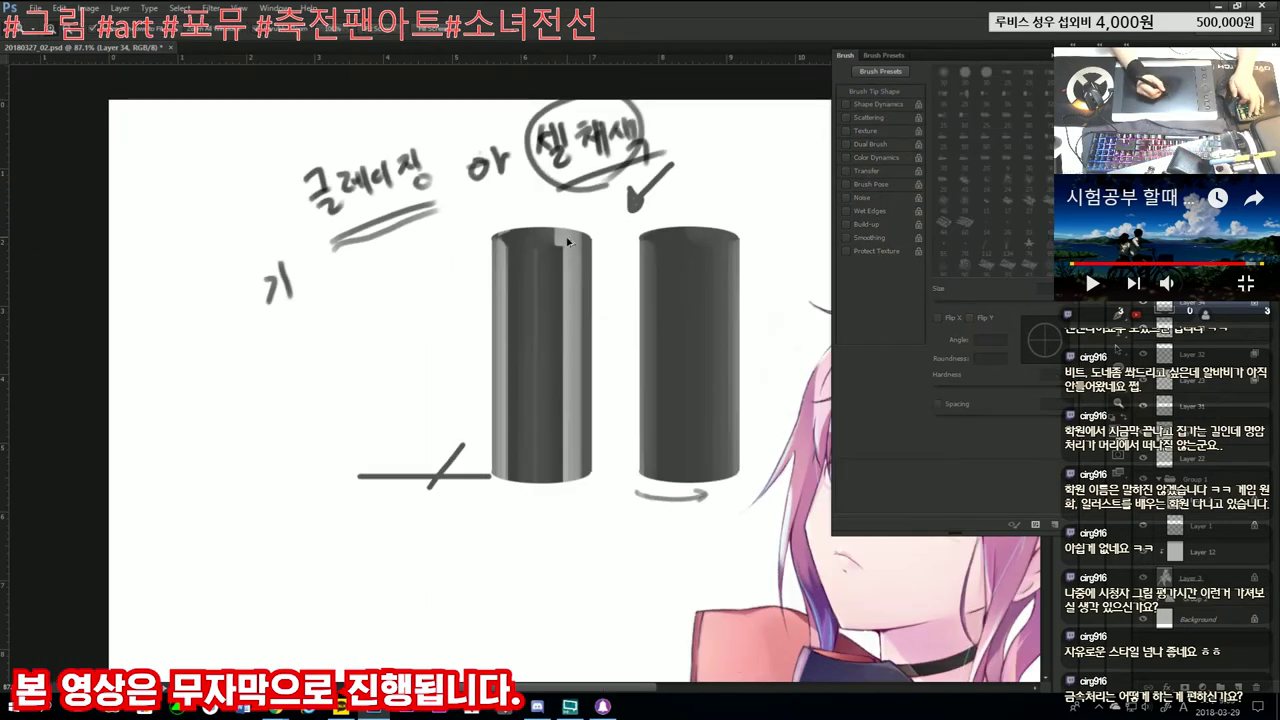
pyautogui.scroll(2, 558, 252)
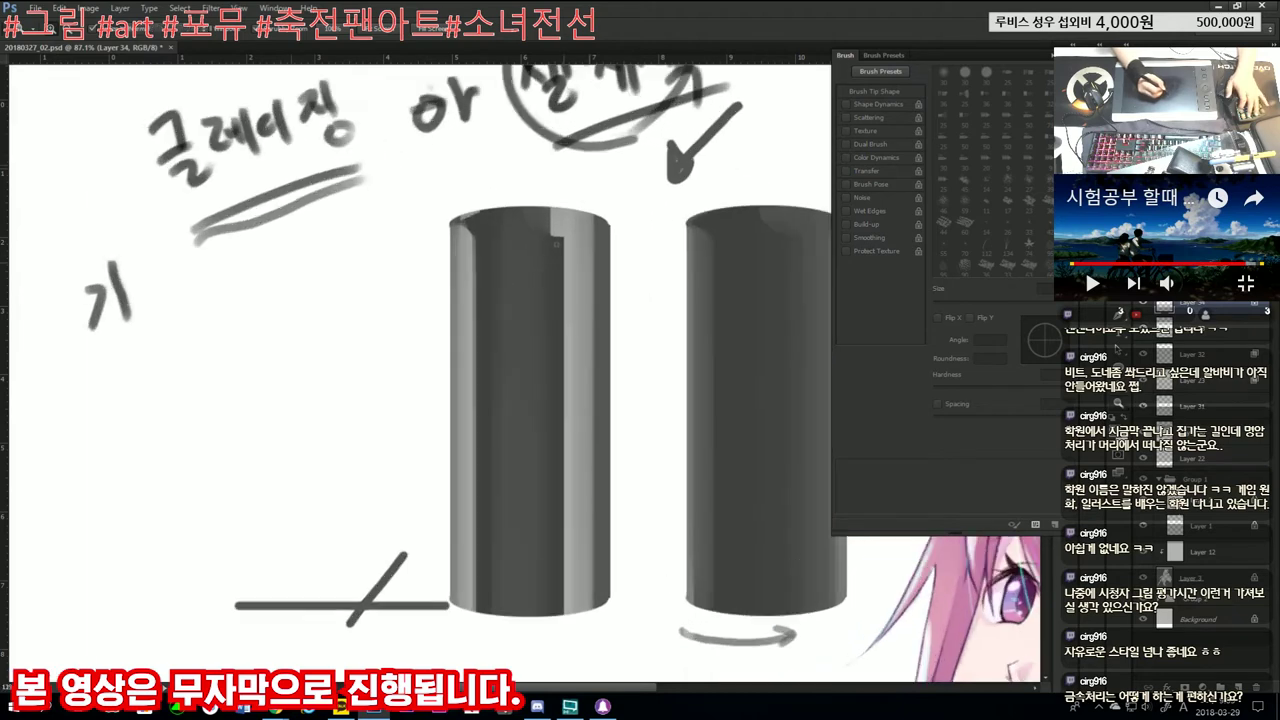
pyautogui.press('[')
pyautogui.press('[')
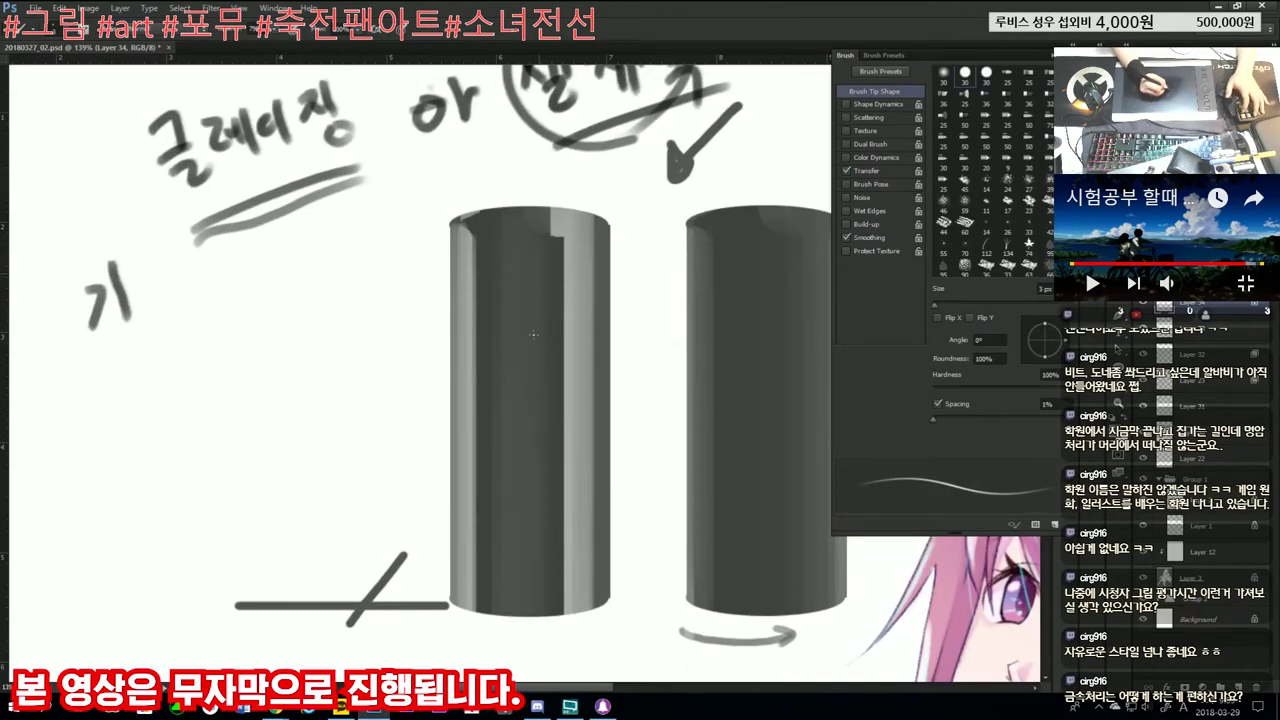
pyautogui.press(']')
pyautogui.press(']')
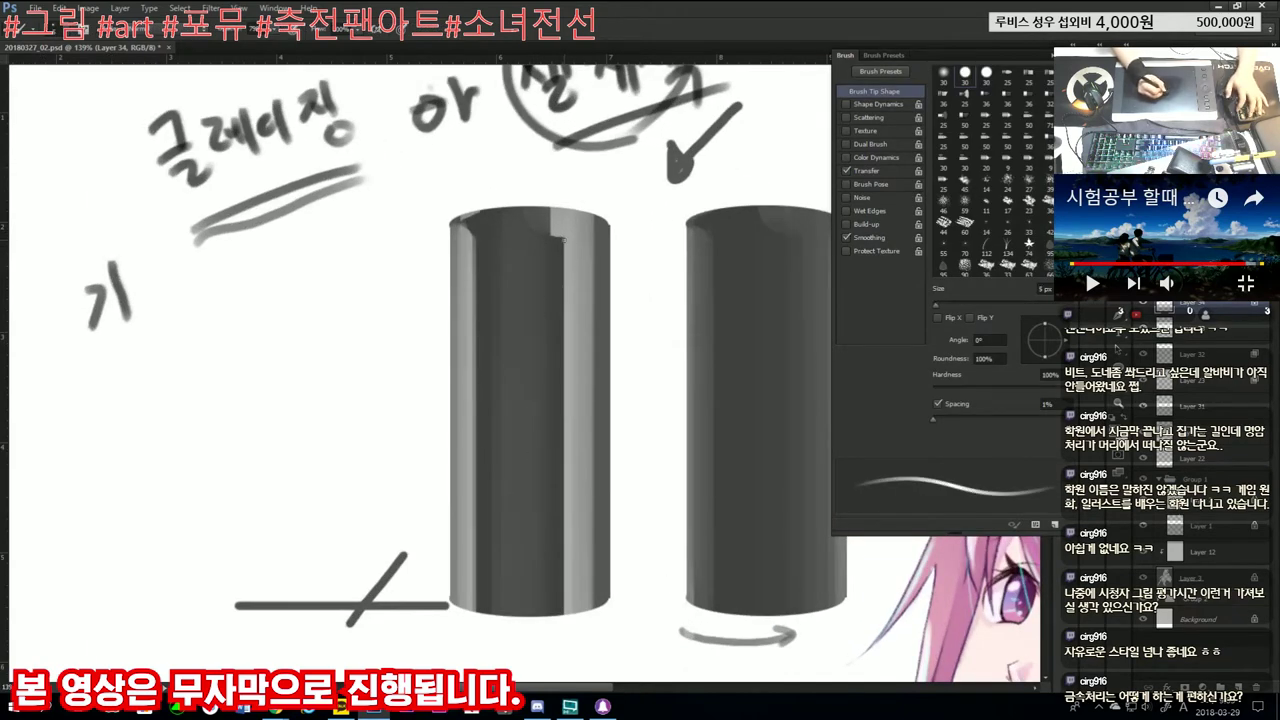
pyautogui.press('[')
pyautogui.press('[')
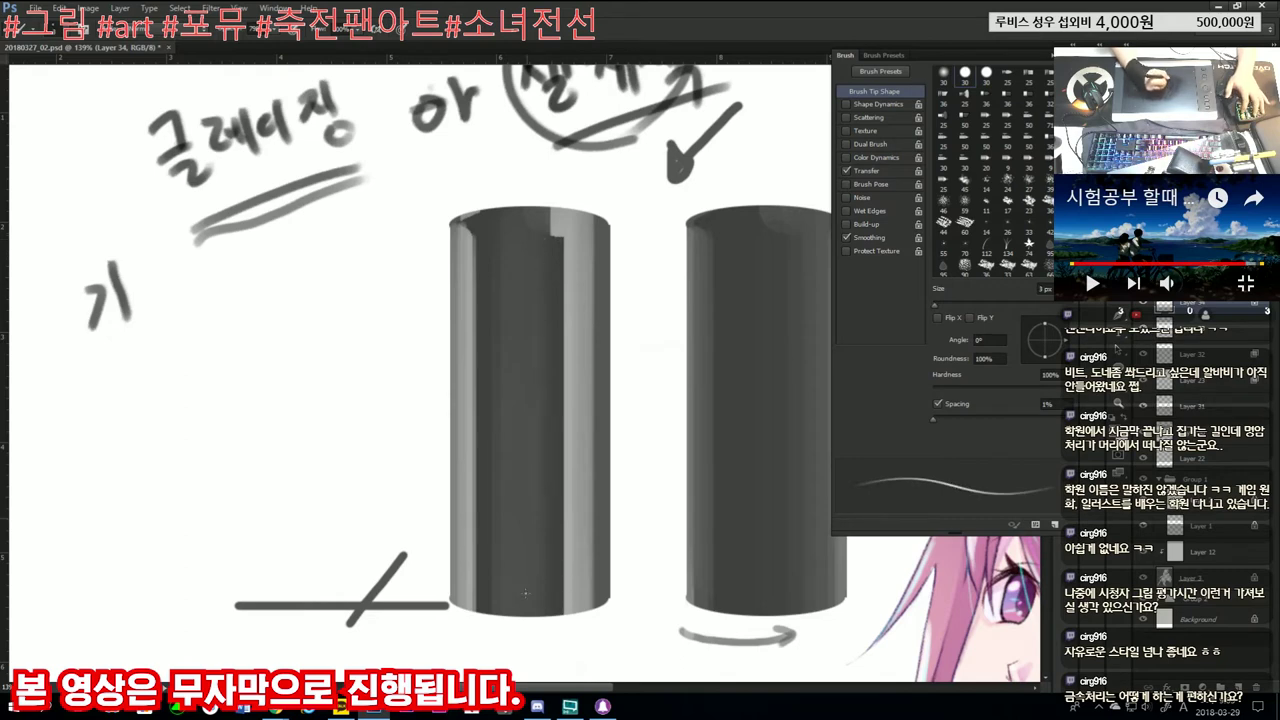
pyautogui.press(']')
pyautogui.press(']')
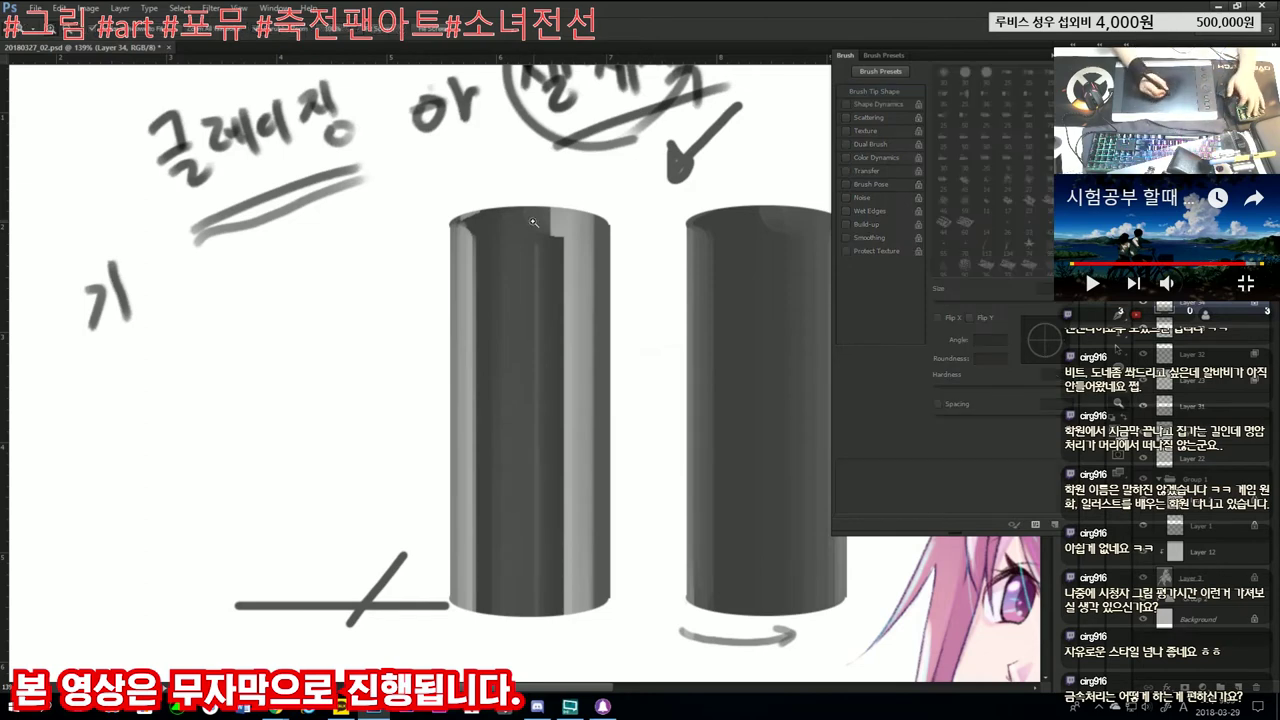
# Step: Zoom into the left cylinder's top, tilt the view, and shrink the brush to a fine tip
pyautogui.moveTo(517, 233)
pyautogui.mouseDown()
pyautogui.moveTo(537, 252)
pyautogui.moveTo(555, 557)
pyautogui.mouseUp()
pyautogui.press('[')
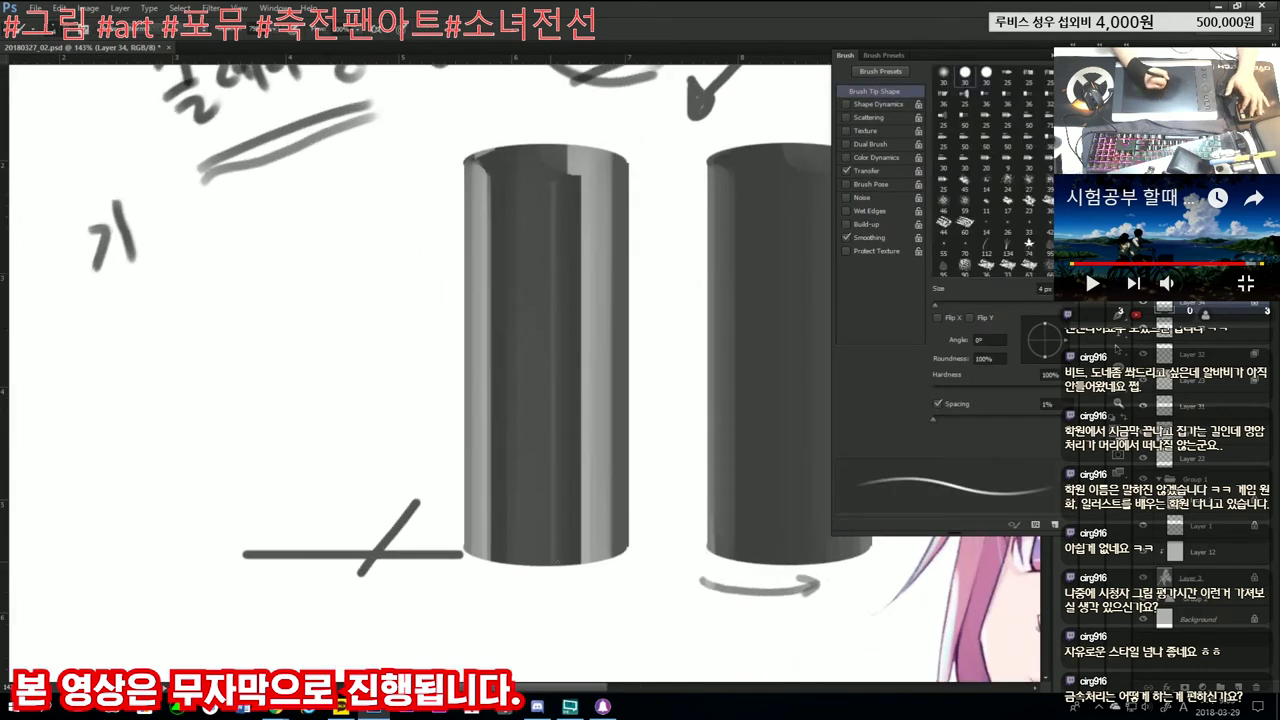
pyautogui.moveTo(548, 357)
pyautogui.mouseDown()
pyautogui.moveTo(493, 227)
pyautogui.moveTo(580, 265)
pyautogui.mouseUp()
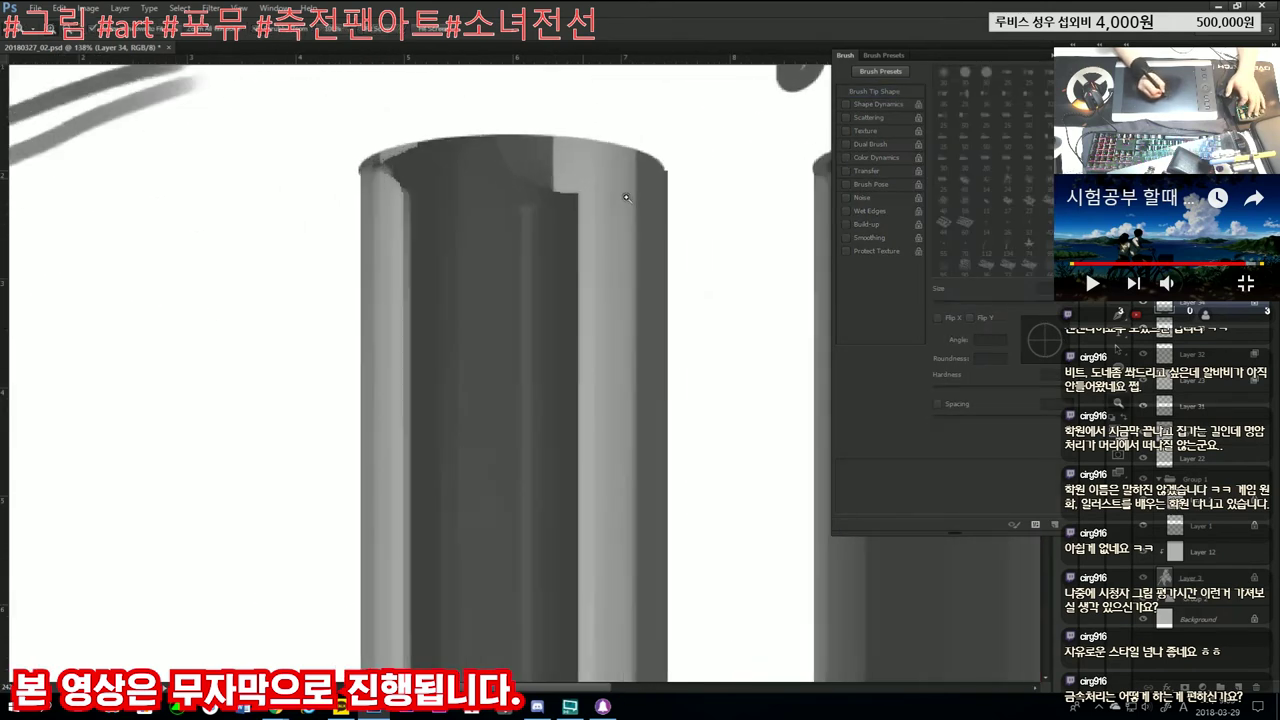
pyautogui.press('[')
pyautogui.press('[')
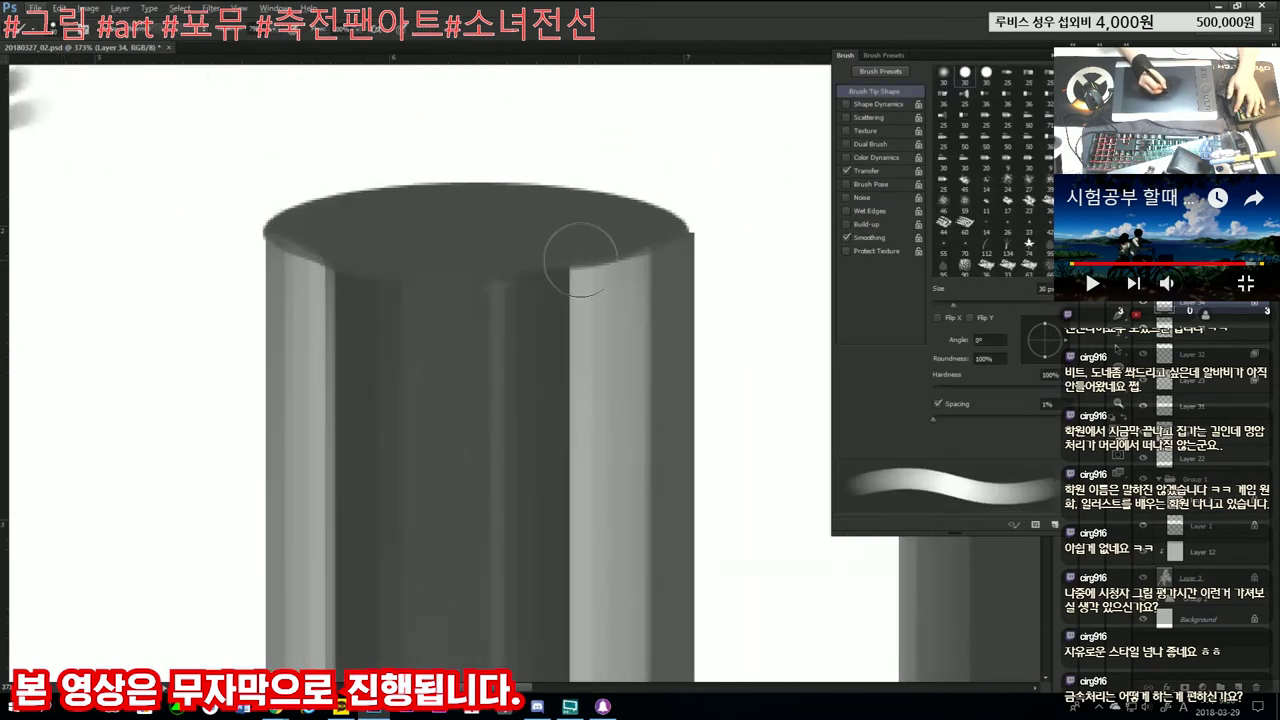
pyautogui.press('[')
pyautogui.press('[')
pyautogui.press('[')
pyautogui.press('[')
pyautogui.press('[')
pyautogui.press('[')
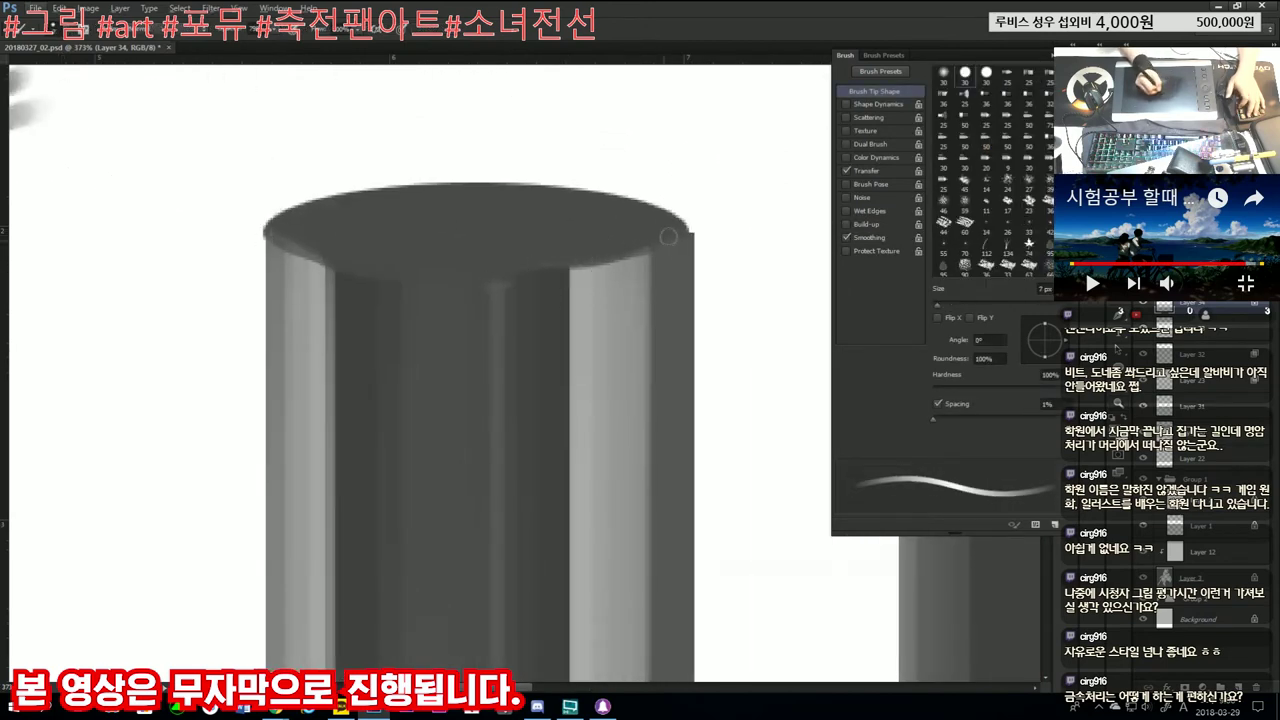
pyautogui.moveTo(650, 252)
pyautogui.mouseDown()
pyautogui.moveTo(598, 262)
pyautogui.moveTo(519, 249)
pyautogui.mouseUp()
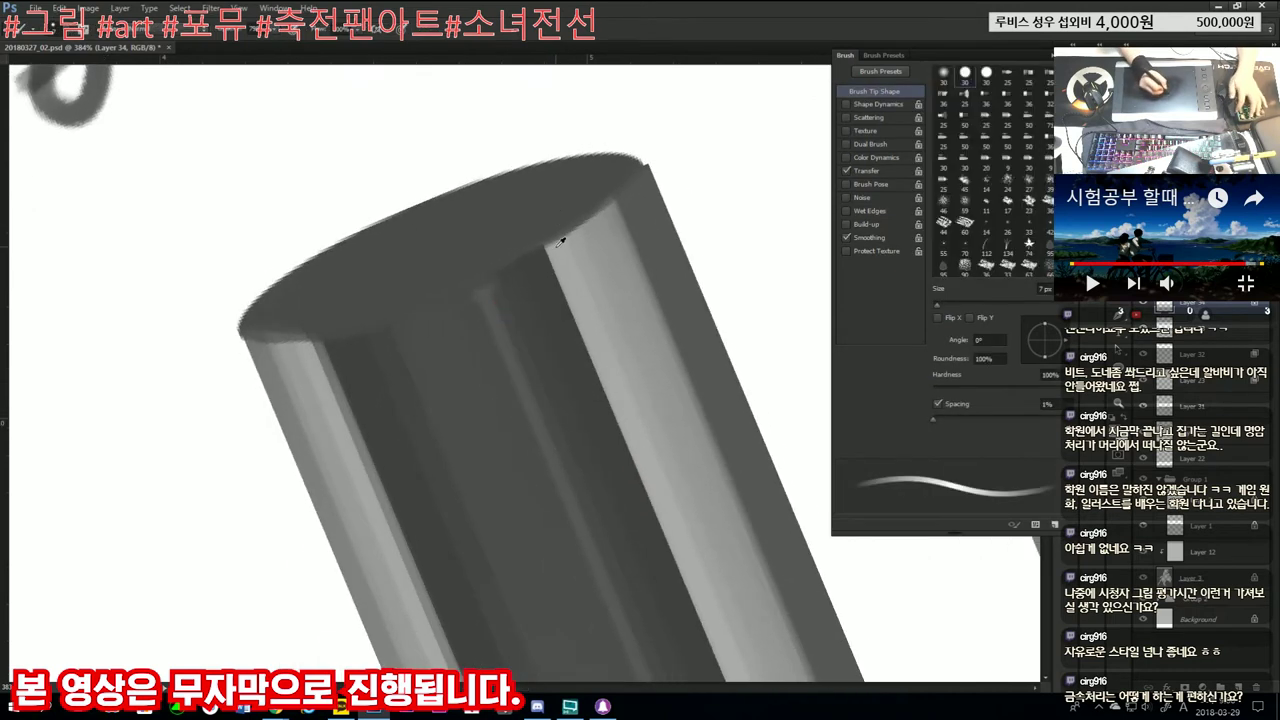
pyautogui.press('[')
pyautogui.press('[')
pyautogui.press('[')
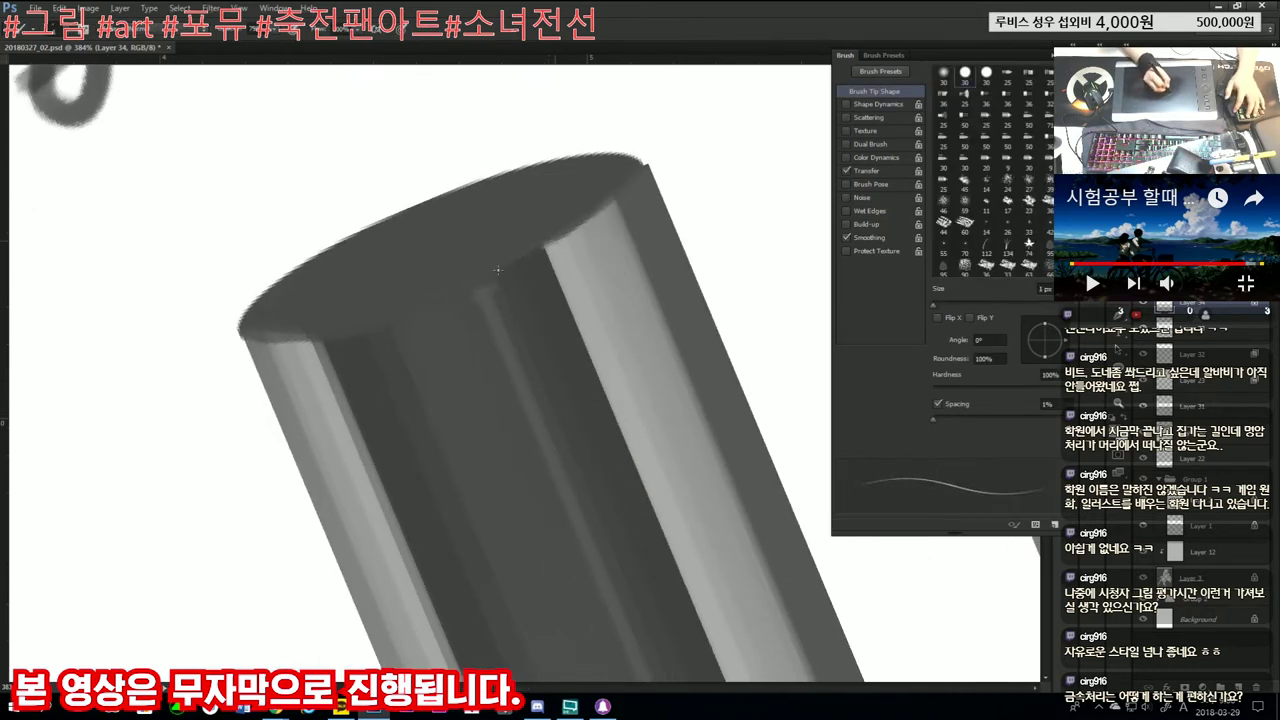
pyautogui.press('[')
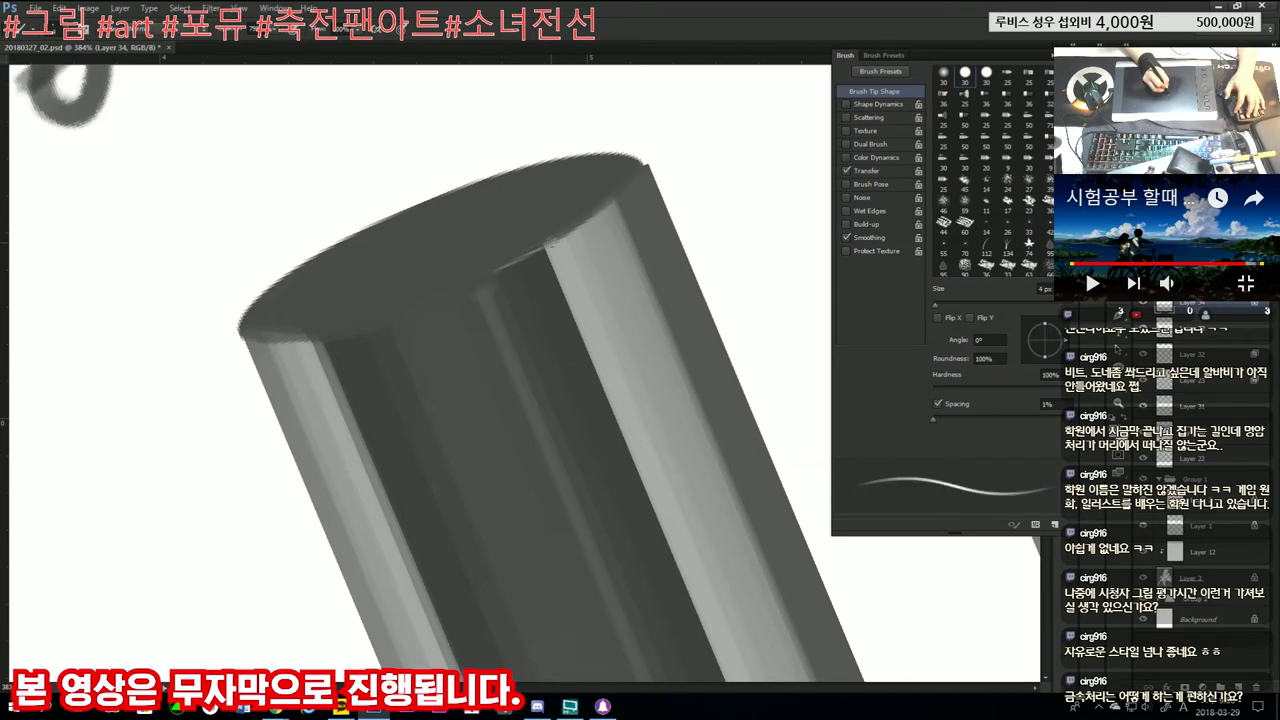
# Step: Trace a thin light line and faint dark strokes along the cylinder's top rim
pyautogui.moveTo(552, 244); pyautogui.dragTo(461, 285)
pyautogui.press('[')
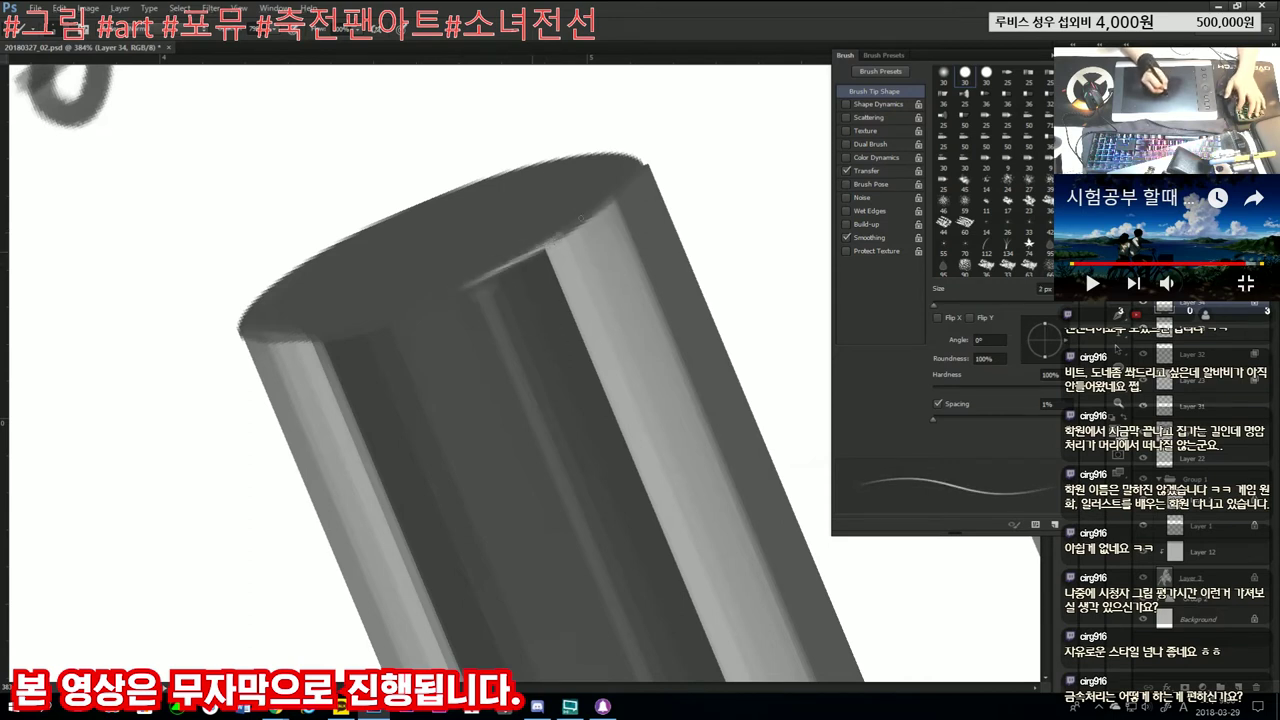
pyautogui.moveTo(566, 236); pyautogui.dragTo(536, 248)
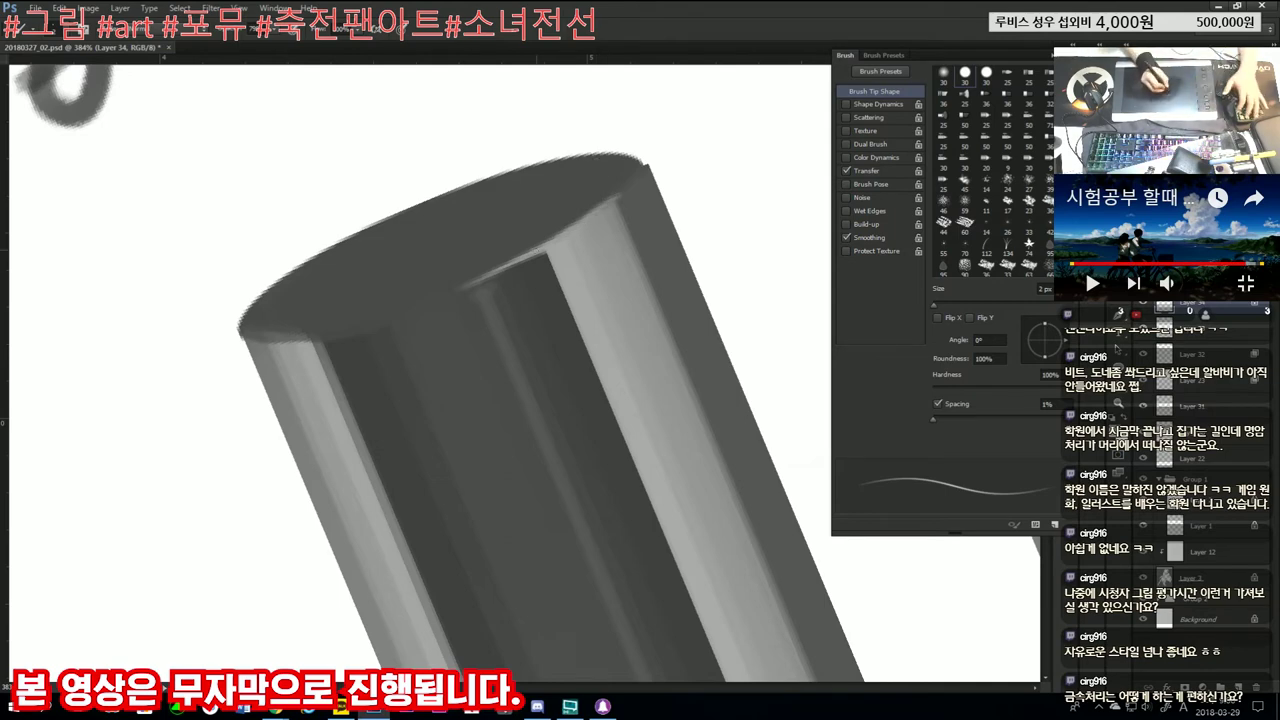
pyautogui.scroll(-5, 489, 310)
pyautogui.scroll(5, 489, 310)
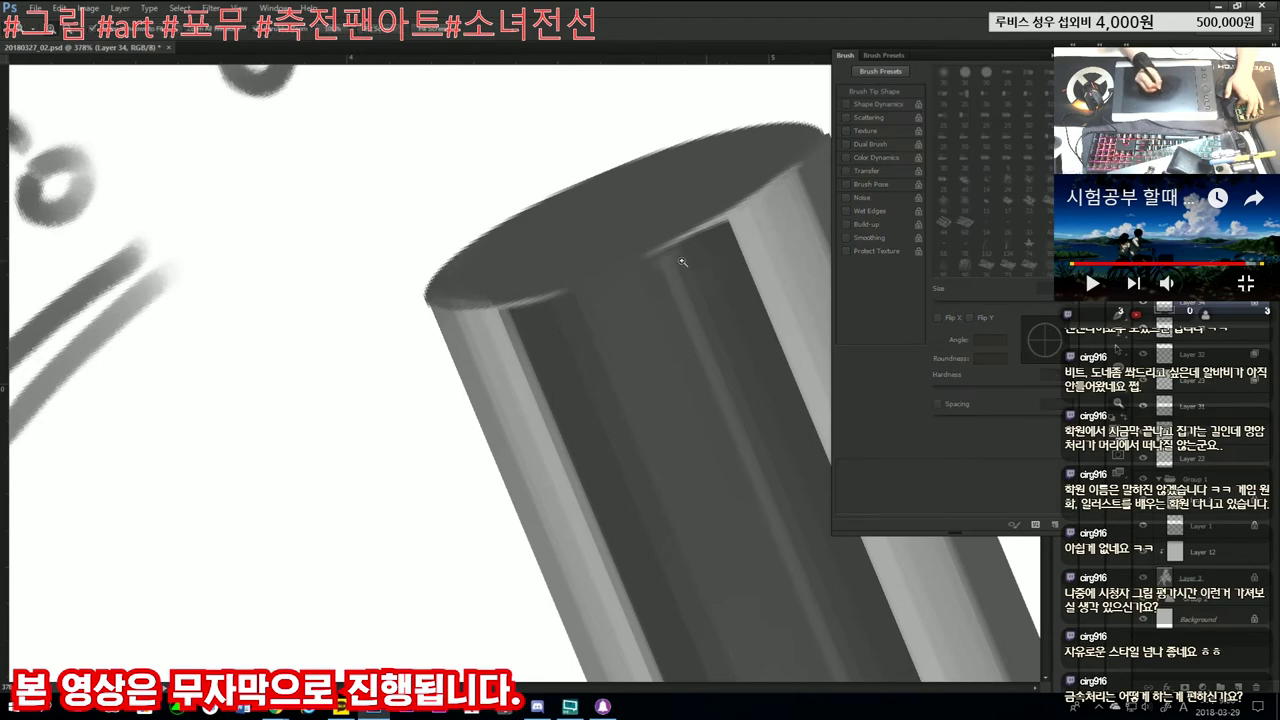
pyautogui.scroll(-5, 692, 261)
pyautogui.scroll(-2, 692, 261)
pyautogui.scroll(4, 692, 261)
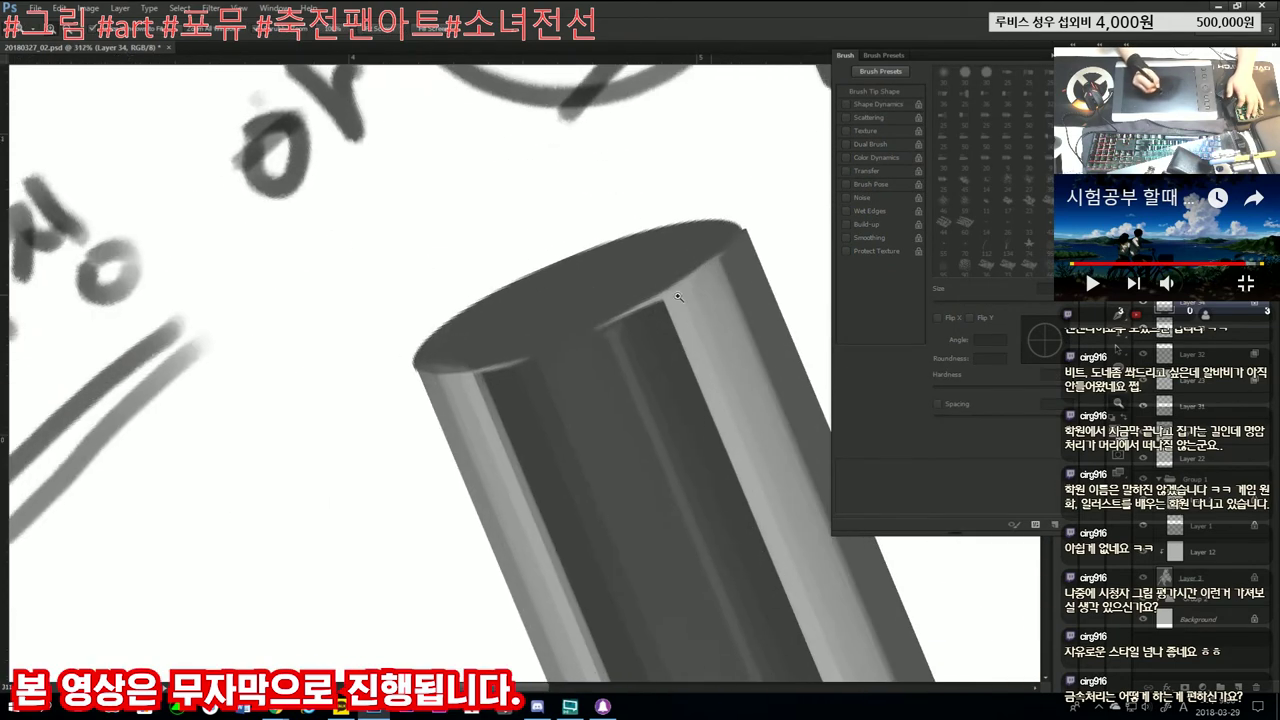
pyautogui.moveTo(697, 271); pyautogui.dragTo(707, 266)
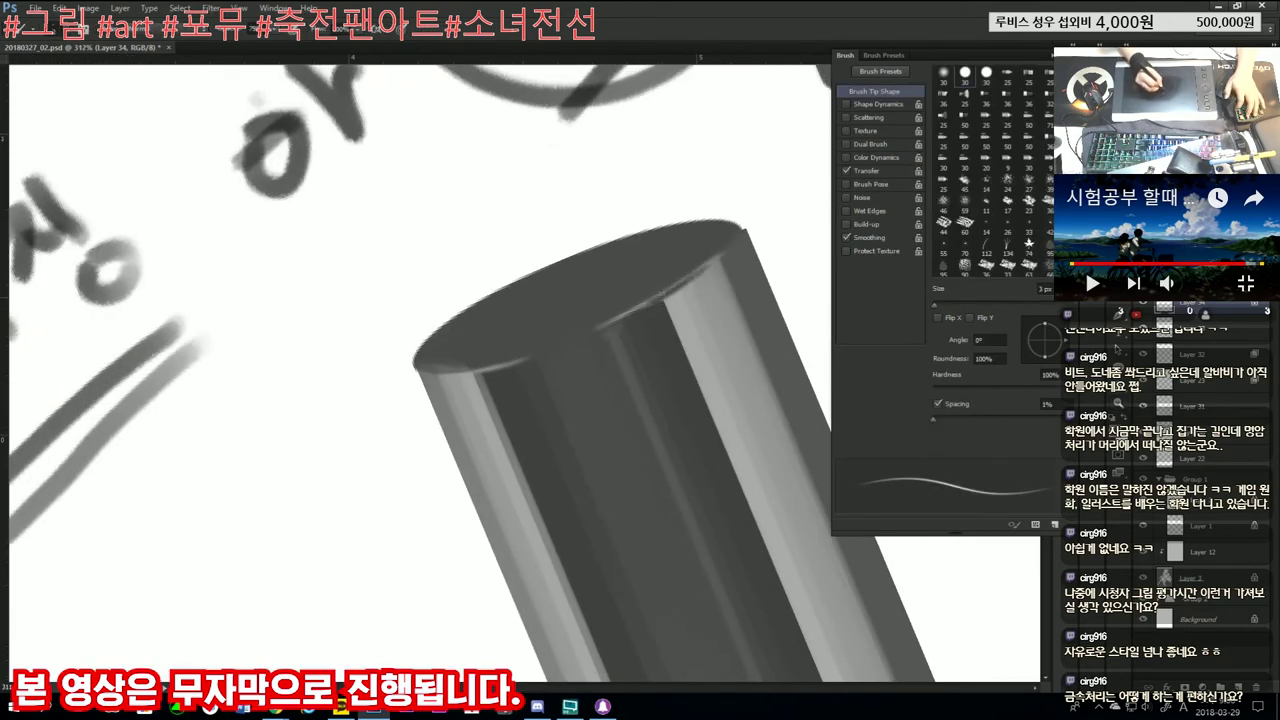
# Step: Zoom out to the whole drawing, level the view, and zoom back onto the cylinders
pyautogui.scroll(-8, 690, 245)
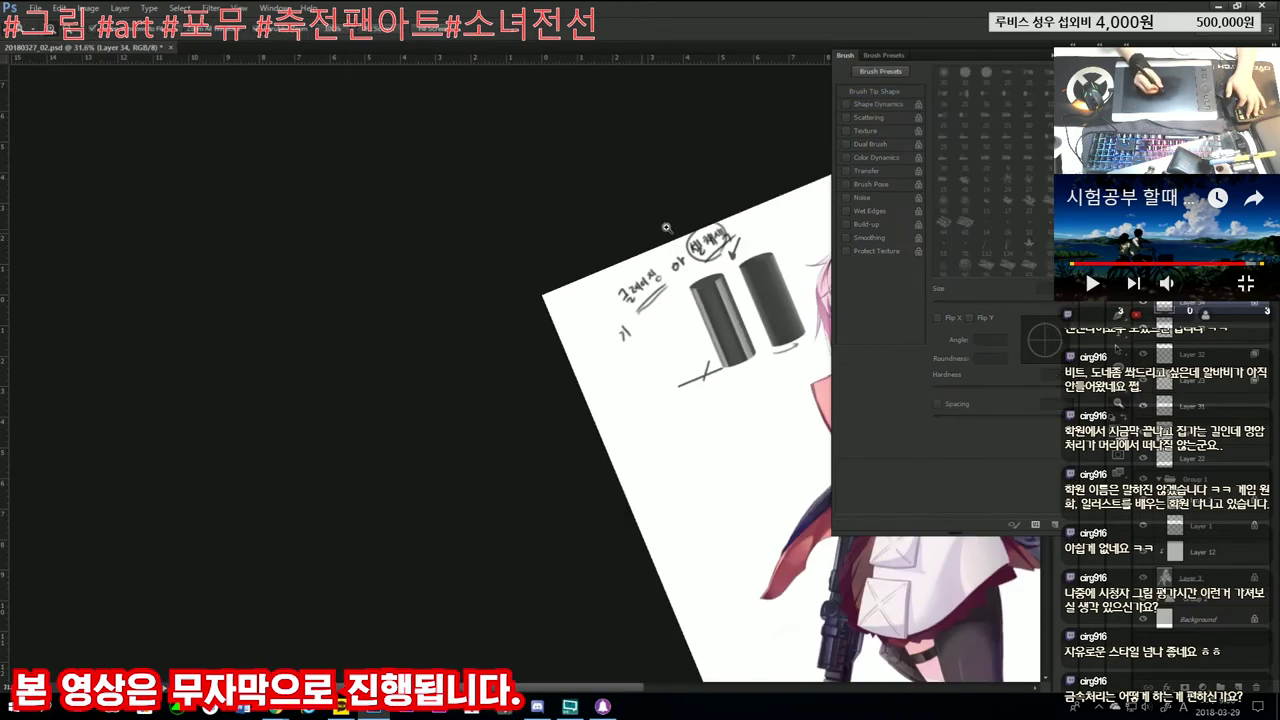
pyautogui.scroll(4, 733, 278)
pyautogui.scroll(5, 733, 278)
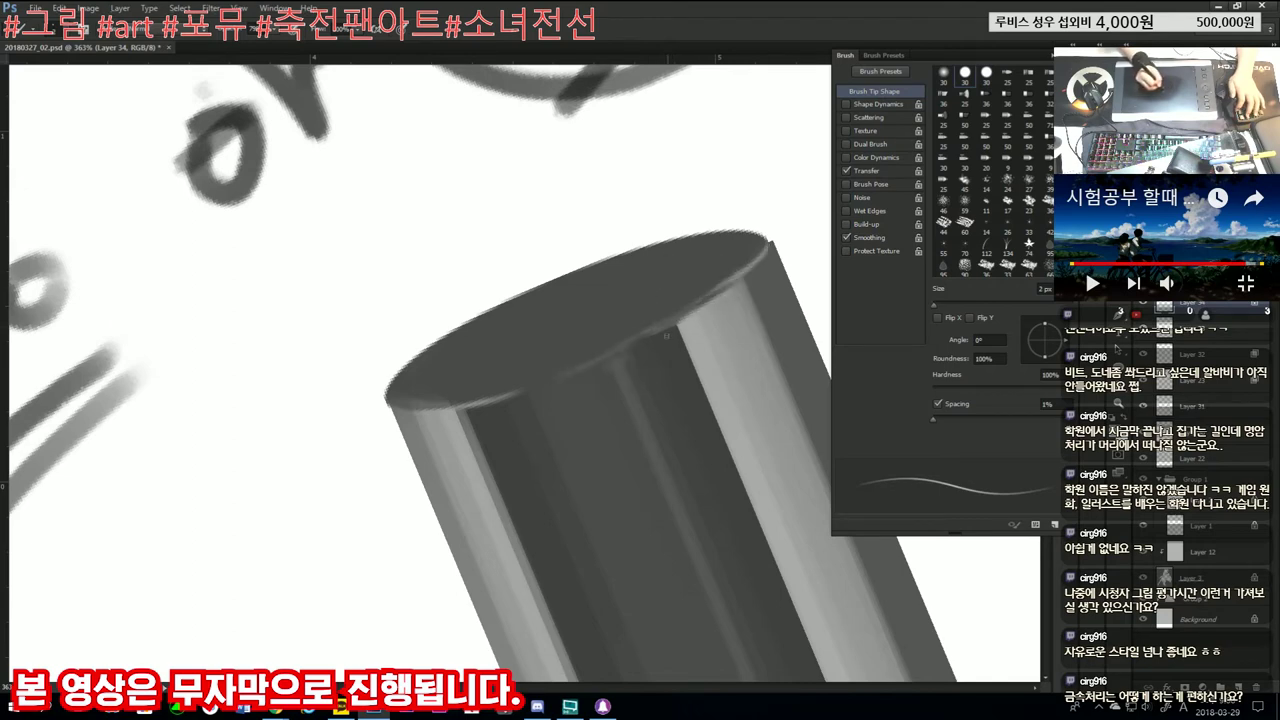
pyautogui.press('z')
pyautogui.keyDown('alt'); pyautogui.click(733, 350); pyautogui.keyUp('alt')
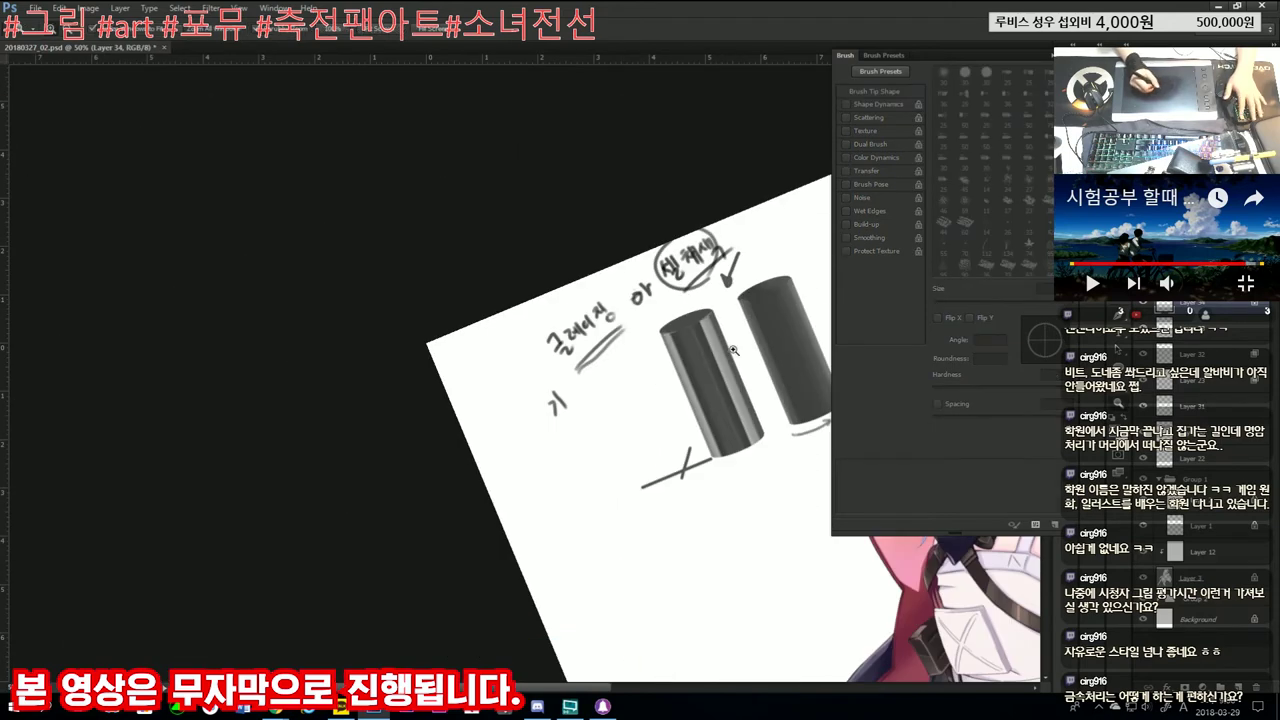
pyautogui.moveTo(733, 350); pyautogui.dragTo(680, 320)
pyautogui.scroll(5, 678, 313)
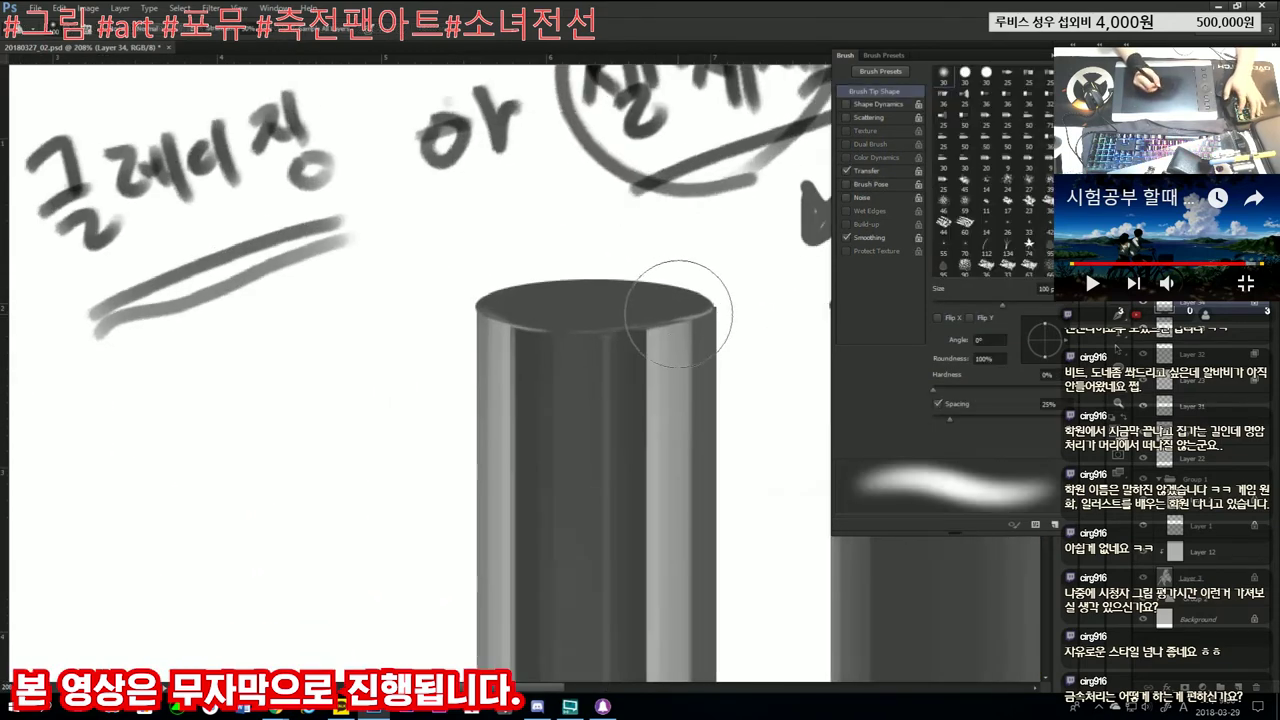
pyautogui.press('z')
pyautogui.scroll(-5, 703, 314)
pyautogui.scroll(3, 752, 380)
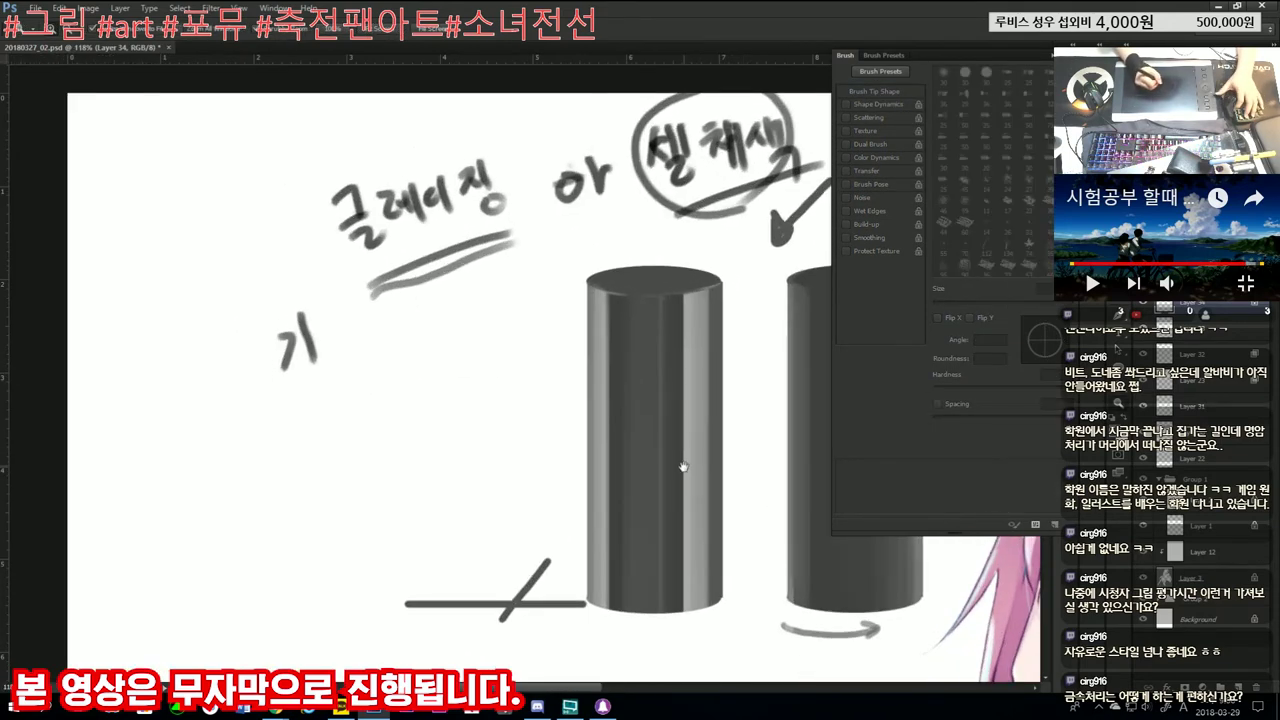
pyautogui.scroll(1, 600, 371)
pyautogui.scroll(1, 586, 289)
pyautogui.scroll(2, 620, 231)
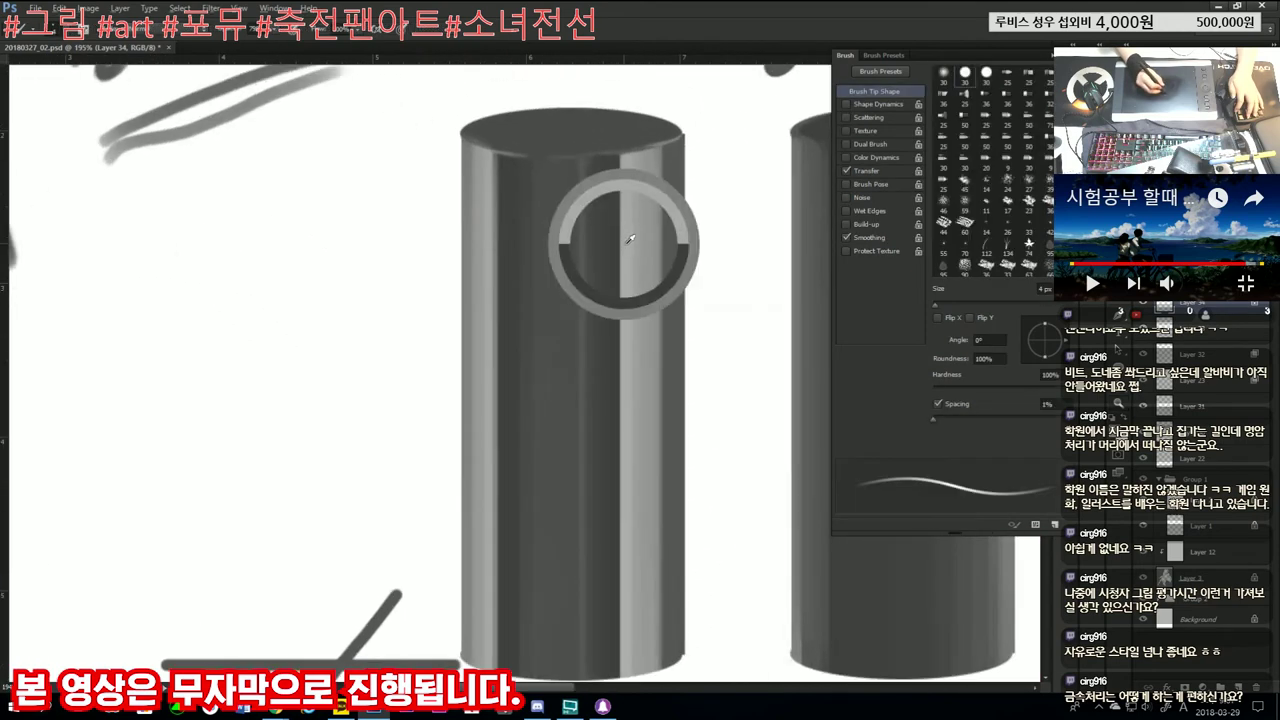
pyautogui.scroll(-5, 630, 238)
pyautogui.scroll(4, 638, 313)
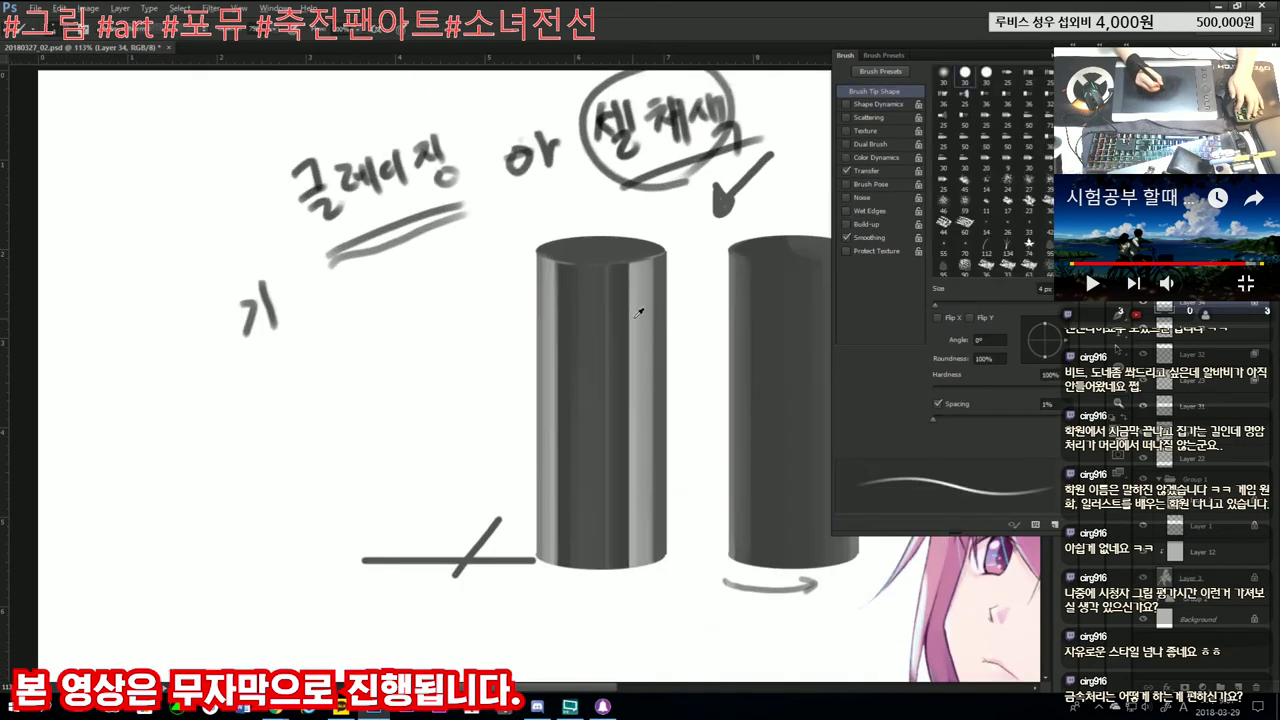
# Step: With a 30 px brush, paint a light vertical highlight and undo the blurred dark patch
pyautogui.press(']')
pyautogui.press(']')
pyautogui.press(']')
pyautogui.press(']')
pyautogui.press(']')
pyautogui.press(']')
pyautogui.press(']')
pyautogui.press(']')
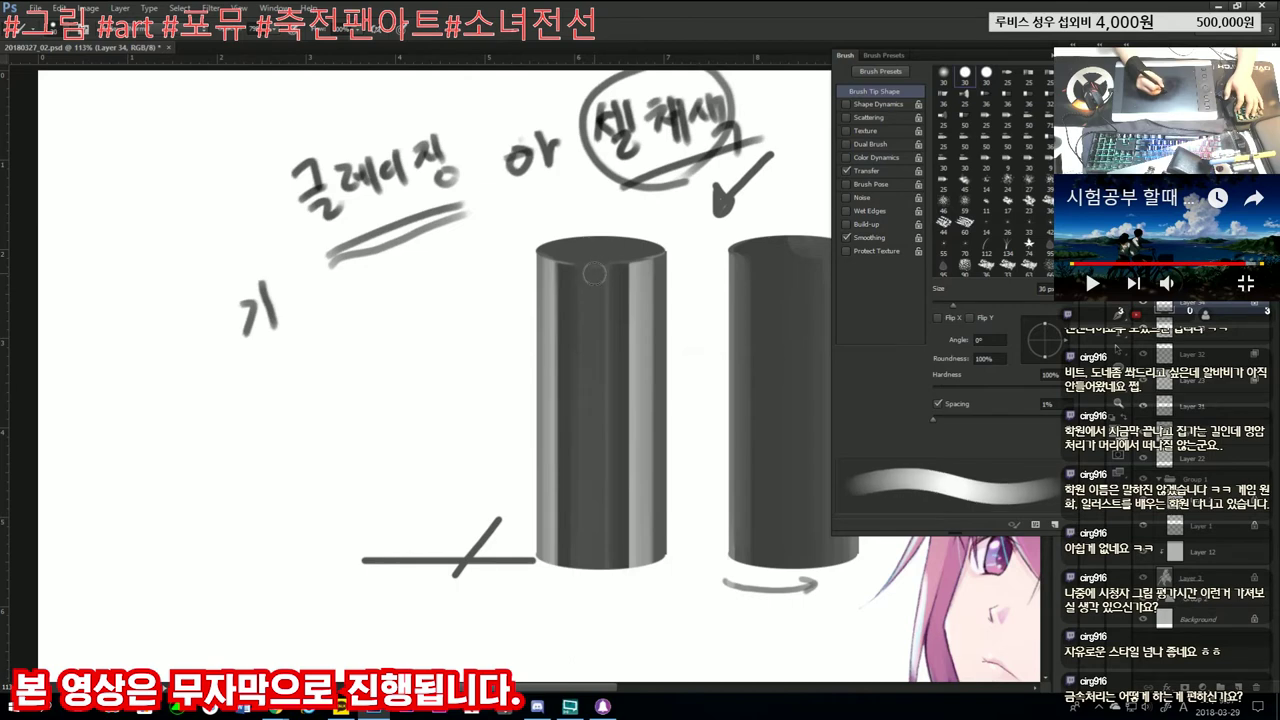
pyautogui.moveTo(594, 273); pyautogui.dragTo(594, 565)
pyautogui.hotkey('ctrl', 'z')
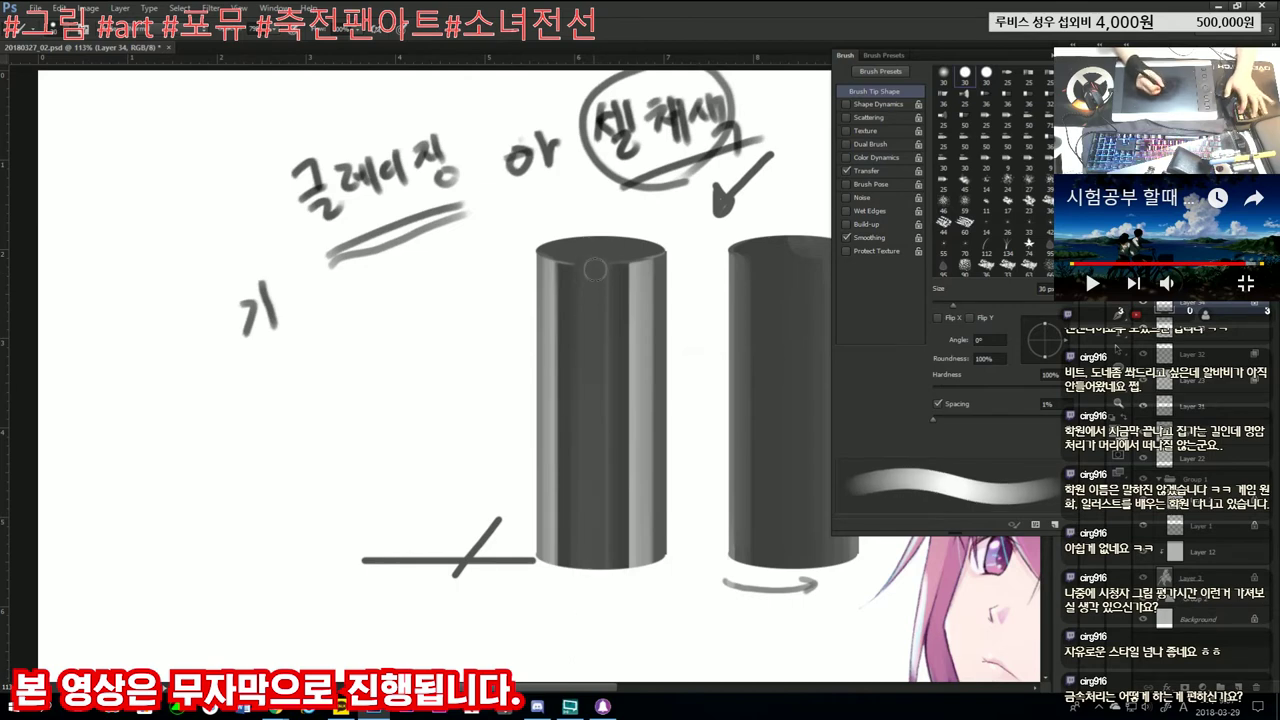
pyautogui.moveTo(594, 270); pyautogui.dragTo(594, 536)
pyautogui.hotkey('ctrl', 'z')
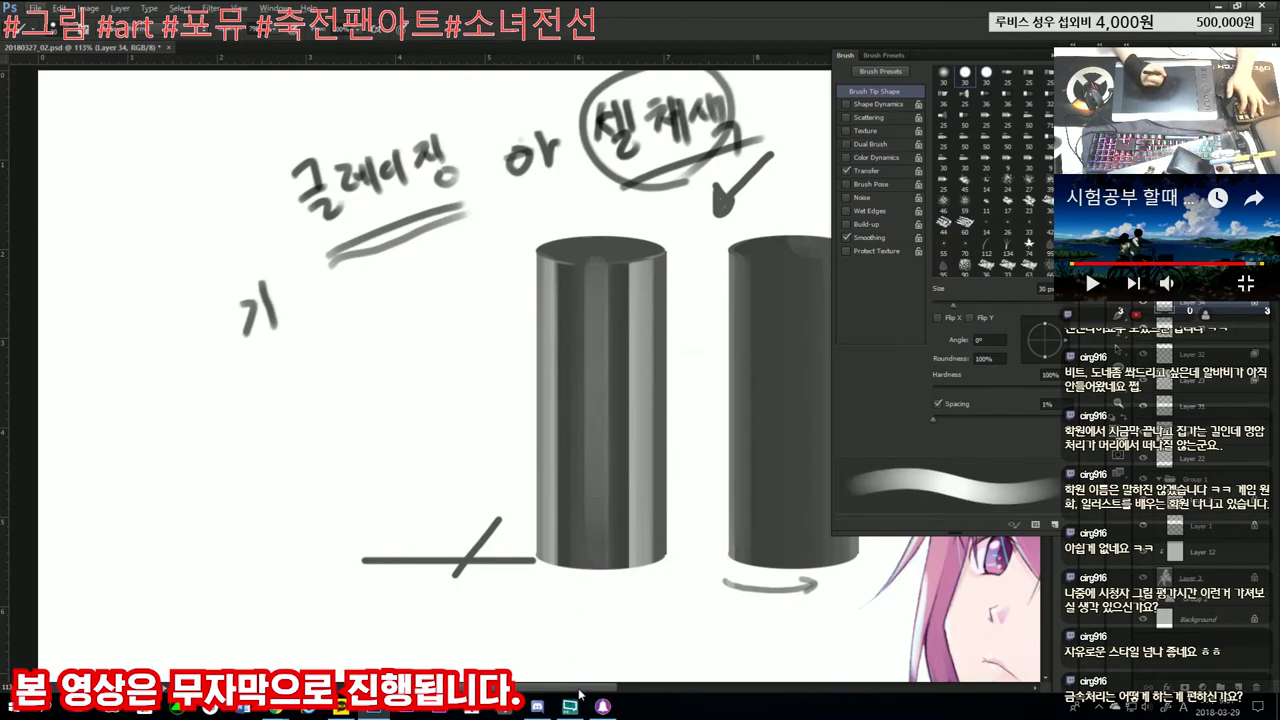
pyautogui.scroll(-5, 590, 333)
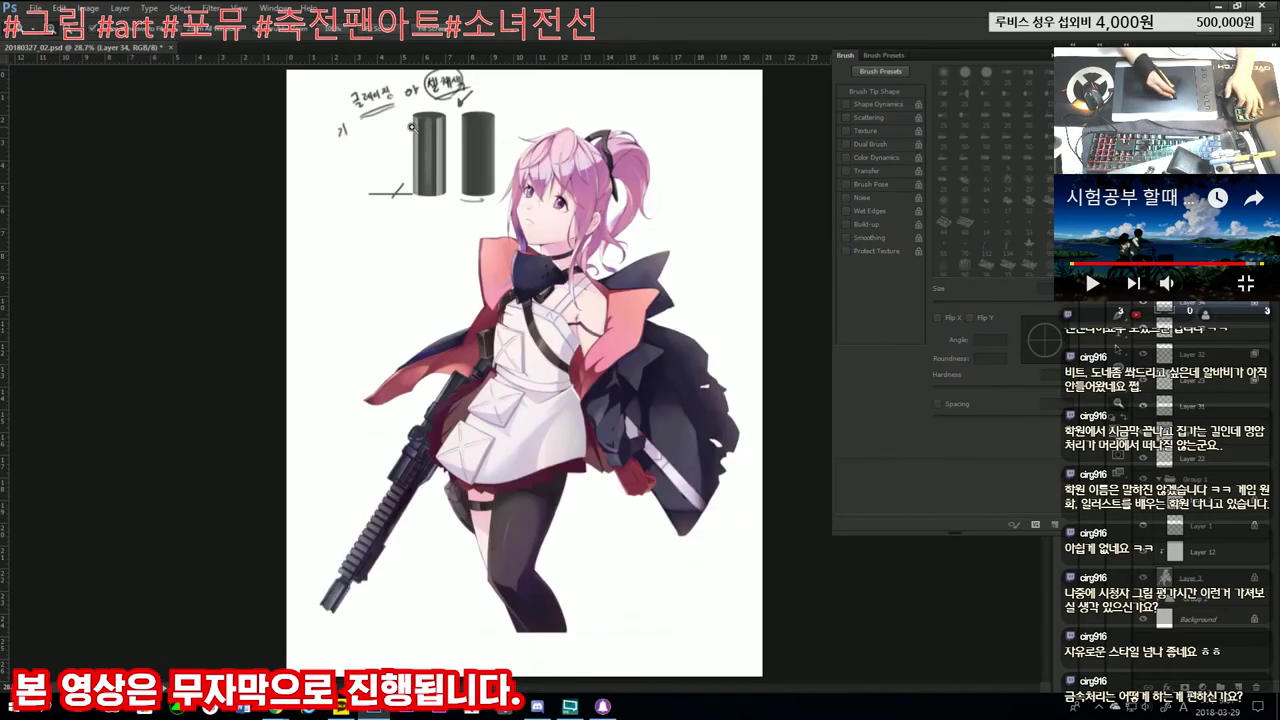
pyautogui.scroll(5, 503, 103)
pyautogui.moveTo(522, 199); pyautogui.dragTo(509, 374)
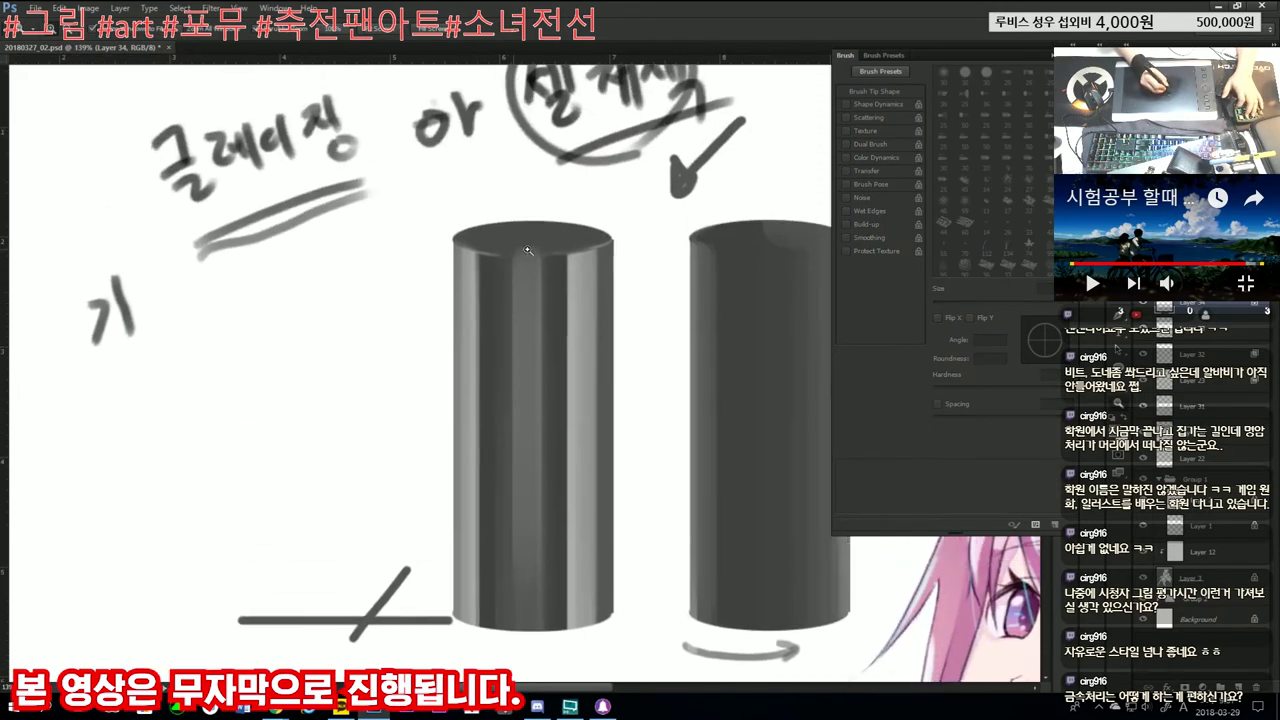
pyautogui.scroll(2, 522, 233)
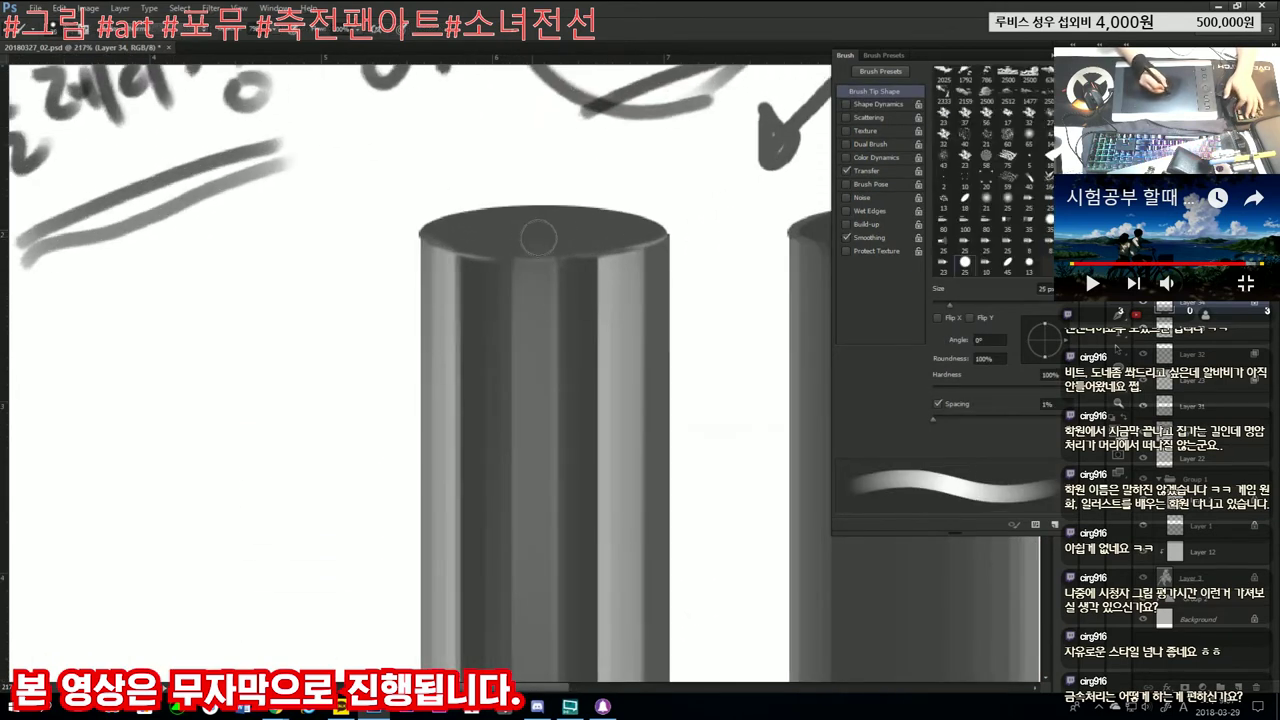
pyautogui.scroll(-5, 545, 240)
pyautogui.scroll(4, 613, 255)
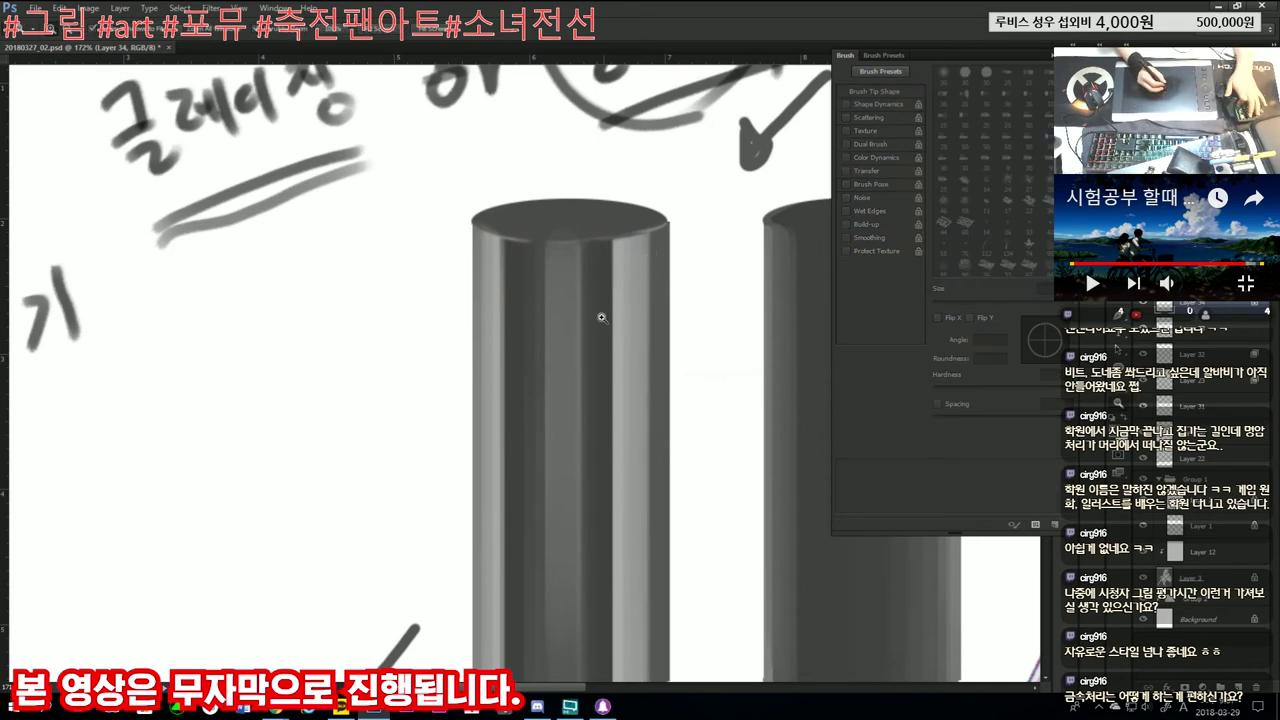
pyautogui.scroll(-4, 553, 281)
pyautogui.scroll(1, 640, 274)
pyautogui.scroll(2, 610, 241)
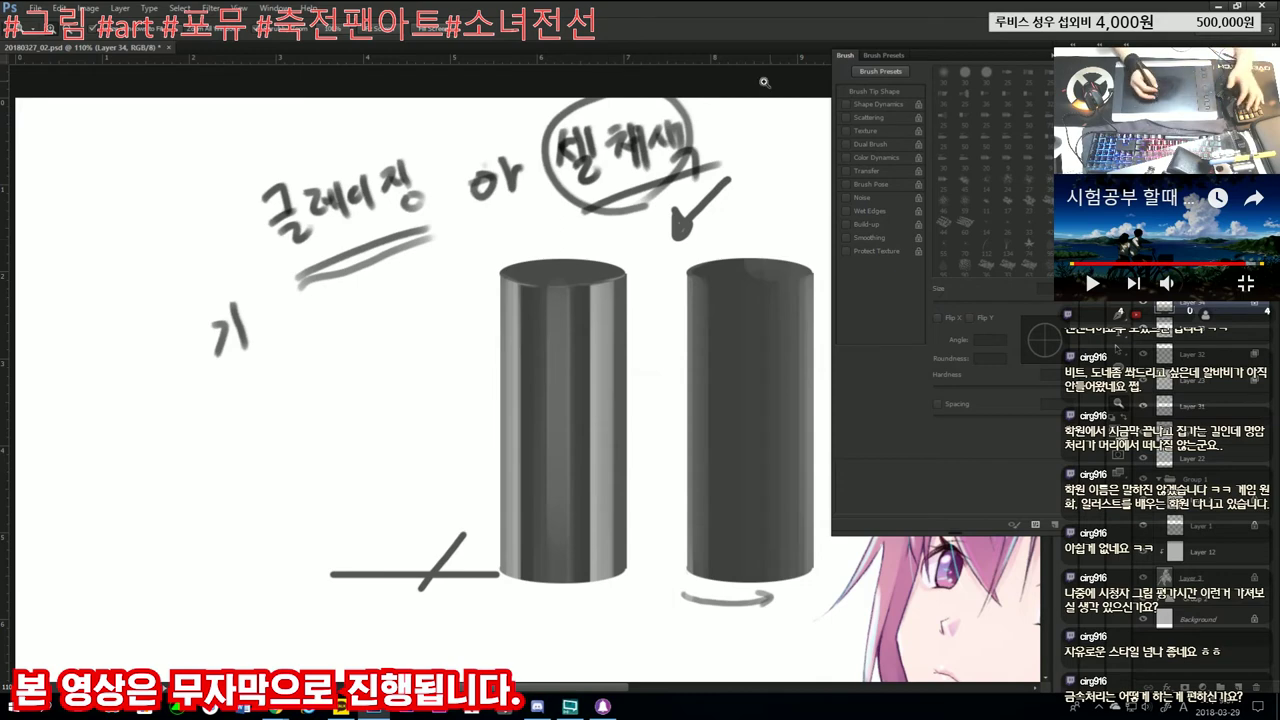
# Step: Set the brush to 40 px, toggle the cylinders layer visibility, and create Layer 35
pyautogui.moveTo(610, 240)
pyautogui.mouseDown()
pyautogui.moveTo(500, 238)
pyautogui.moveTo(610, 240)
pyautogui.mouseUp()
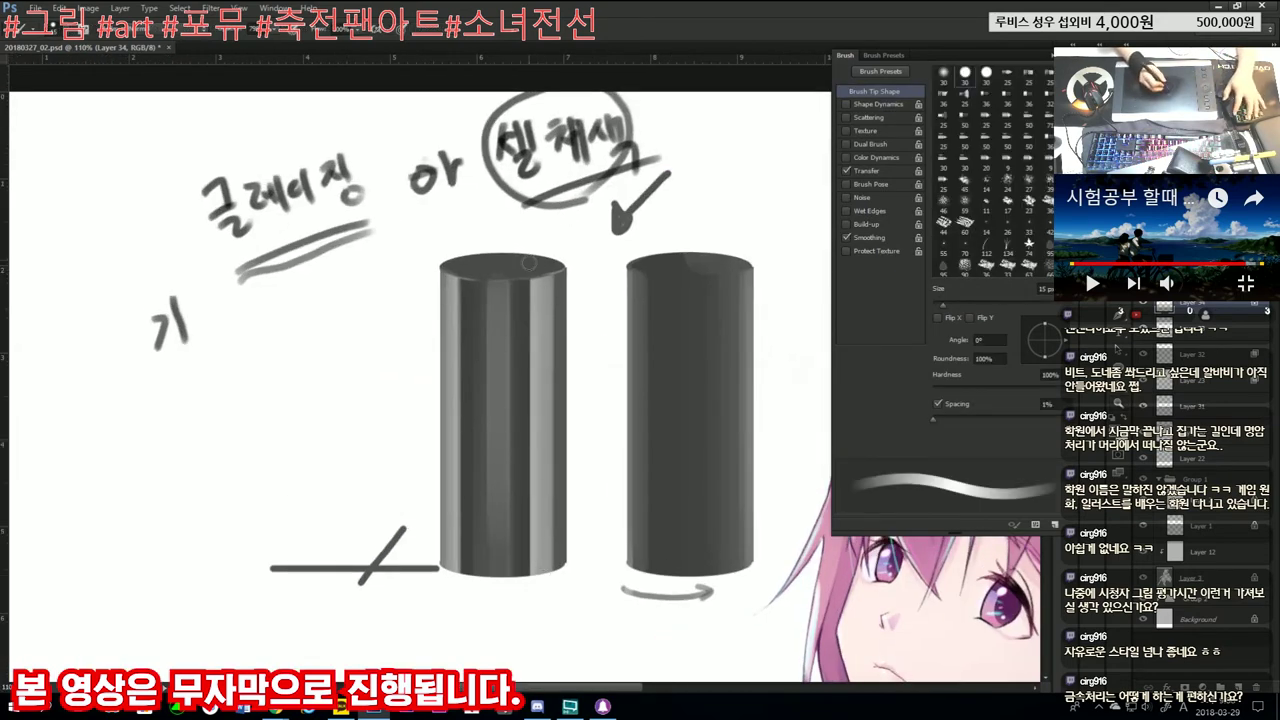
pyautogui.press(']')
pyautogui.press(']')
pyautogui.press(']')
pyautogui.press(']')
pyautogui.press(']')
pyautogui.click(1142, 305)
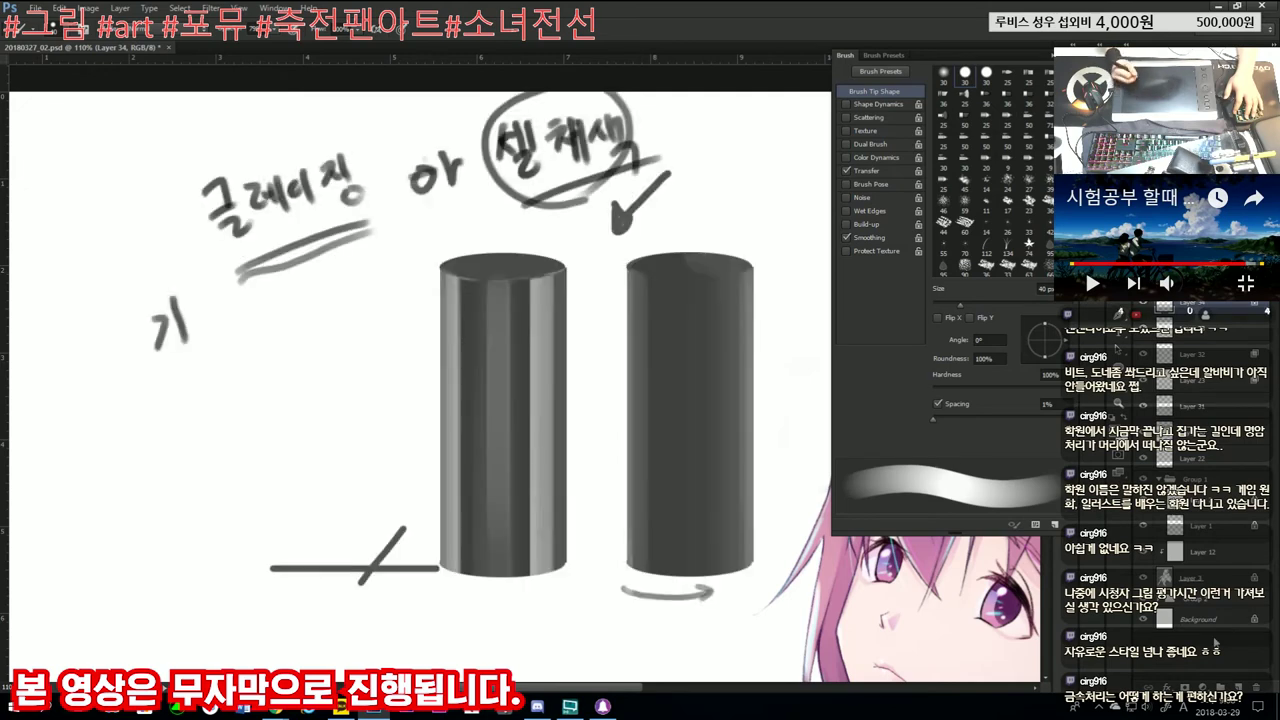
pyautogui.hotkey('ctrl', 'alt', 'shift', 'n')
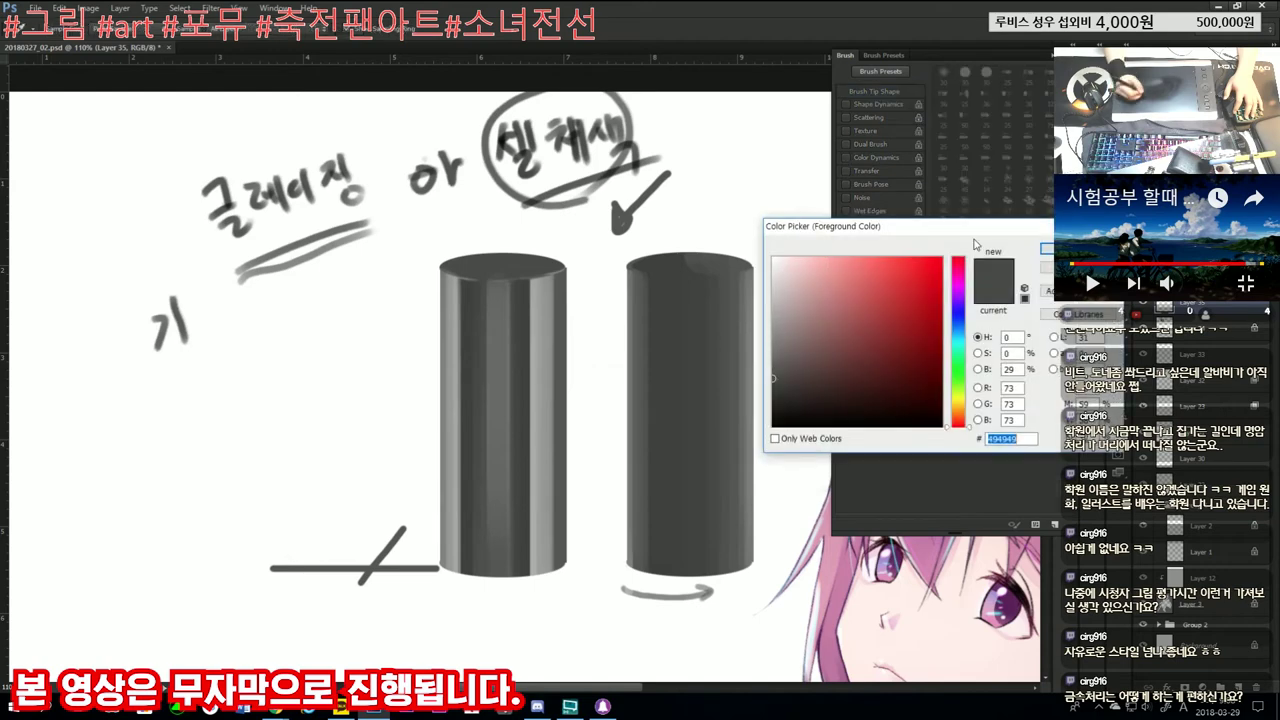
# Step: Pick a muted blue-grey foreground colour, 586370 (about H 212, S 22%, B 44%)
pyautogui.click(958, 400)
pyautogui.moveTo(962, 402); pyautogui.dragTo(962, 342)
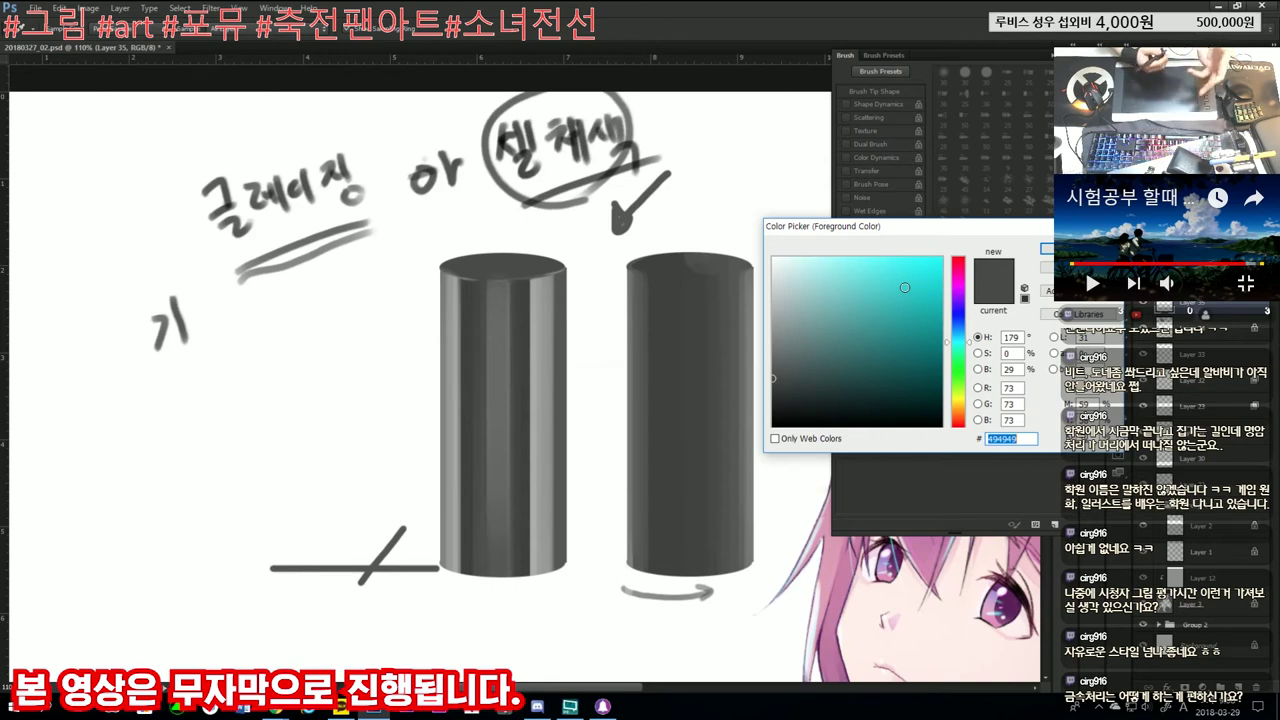
pyautogui.moveTo(963, 341); pyautogui.dragTo(963, 328)
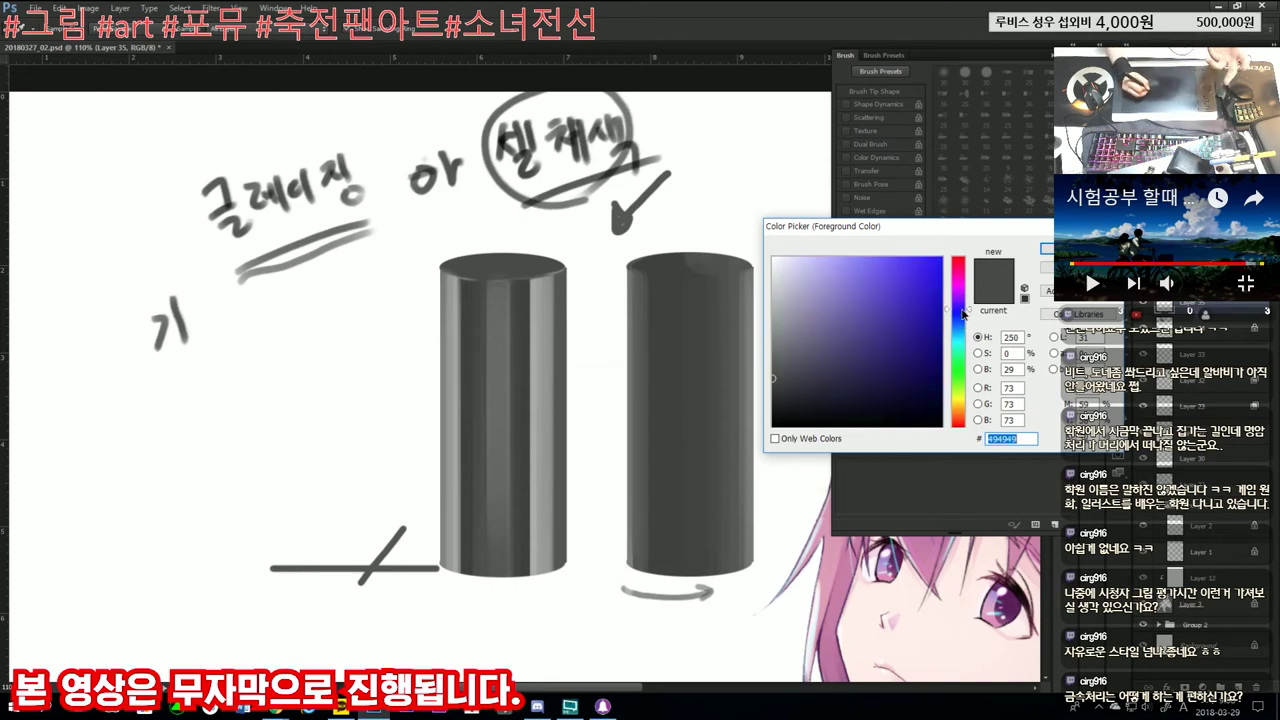
pyautogui.moveTo(788, 364)
pyautogui.mouseDown()
pyautogui.moveTo(802, 343)
pyautogui.moveTo(808, 353)
pyautogui.mouseUp()
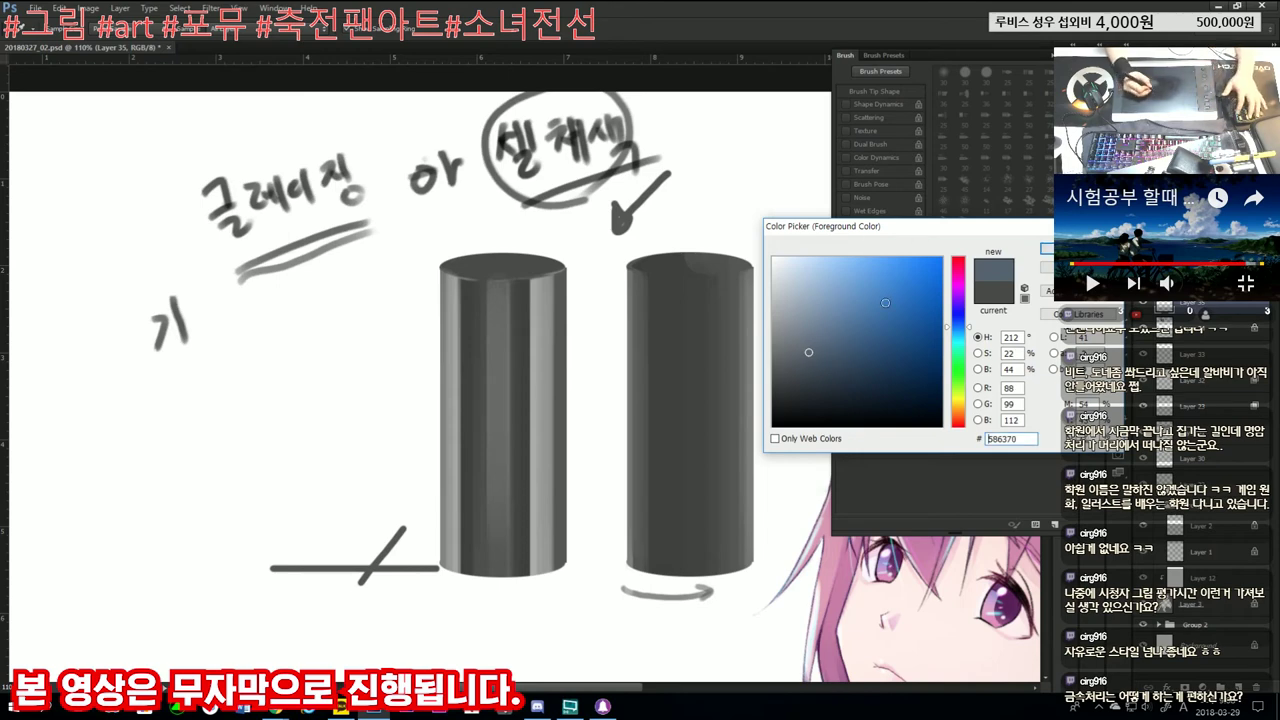
# Step: Confirm the blue-grey colour and wash the left cylinder with it on Layer 35
pyautogui.press('Return')
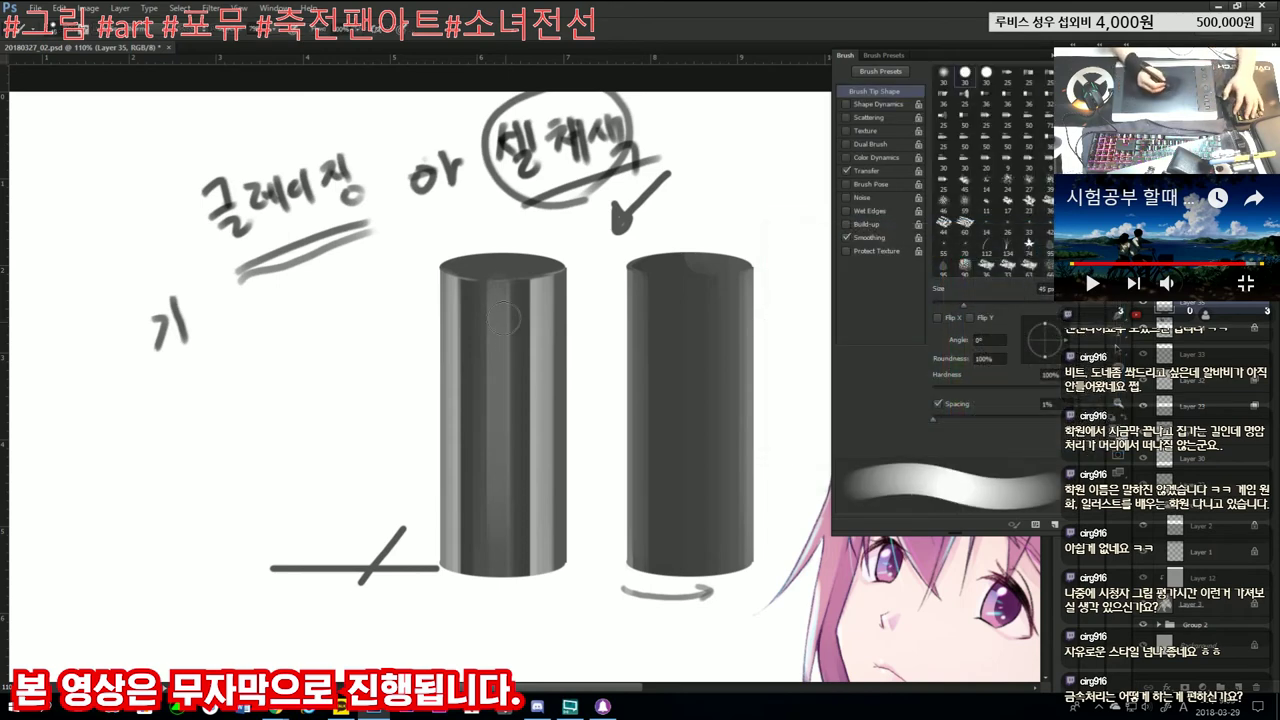
pyautogui.moveTo(528, 378)
pyautogui.mouseDown()
pyautogui.moveTo(556, 258)
pyautogui.moveTo(533, 302)
pyautogui.moveTo(538, 261)
pyautogui.mouseUp()
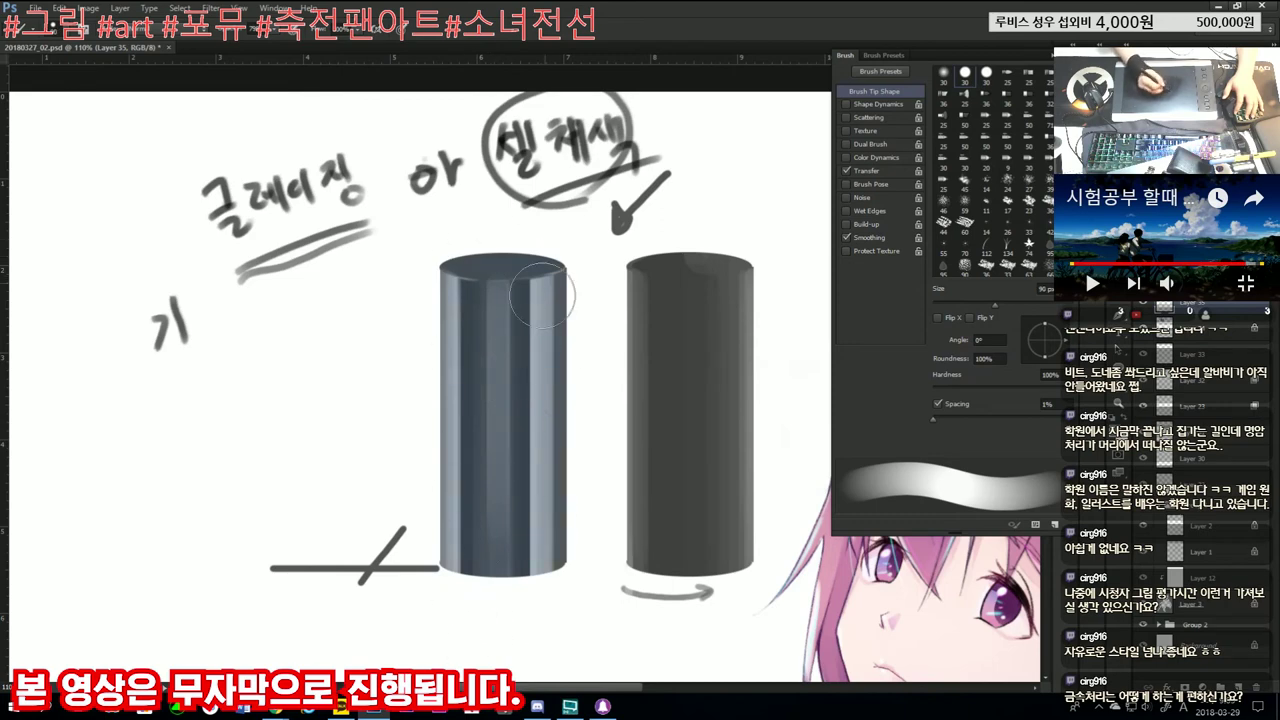
pyautogui.keyDown('ctrl'); pyautogui.click(580, 326); pyautogui.keyUp('ctrl')
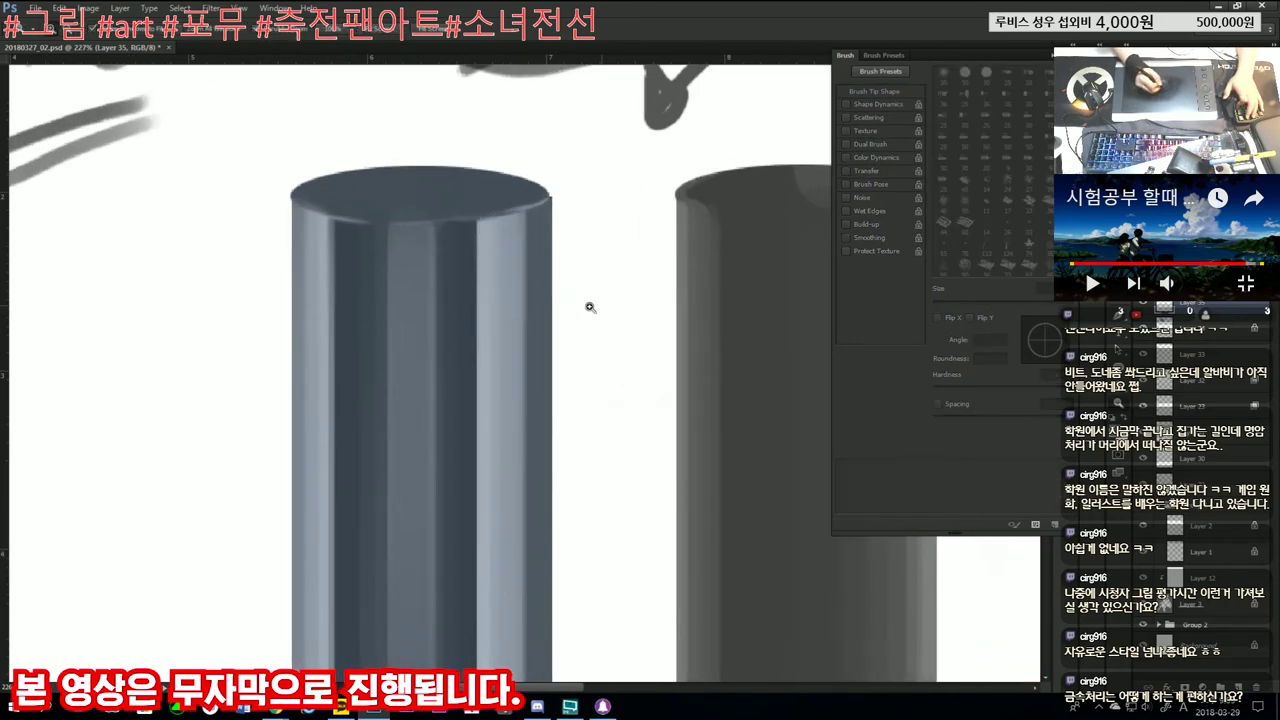
pyautogui.scroll(-3, 586, 306)
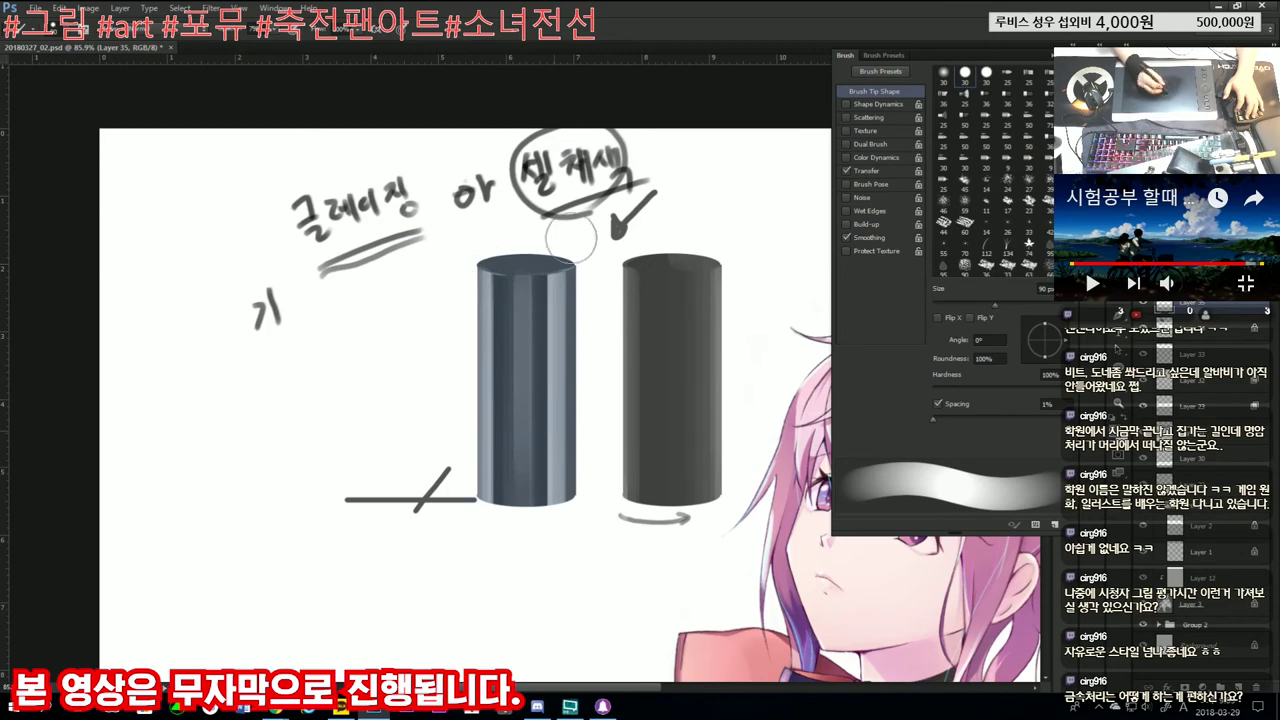
pyautogui.press('alt')
pyautogui.scroll(2, 525, 451)
pyautogui.scroll(-4, 519, 343)
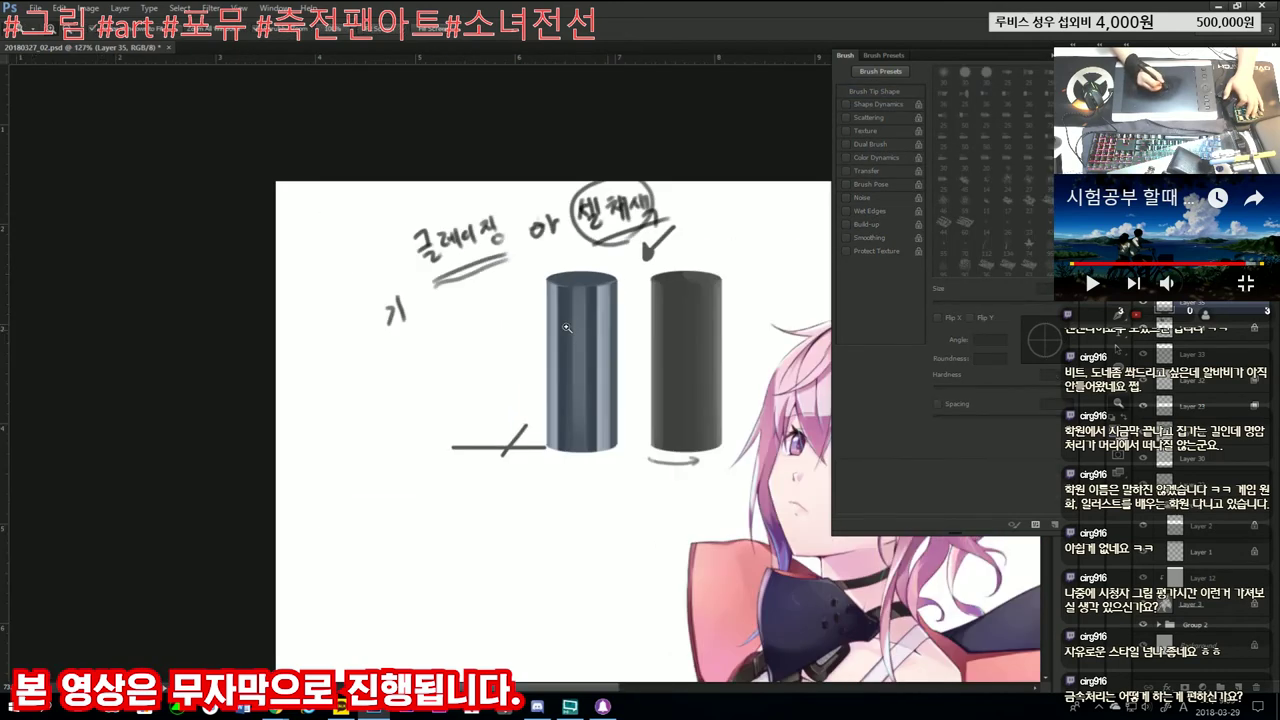
pyautogui.scroll(2, 519, 343)
pyautogui.scroll(1, 519, 343)
# Step: Hide the blue-grey wash, select Layer 34, and lasso around the left cylinder
pyautogui.click(1145, 310)
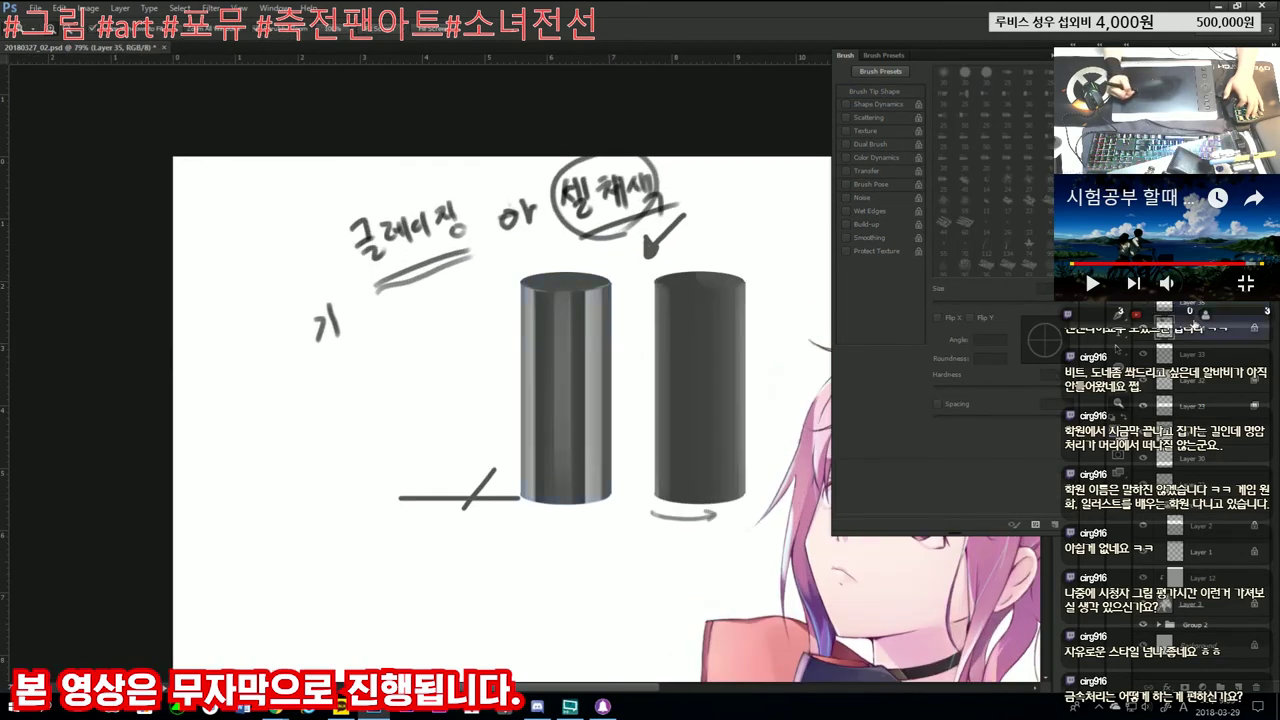
pyautogui.click(1143, 338)
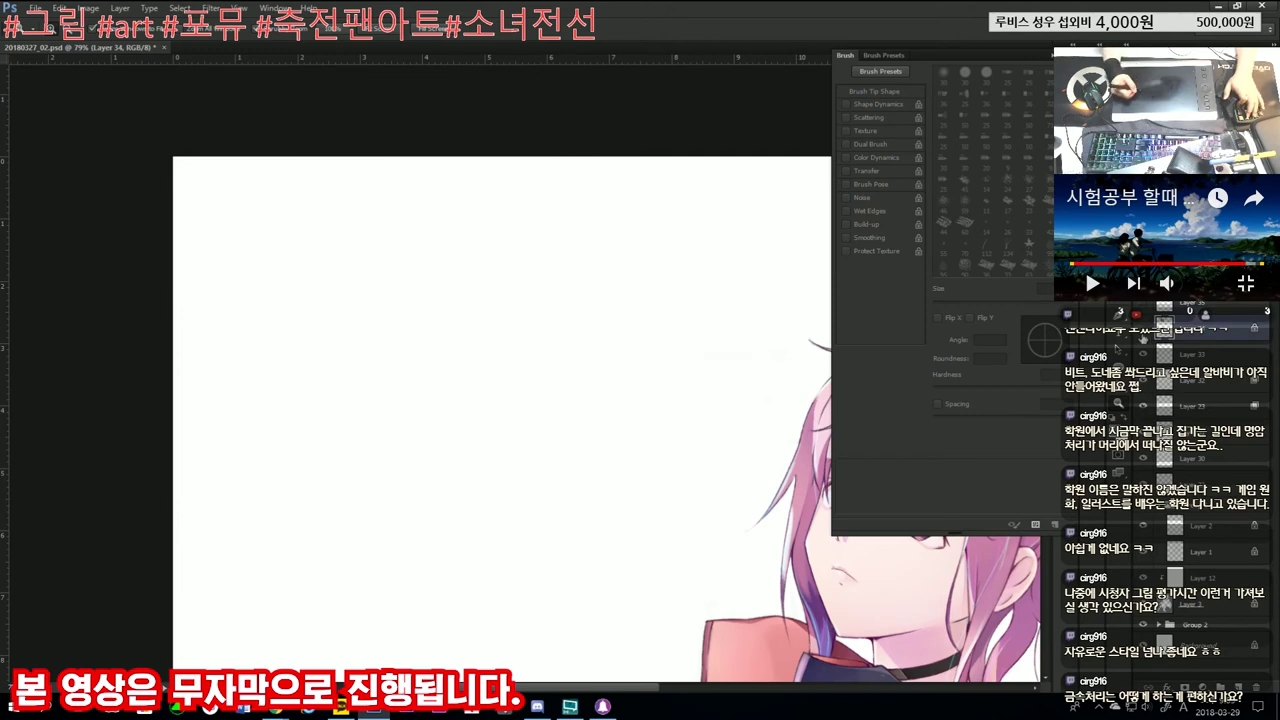
pyautogui.scroll(2, 582, 348)
pyautogui.moveTo(630, 382)
pyautogui.mouseDown()
pyautogui.moveTo(620, 545)
pyautogui.moveTo(482, 560)
pyautogui.moveTo(519, 238)
pyautogui.mouseUp()
pyautogui.moveTo(637, 297); pyautogui.dragTo(634, 305)
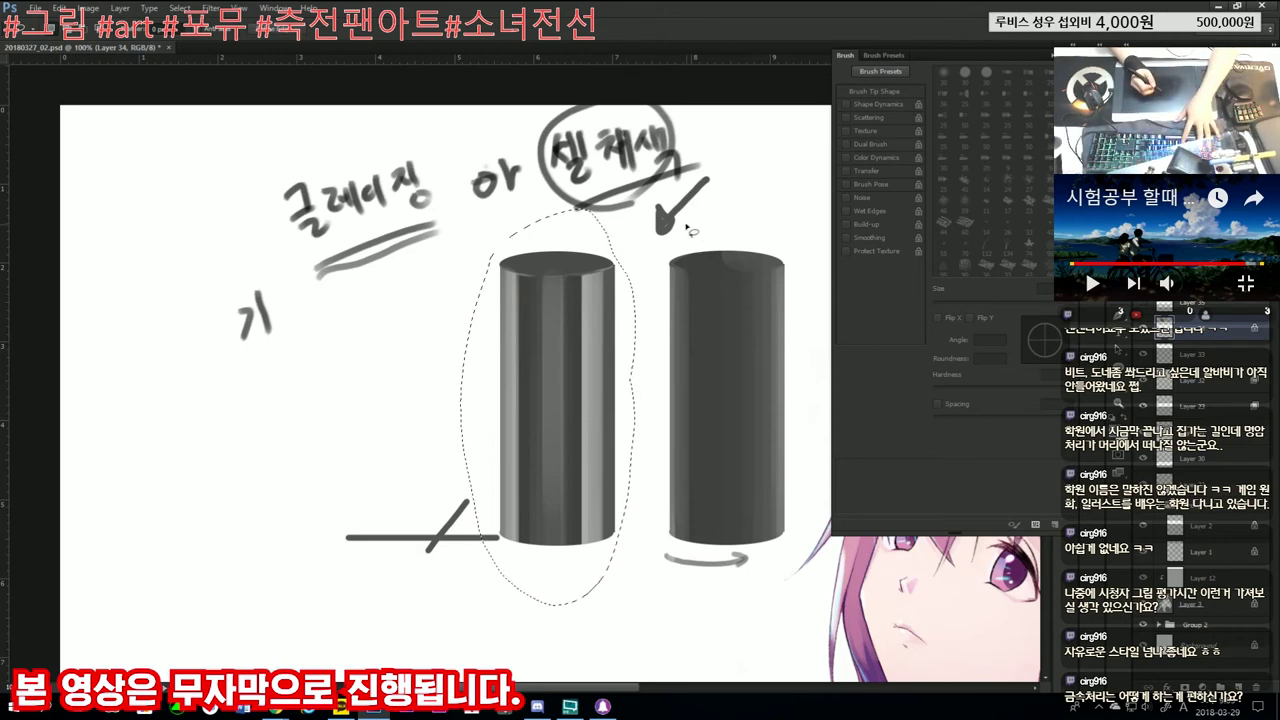
# Step: In Color Balance (Ctrl+B), shift the left cylinder's midtones toward cyan and blue
pyautogui.hotkey('ctrl', 'b')
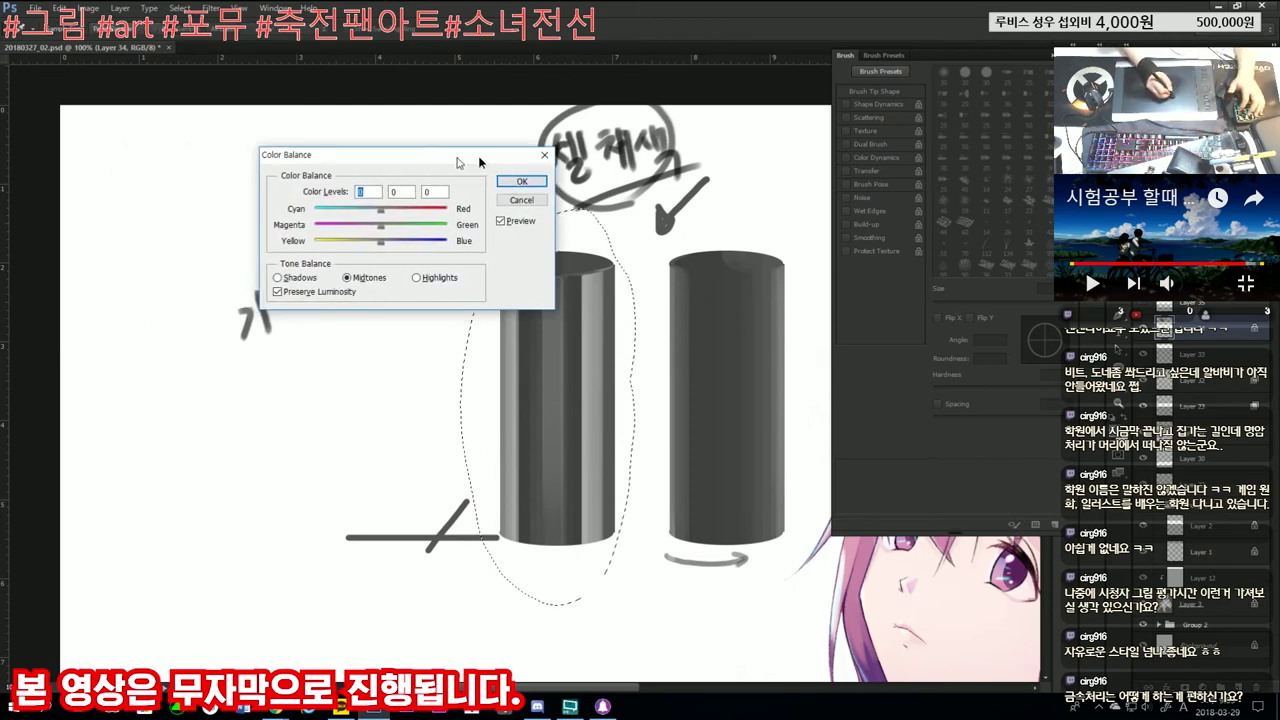
pyautogui.moveTo(320, 166); pyautogui.dragTo(872, 187)
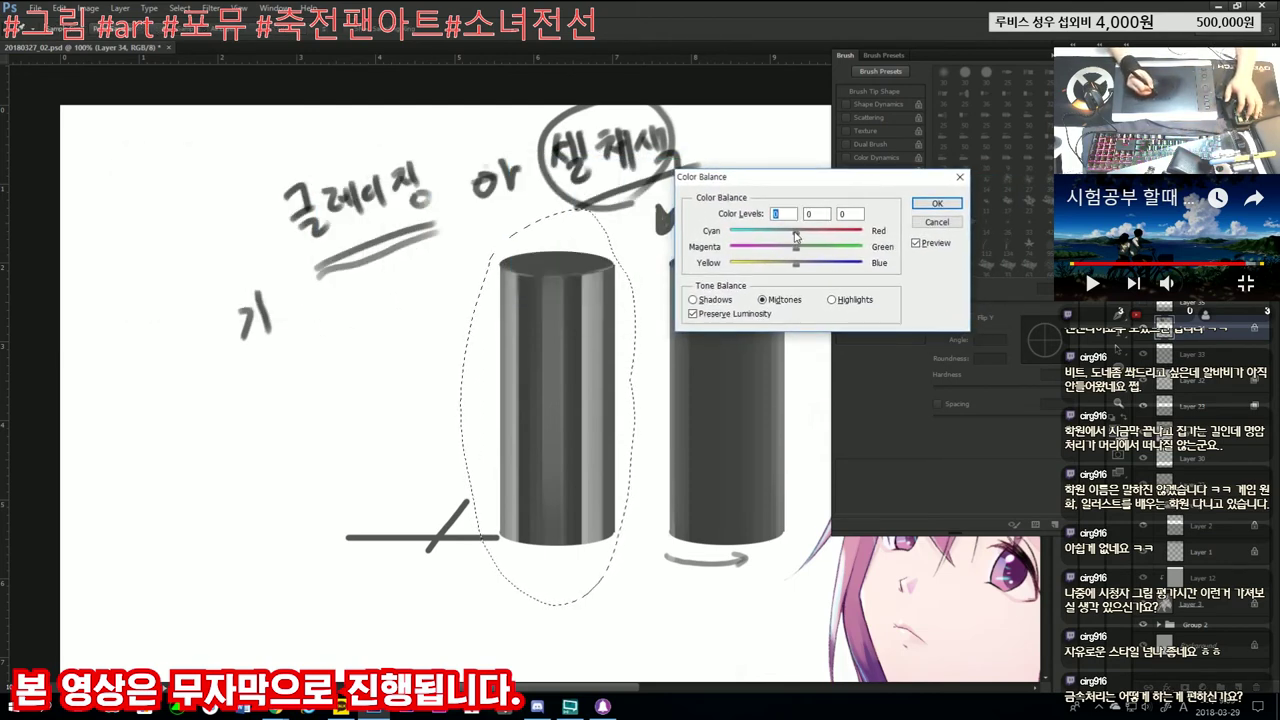
pyautogui.moveTo(795, 231); pyautogui.dragTo(768, 231)
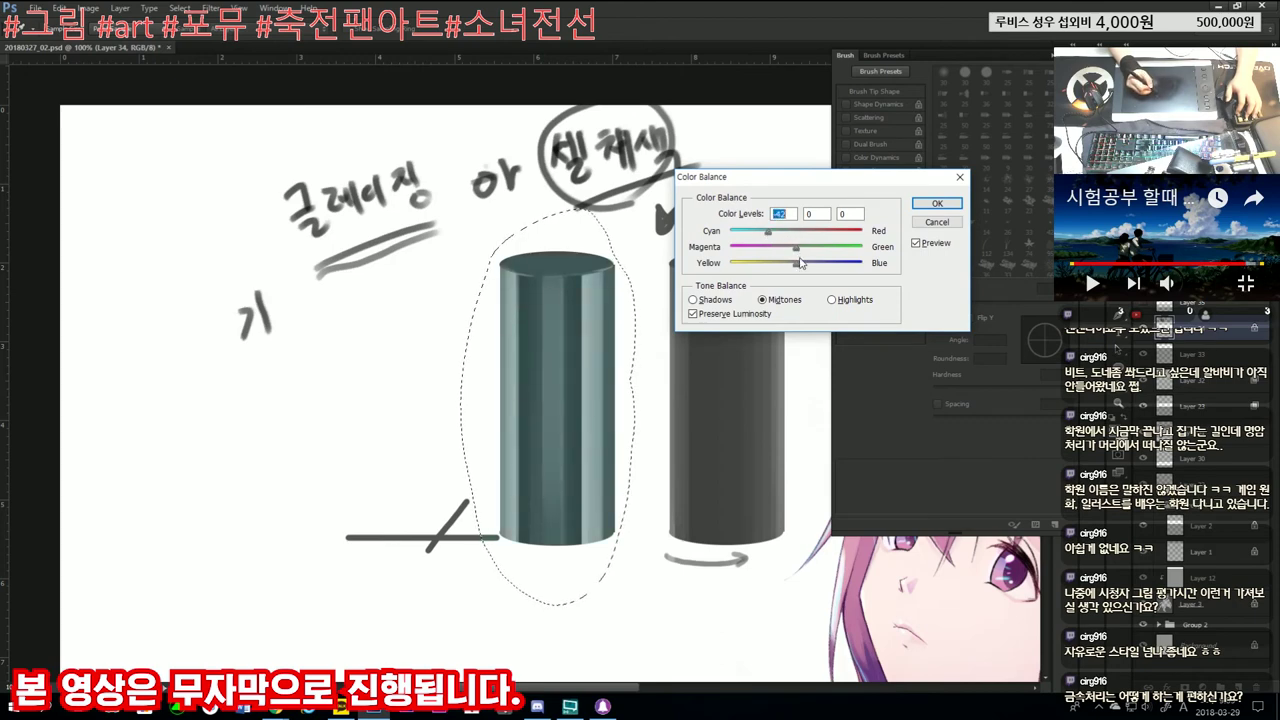
pyautogui.moveTo(816, 263); pyautogui.dragTo(781, 237)
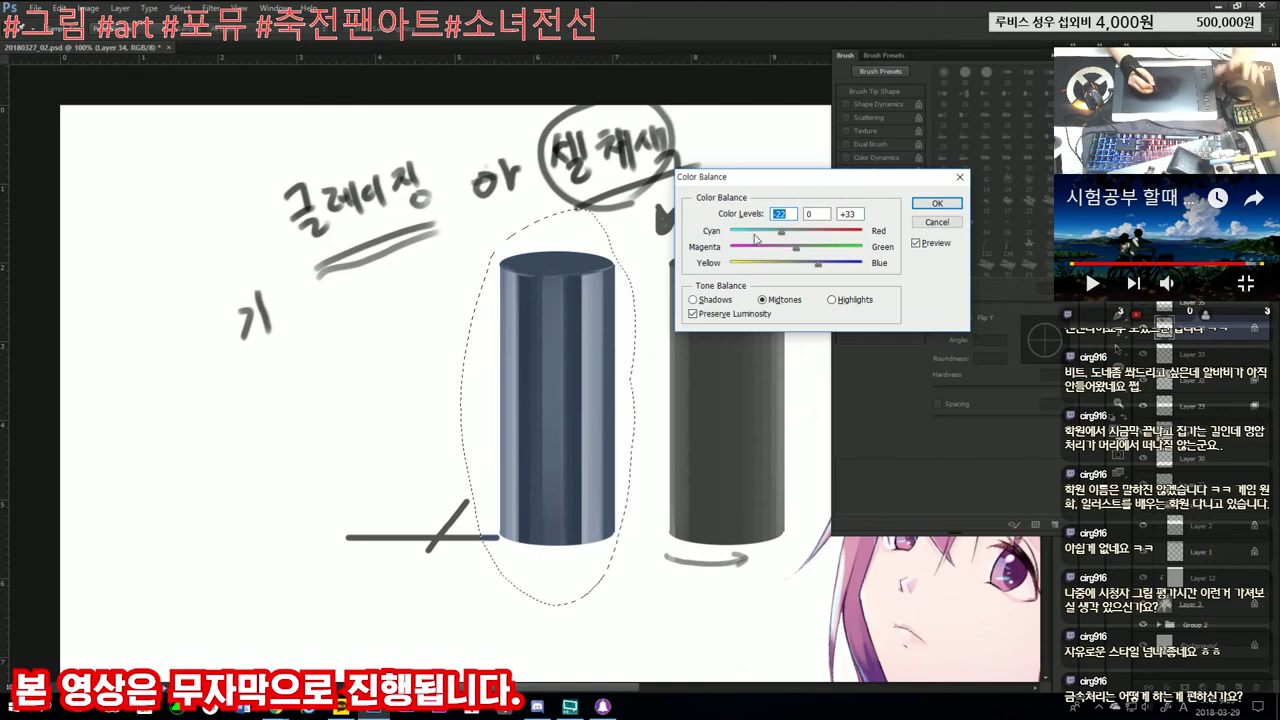
# Step: Set shadows +10 toward red and highlights -19 toward yellow, then apply
pyautogui.click(721, 300)
pyautogui.moveTo(797, 234); pyautogui.dragTo(802, 231)
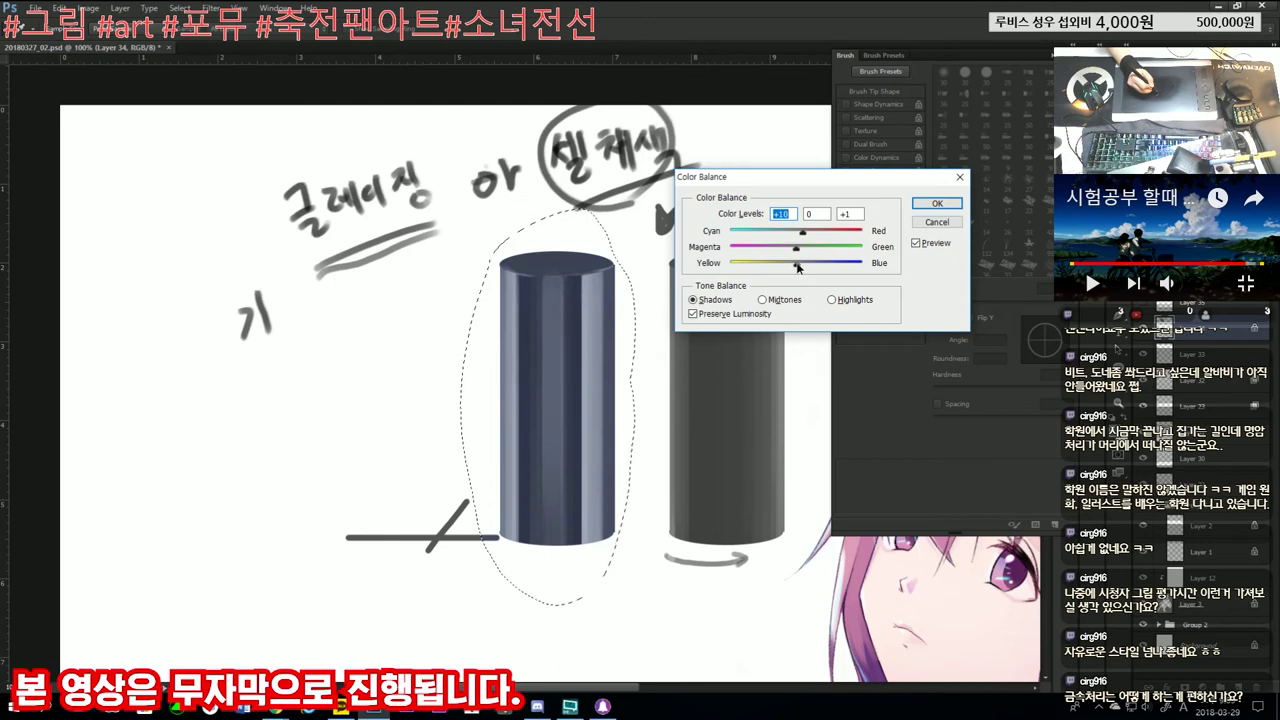
pyautogui.click(797, 266)
pyautogui.click(831, 300)
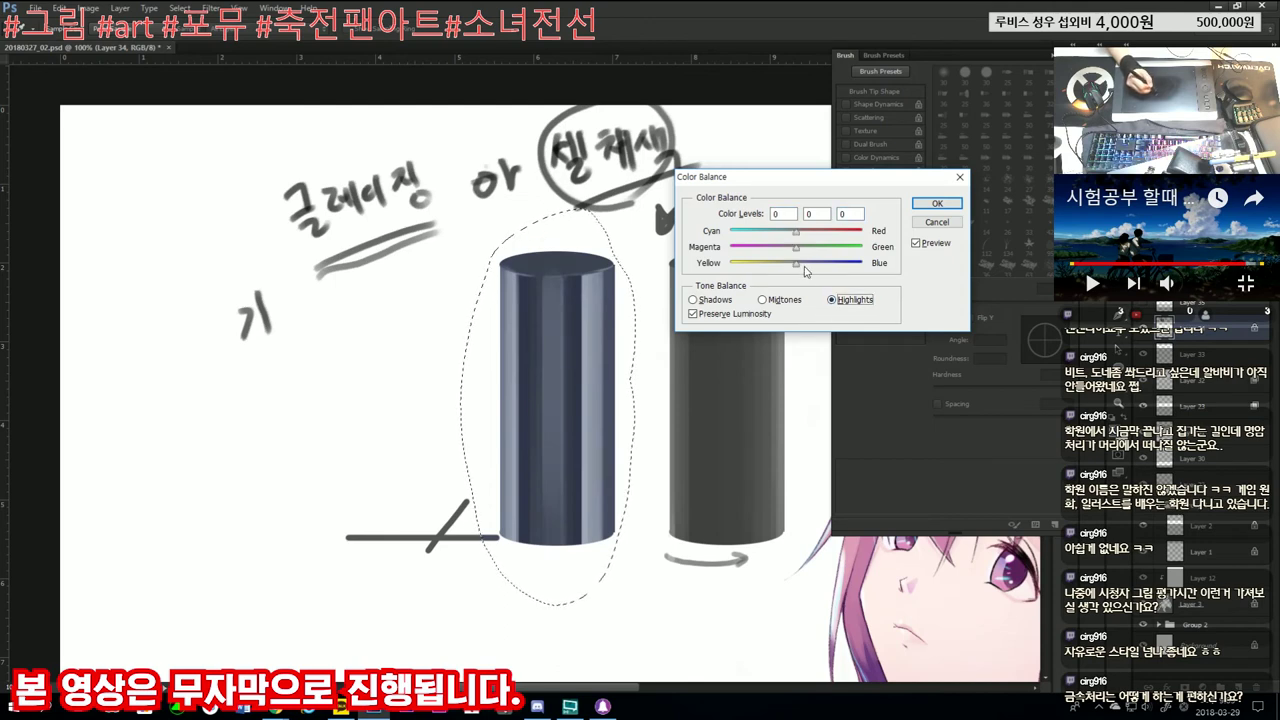
pyautogui.moveTo(797, 266); pyautogui.dragTo(782, 265)
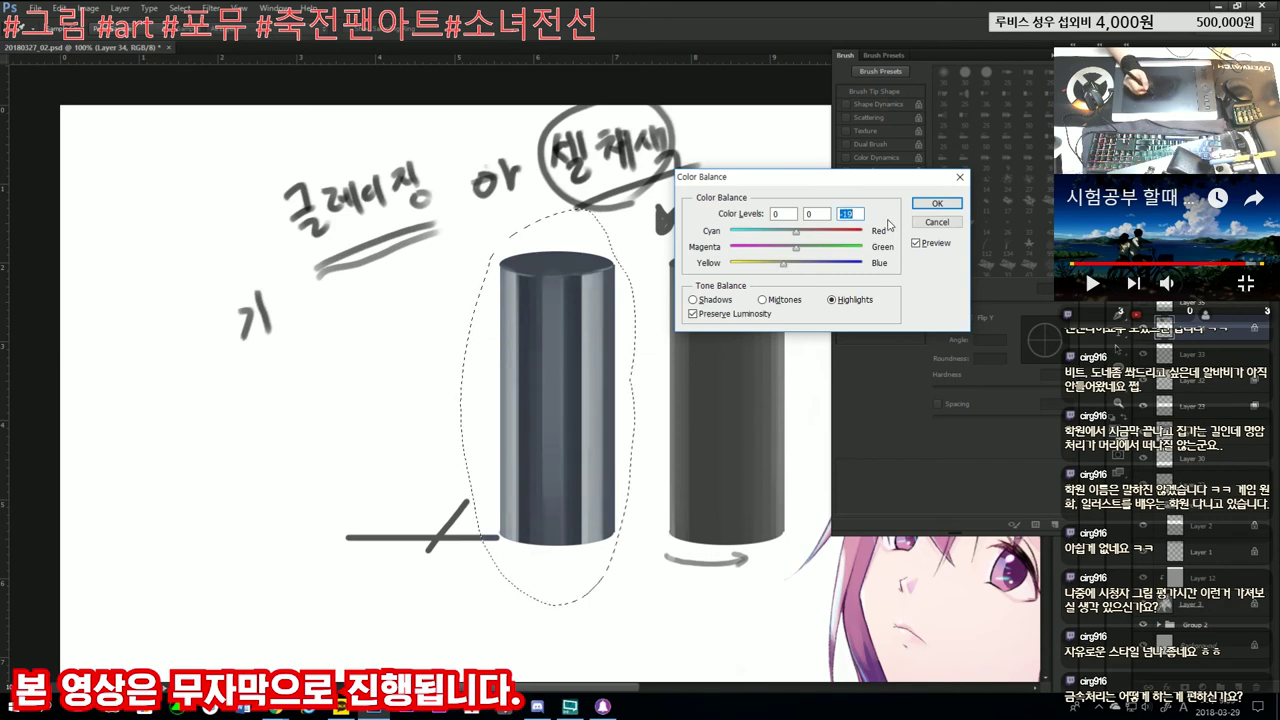
pyautogui.click(937, 203)
pyautogui.hotkey('ctrl', 'd')
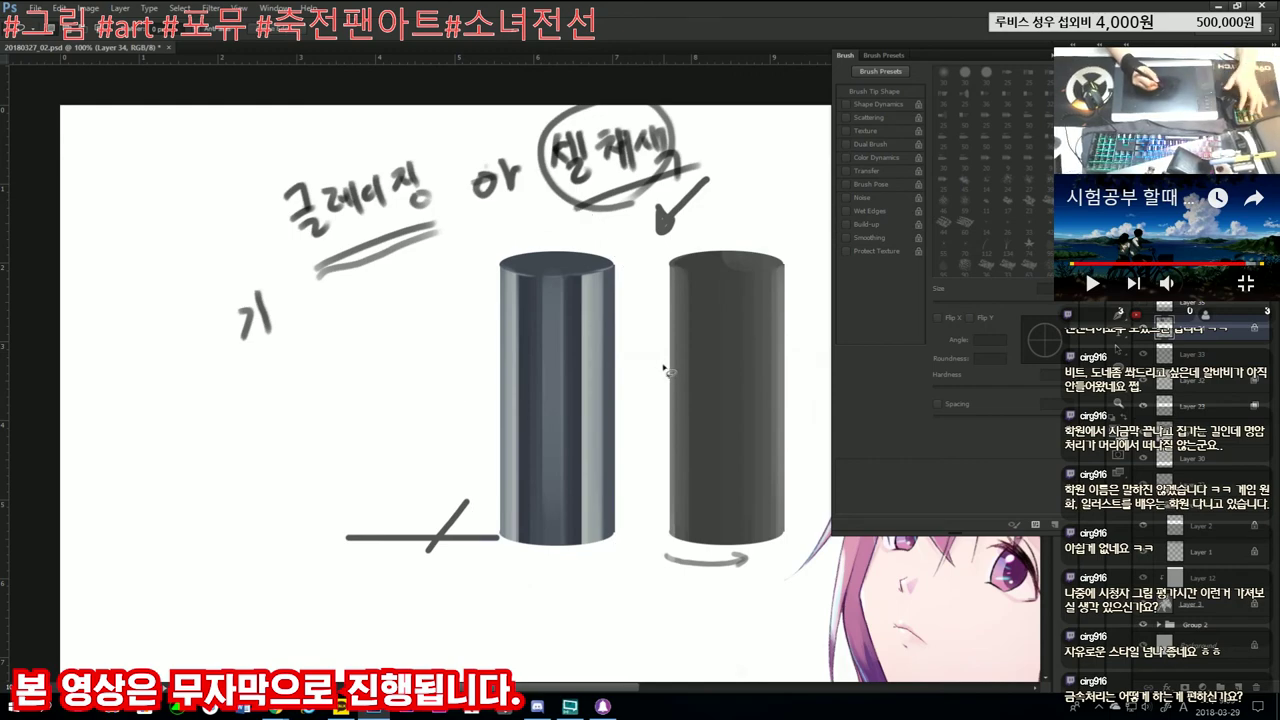
pyautogui.hotkey('ctrl', '0')
pyautogui.scroll(3, 560, 300)
pyautogui.moveTo(540, 300); pyautogui.dragTo(683, 503)
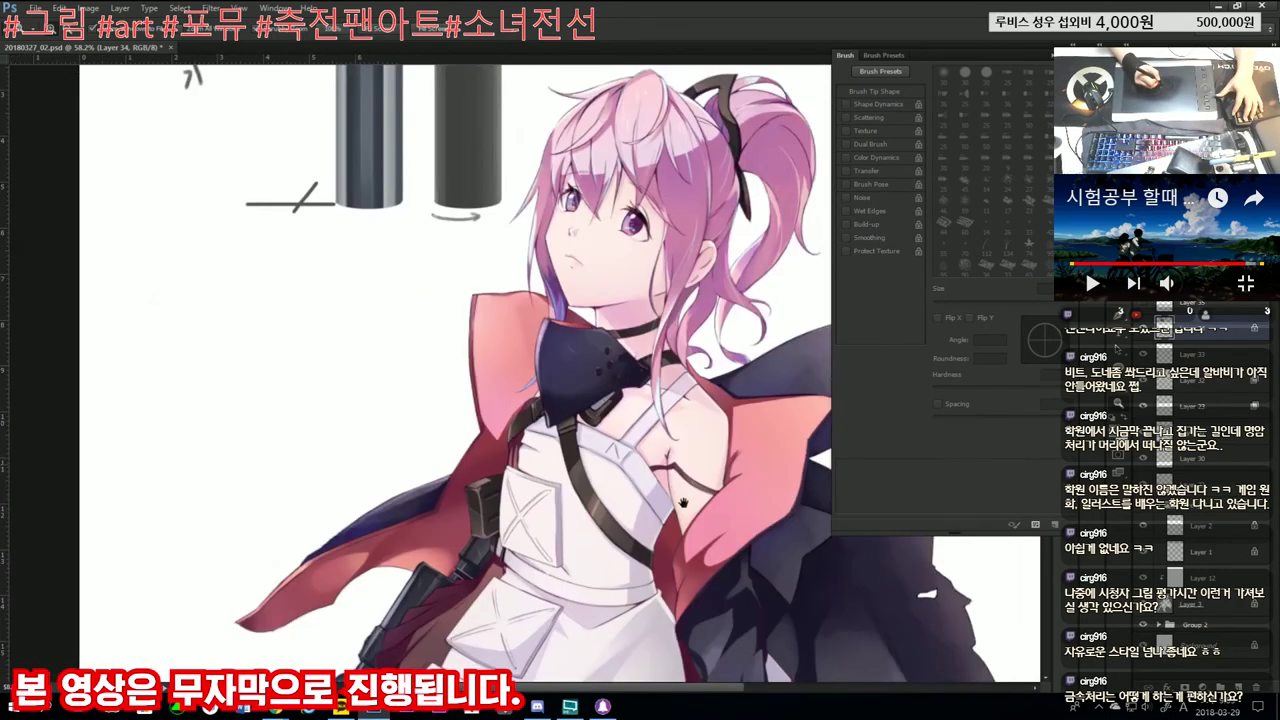
pyautogui.scroll(-2, 683, 503)
pyautogui.scroll(3, 480, 295)
pyautogui.scroll(2, 498, 291)
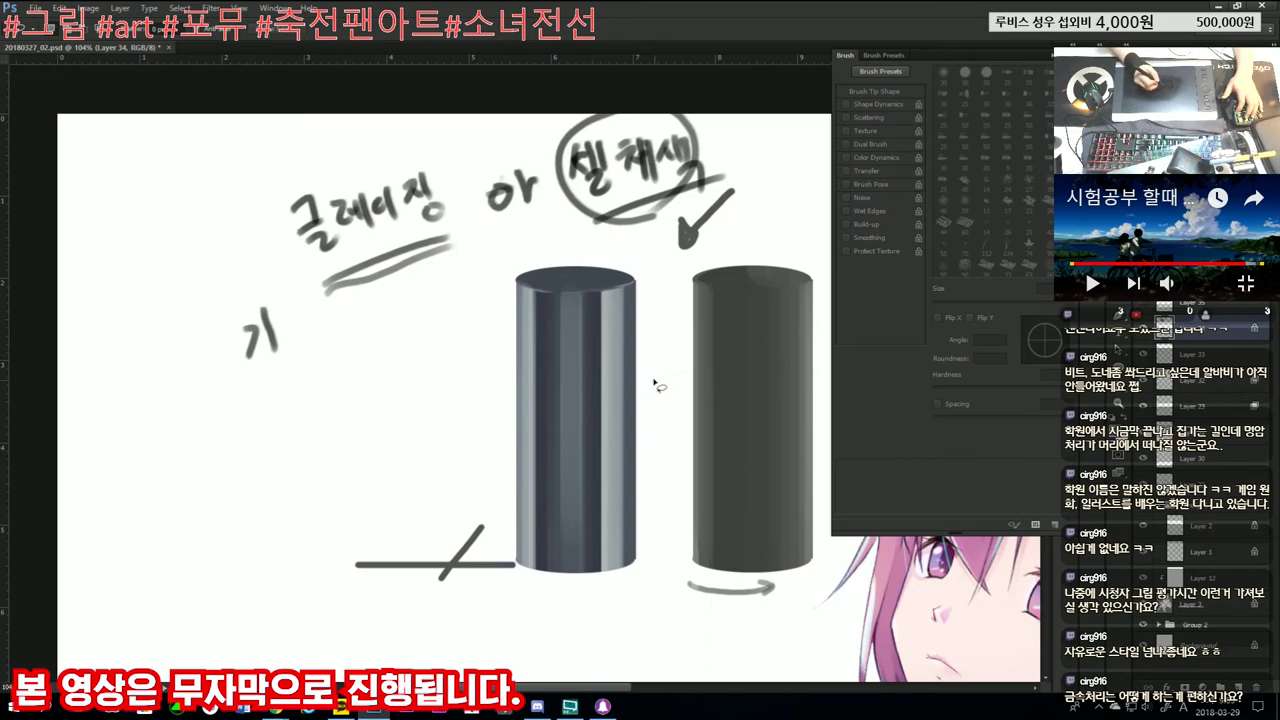
pyautogui.scroll(-2, 668, 410)
pyautogui.scroll(3, 600, 335)
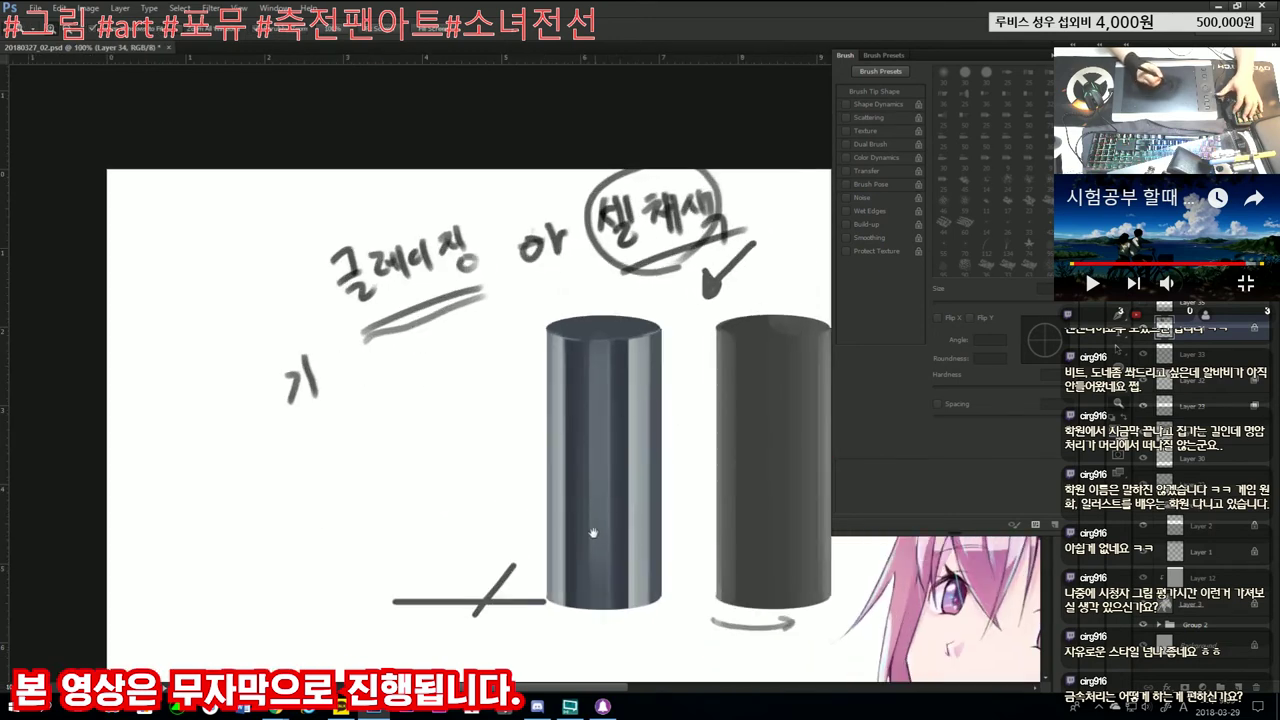
pyautogui.moveTo(593, 533); pyautogui.dragTo(558, 453)
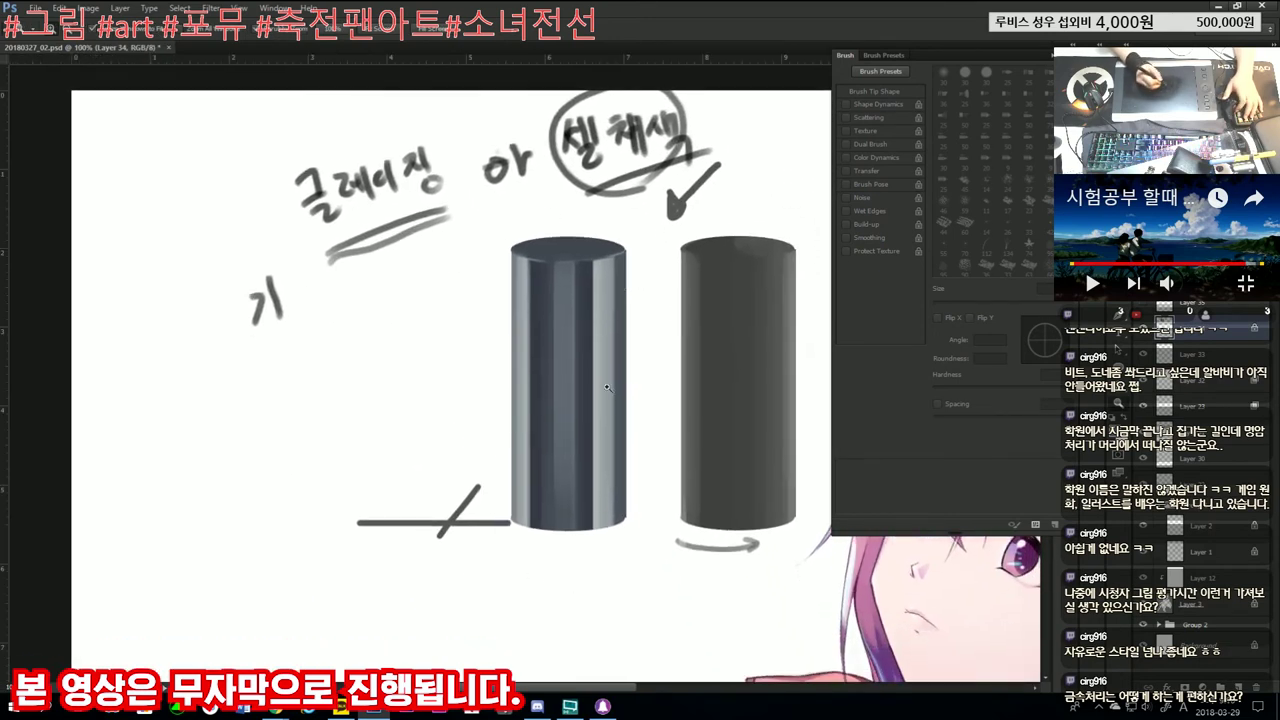
pyautogui.scroll(-1, 632, 293)
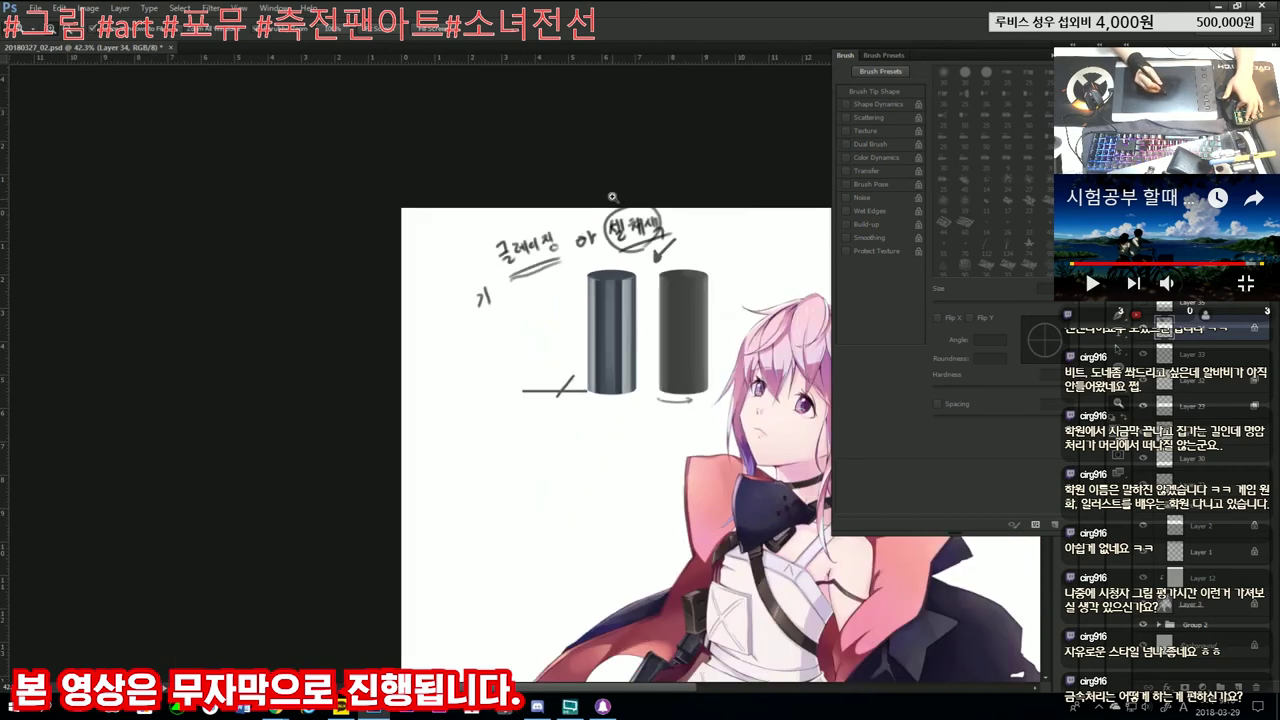
pyautogui.scroll(2, 632, 293)
pyautogui.moveTo(650, 380); pyautogui.dragTo(638, 374)
pyautogui.hotkey('ctrl', 'd')
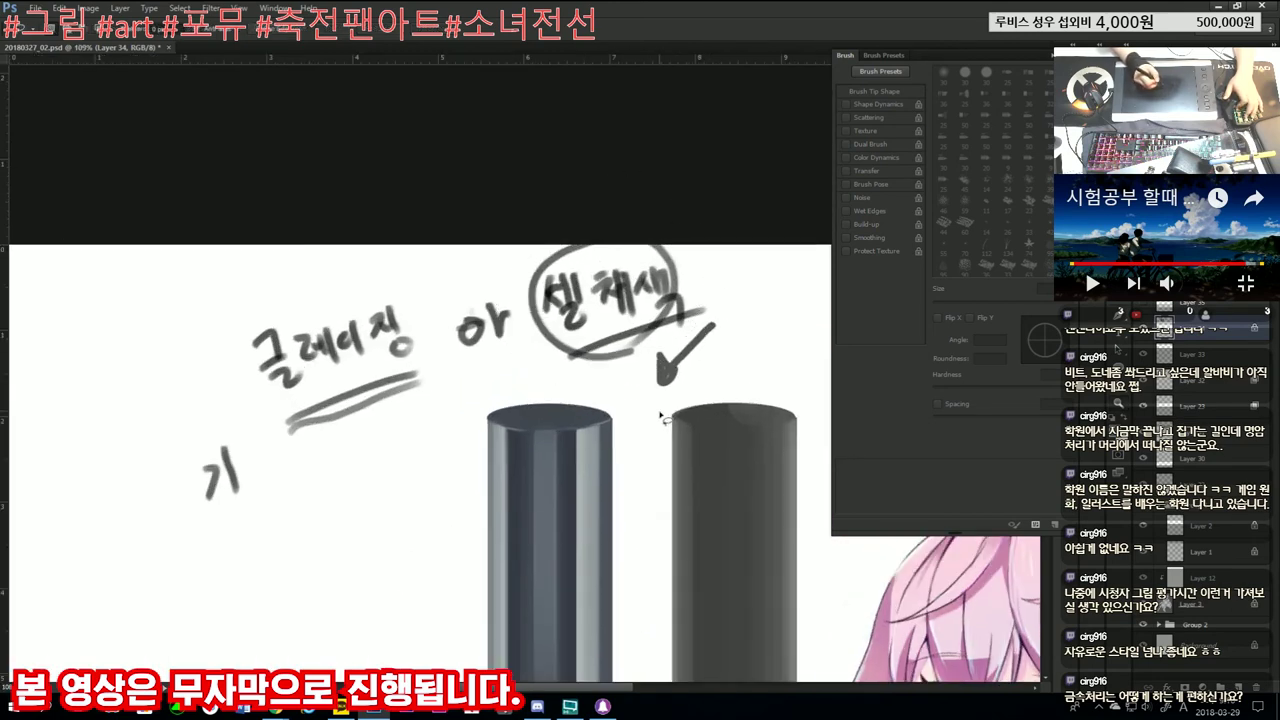
pyautogui.scroll(-2, 650, 375)
pyautogui.scroll(1, 680, 372)
pyautogui.scroll(1, 692, 370)
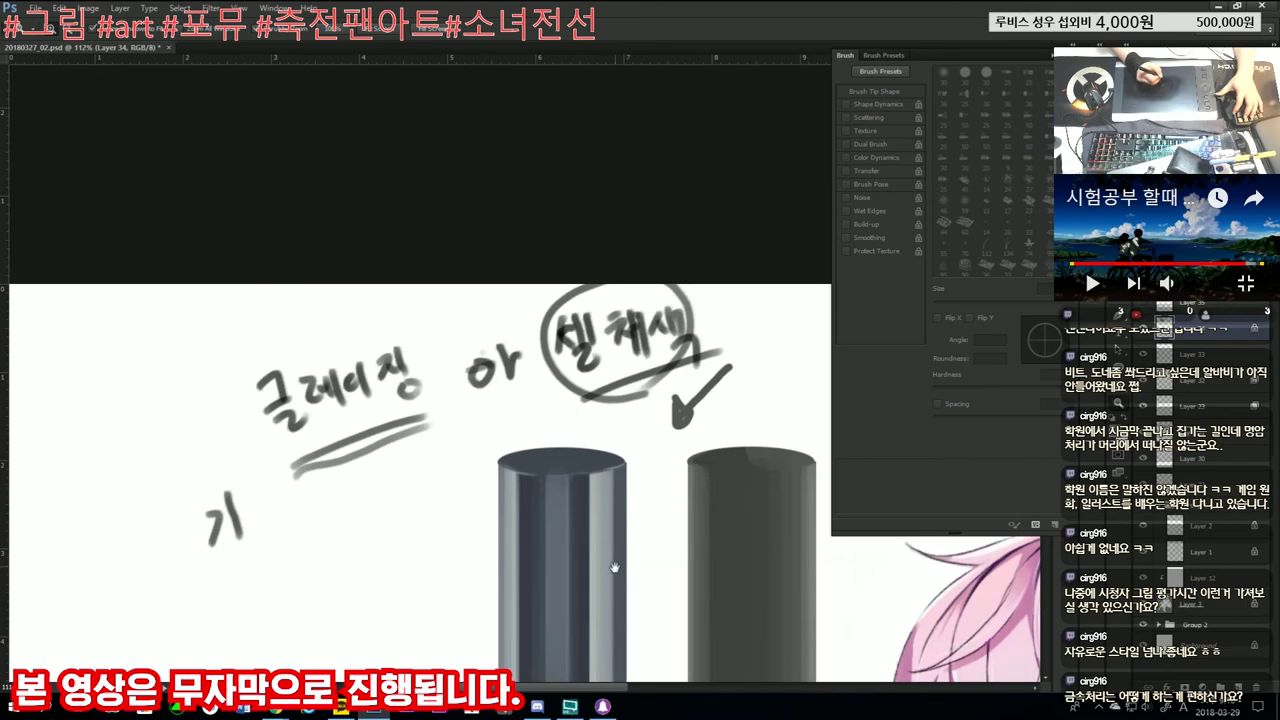
pyautogui.moveTo(614, 567); pyautogui.dragTo(614, 373)
pyautogui.scroll(-3, 616, 382)
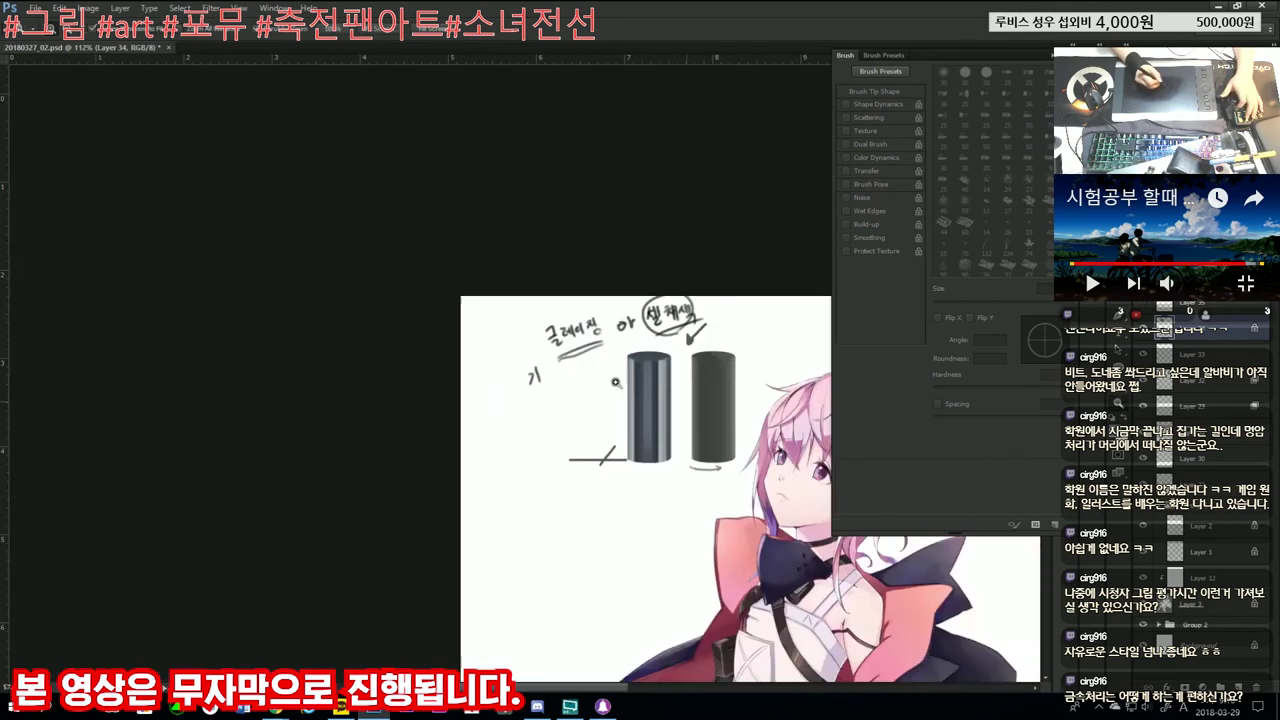
pyautogui.scroll(3, 600, 400)
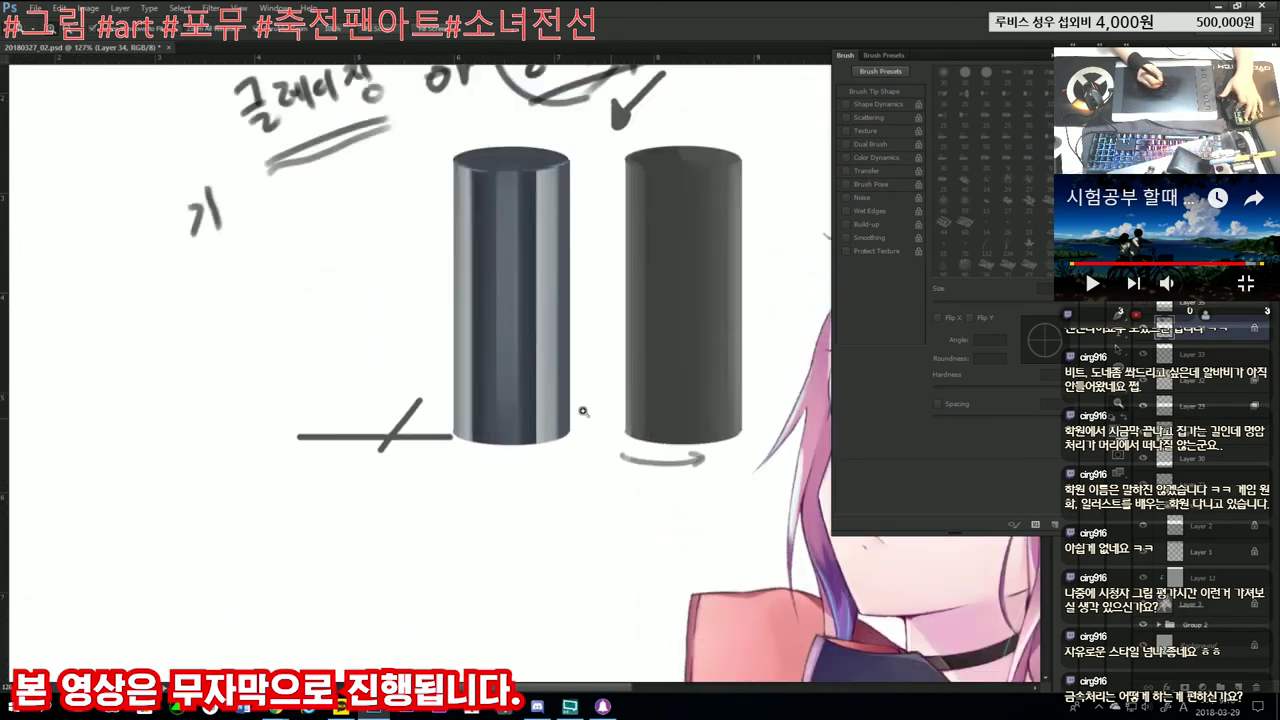
pyautogui.scroll(-3, 583, 410)
pyautogui.scroll(3, 411, 535)
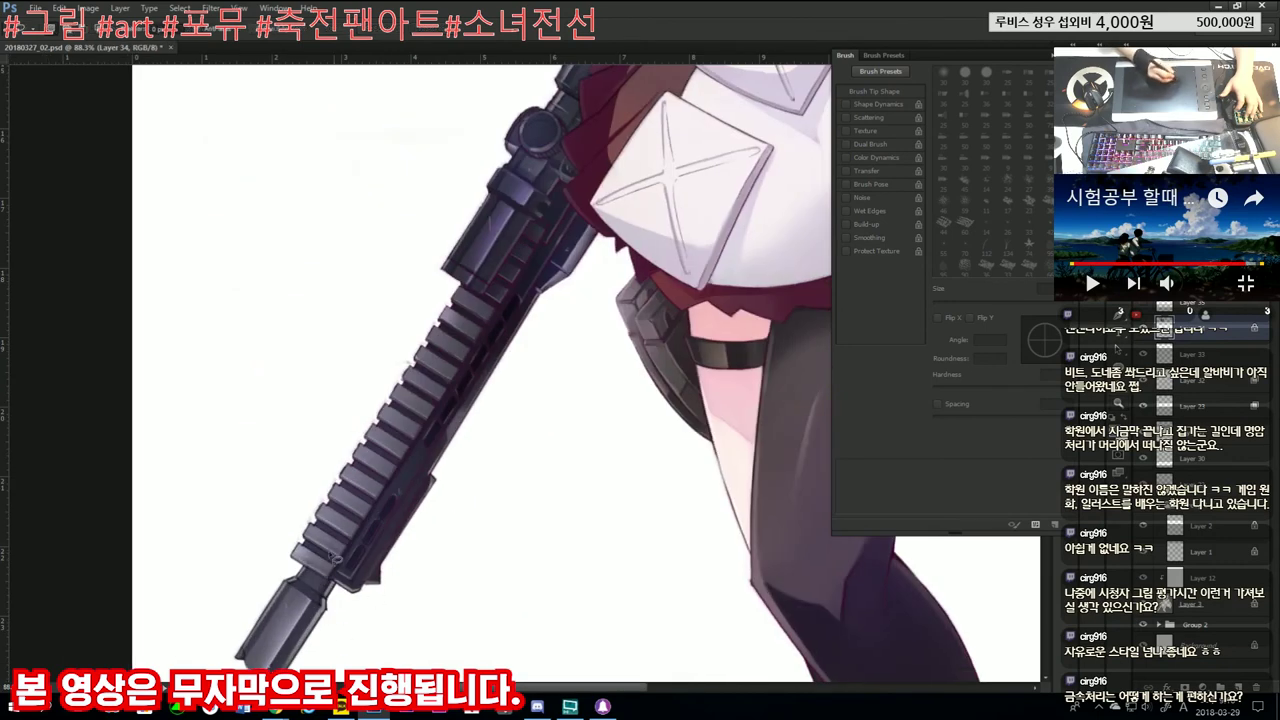
pyautogui.scroll(3, 335, 575)
pyautogui.moveTo(380, 450); pyautogui.dragTo(405, 405)
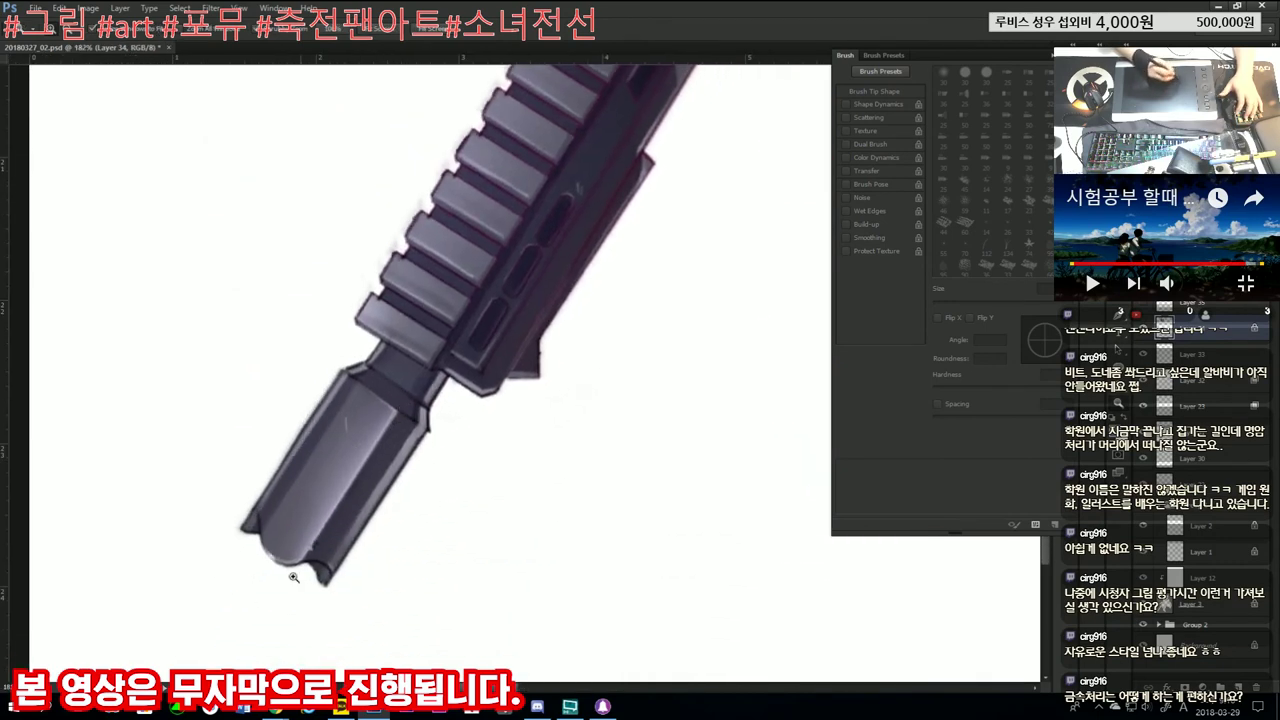
pyautogui.keyDown('alt'); pyautogui.click(514, 423); pyautogui.keyUp('alt')
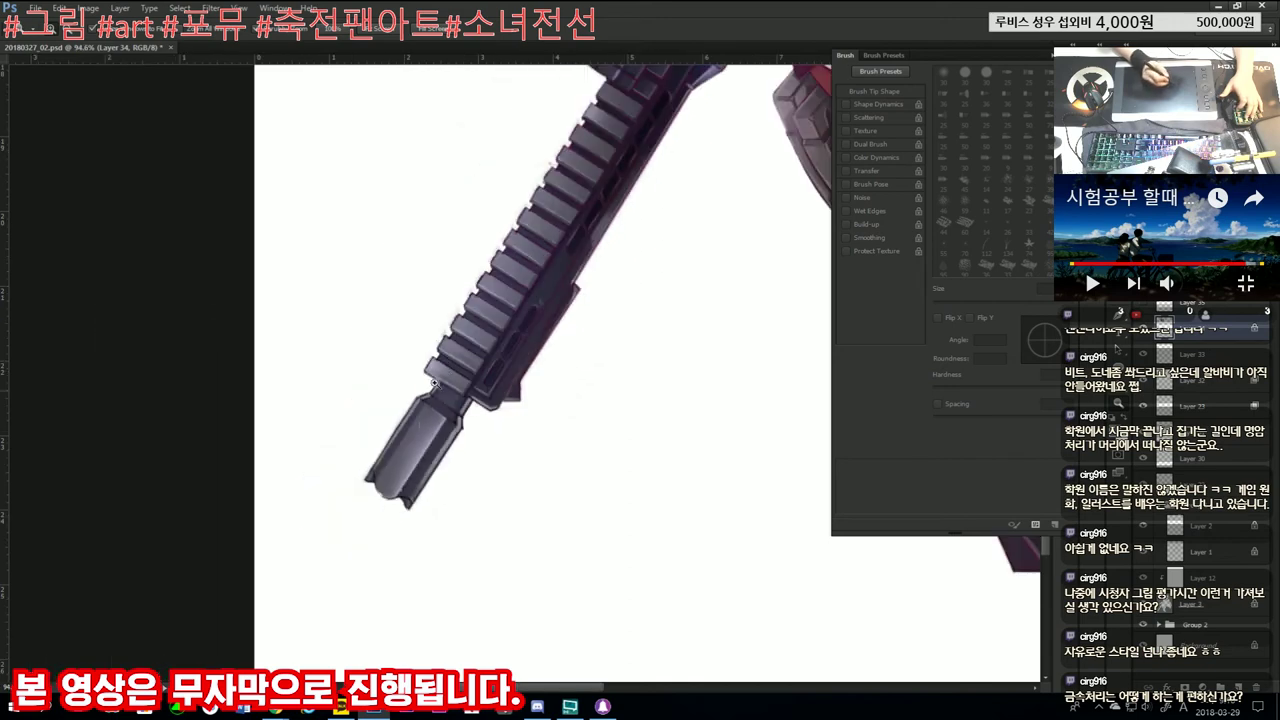
pyautogui.keyDown('alt'); pyautogui.click(508, 353); pyautogui.keyUp('alt')
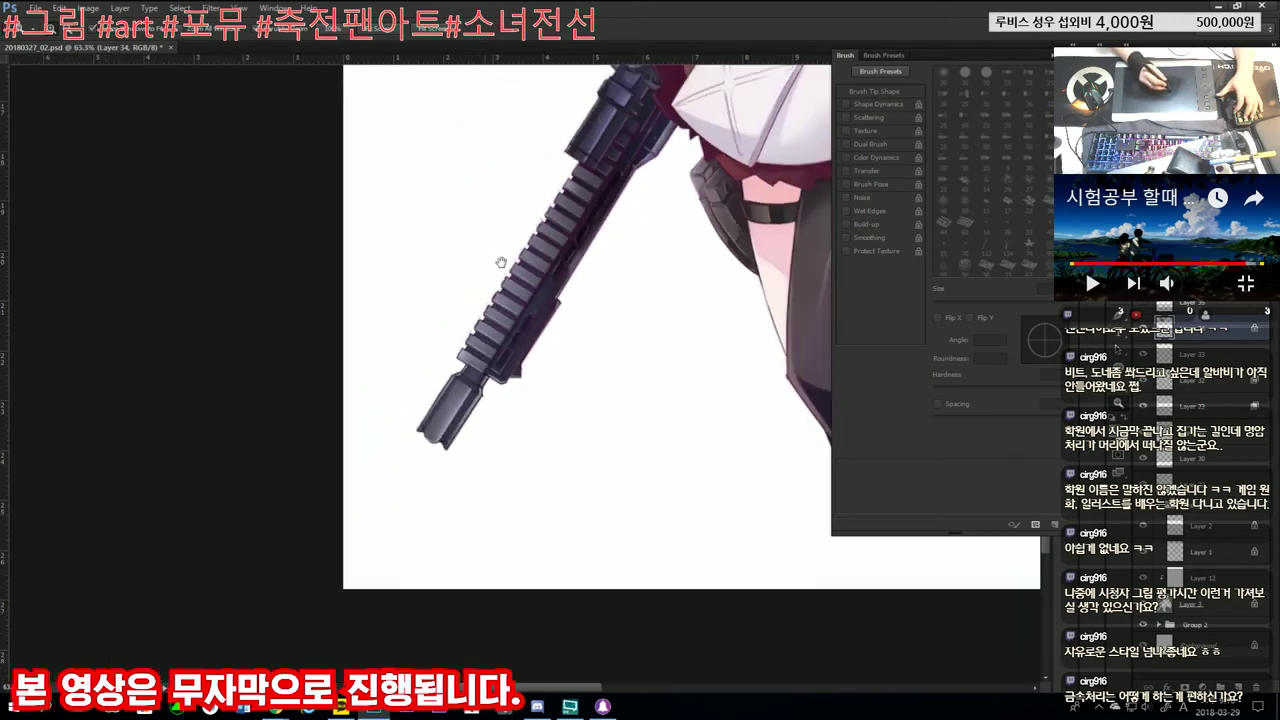
pyautogui.keyDown('alt'); pyautogui.click(525, 355); pyautogui.keyUp('alt')
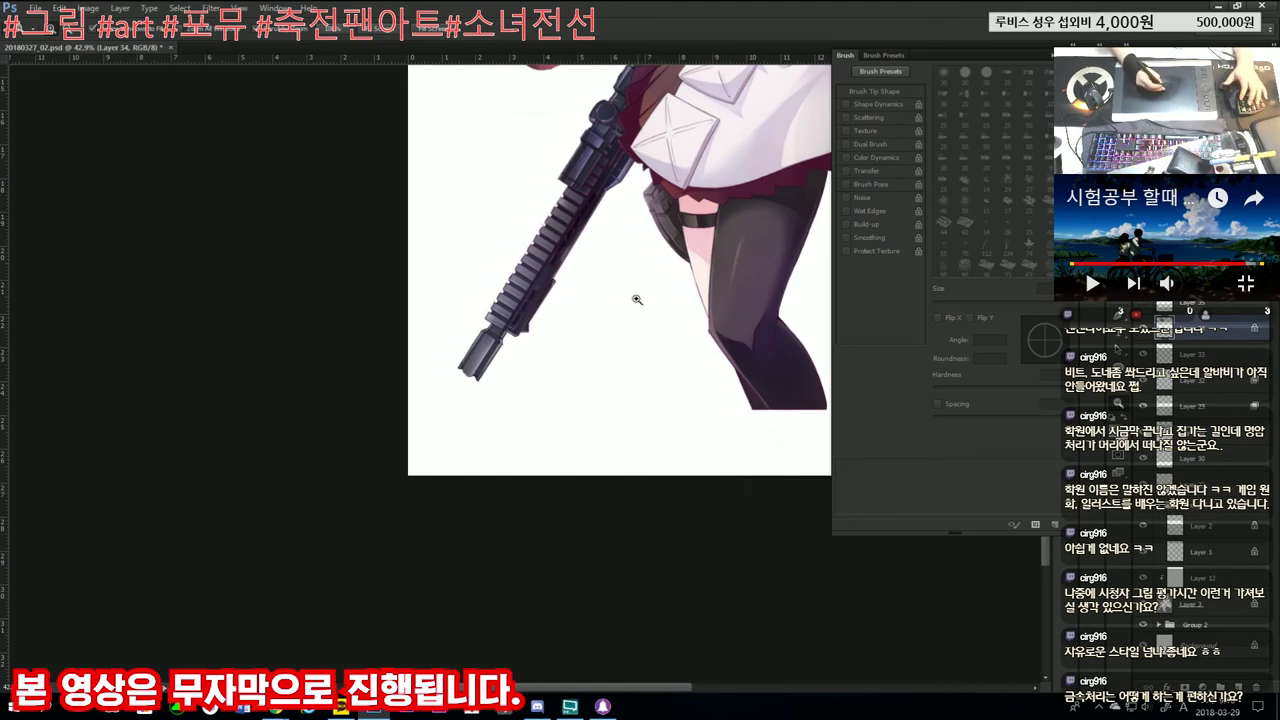
pyautogui.moveTo(637, 299); pyautogui.dragTo(628, 190)
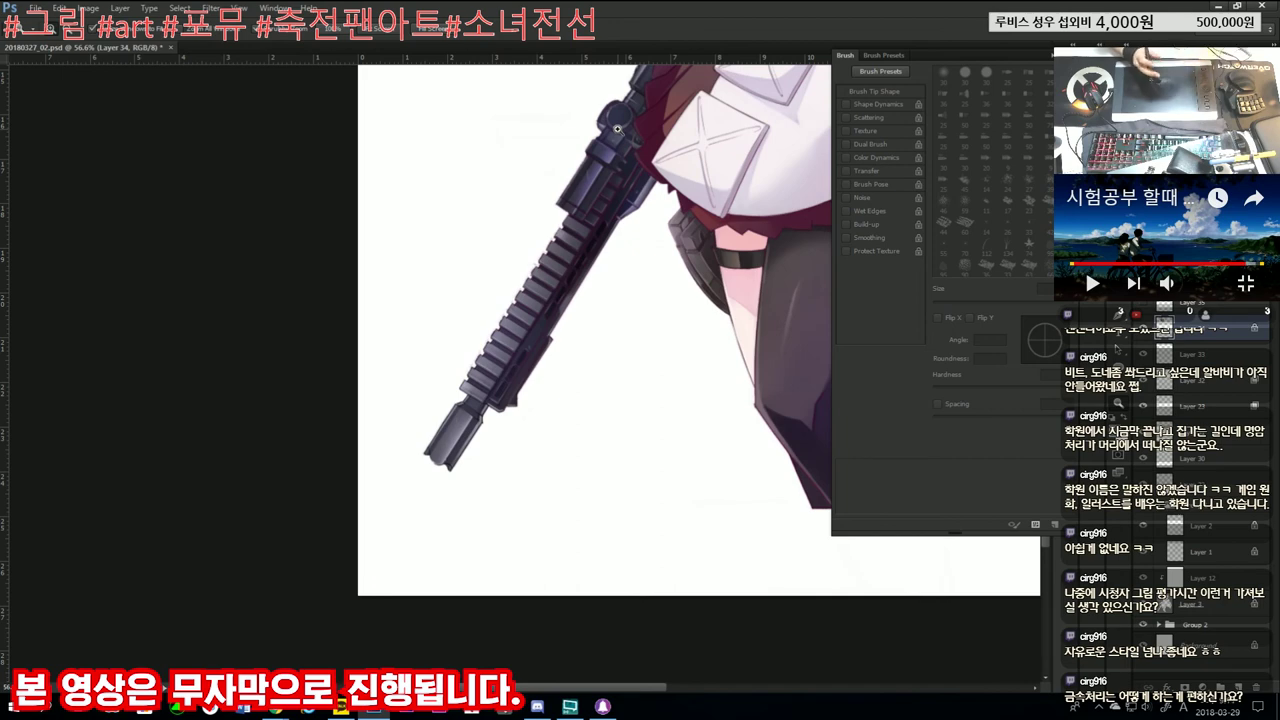
pyautogui.moveTo(617, 128); pyautogui.dragTo(537, 188)
pyautogui.moveTo(489, 229)
pyautogui.mouseDown()
pyautogui.moveTo(551, 320)
pyautogui.moveTo(600, 340)
pyautogui.mouseUp()
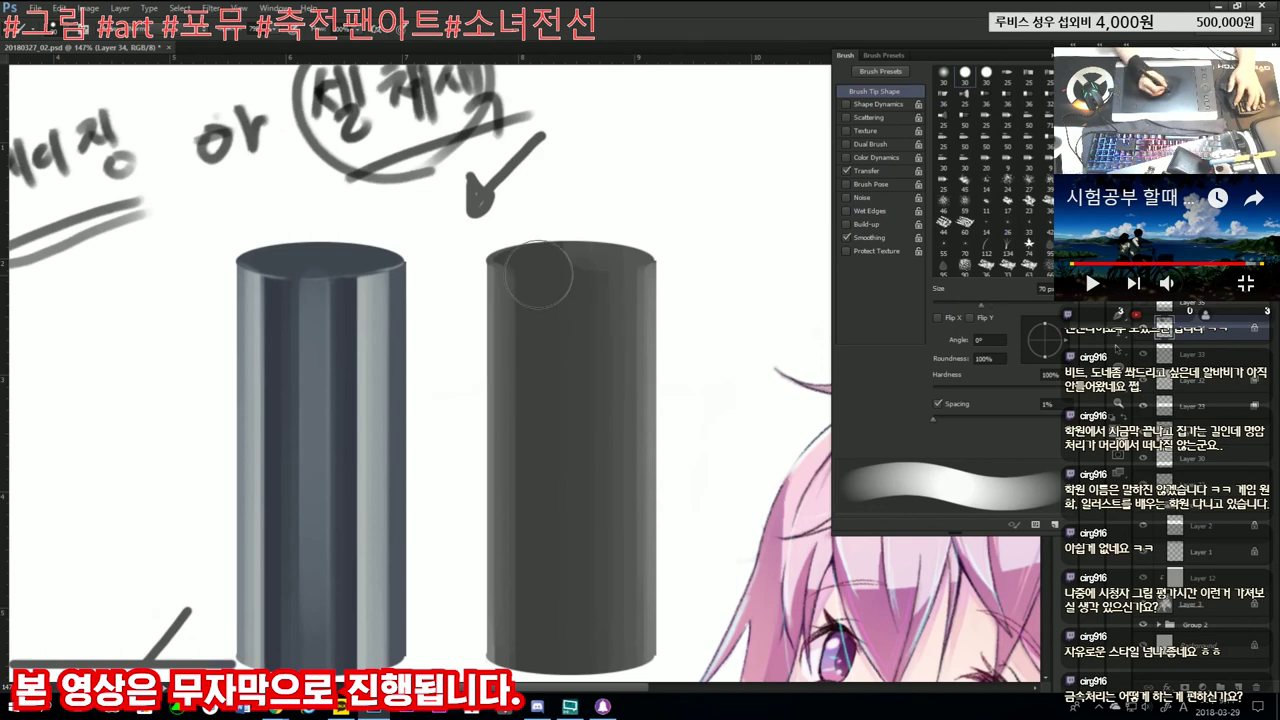
pyautogui.press('[')
pyautogui.press('[')
pyautogui.press('[')
pyautogui.moveTo(567, 270); pyautogui.dragTo(567, 655)
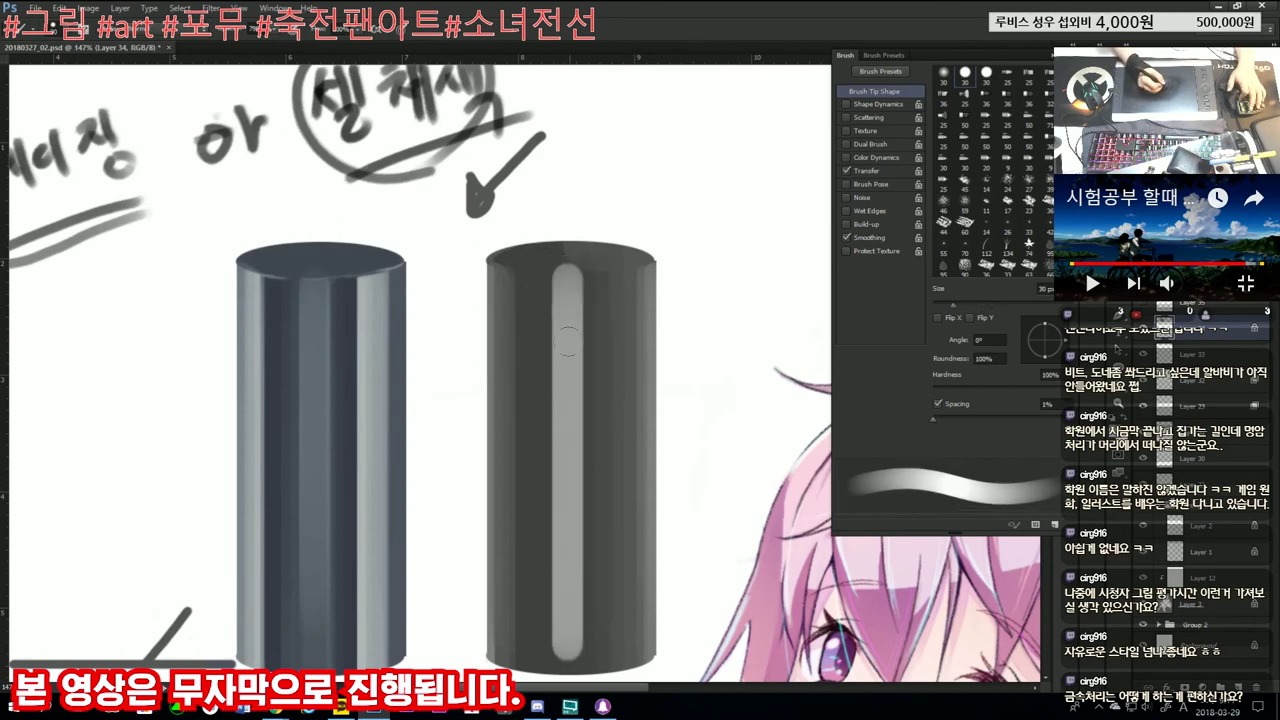
pyautogui.hotkey('ctrl', 'z')
pyautogui.hotkey('ctrl', 'z')
pyautogui.hotkey('ctrl', 'z')
pyautogui.moveTo(598, 361); pyautogui.dragTo(555, 409)
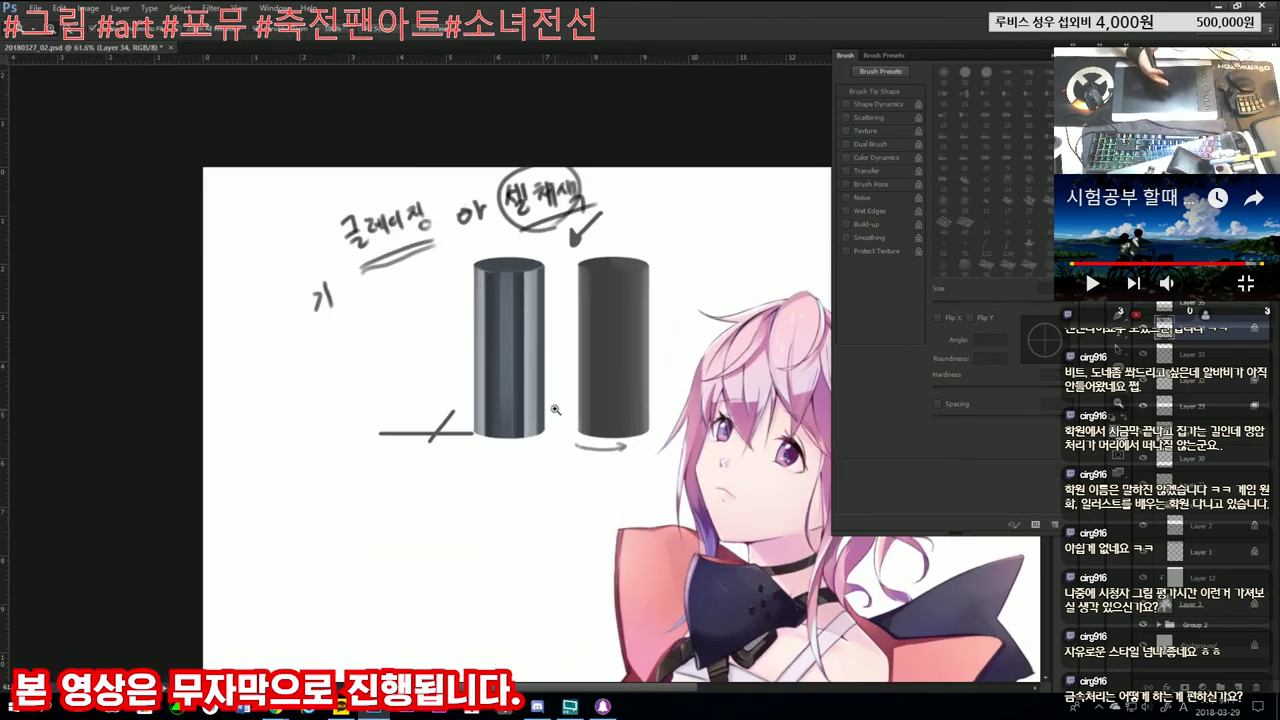
pyautogui.moveTo(646, 339)
pyautogui.mouseDown()
pyautogui.moveTo(609, 291)
pyautogui.moveTo(639, 298)
pyautogui.mouseUp()
pyautogui.moveTo(570, 205); pyautogui.dragTo(594, 217)
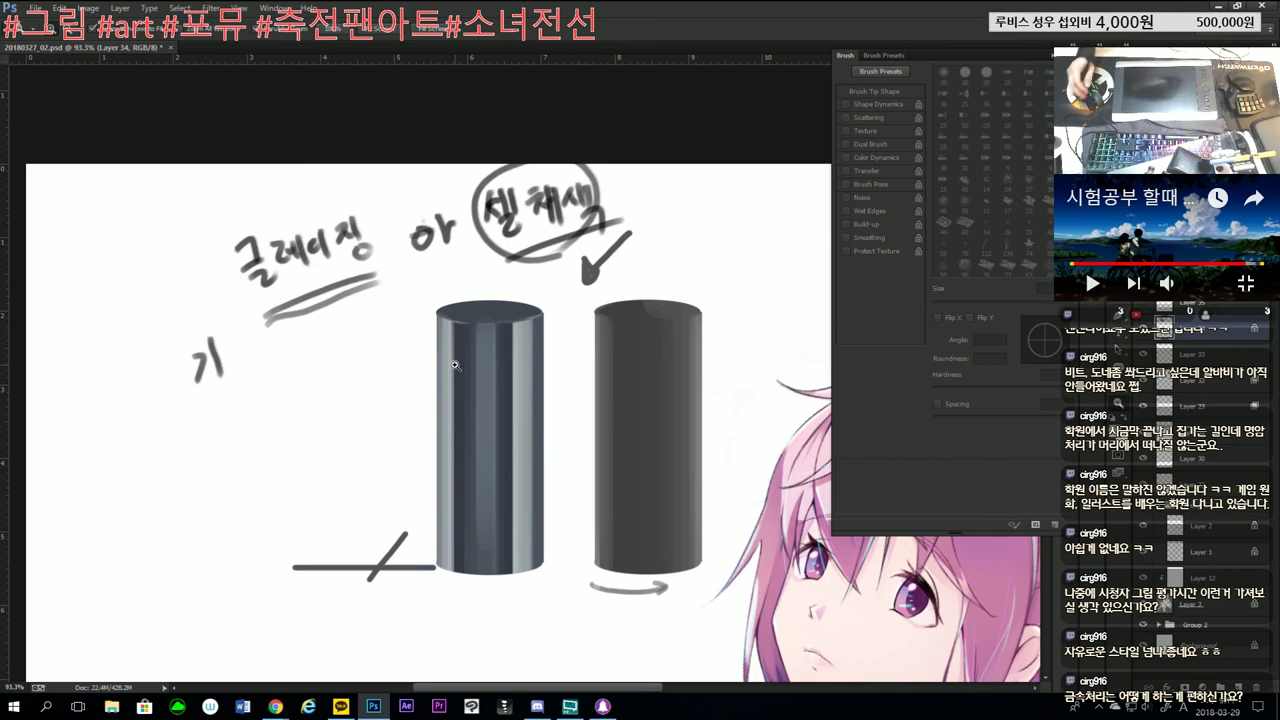
pyautogui.moveTo(1116, 346)
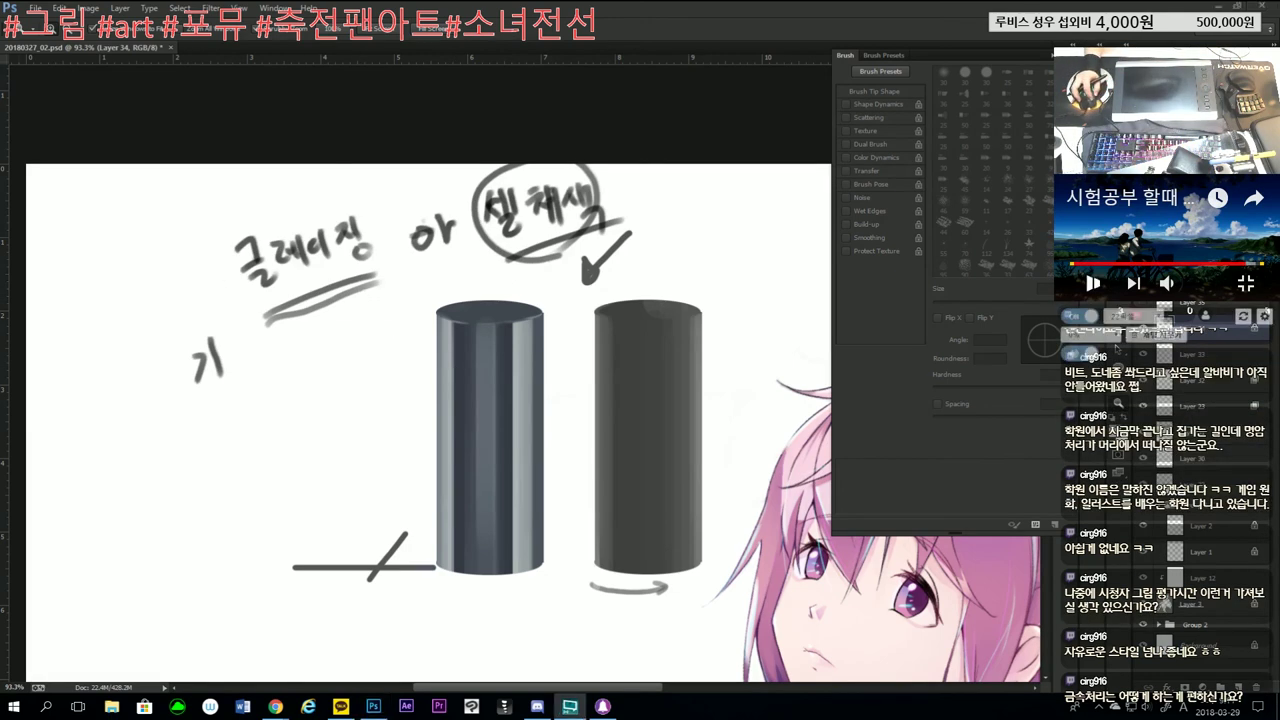
# Step: Erase the ground line and slash left of the left cylinder's base, keeping the curved arrow
pyautogui.moveTo(440, 525)
pyautogui.mouseDown()
pyautogui.moveTo(400, 525)
pyautogui.moveTo(430, 525)
pyautogui.mouseUp()
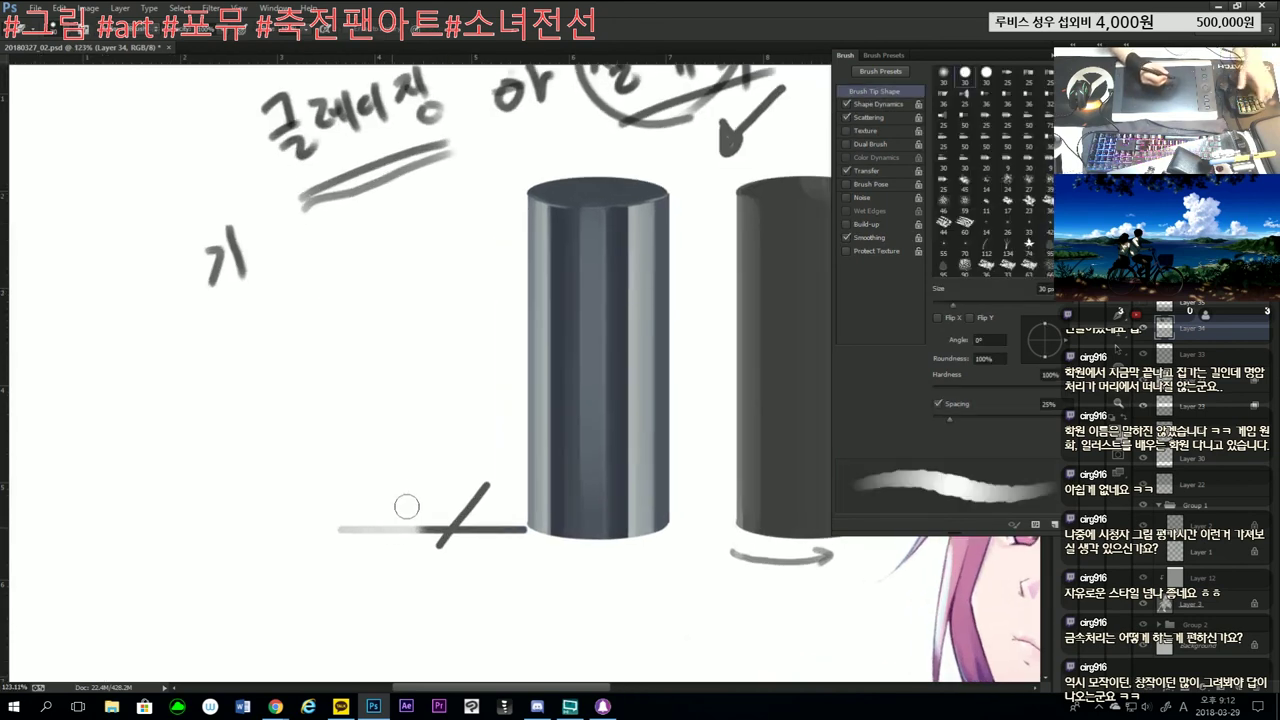
pyautogui.moveTo(337, 525)
pyautogui.mouseDown()
pyautogui.moveTo(423, 525)
pyautogui.moveTo(468, 490)
pyautogui.moveTo(455, 545)
pyautogui.moveTo(489, 471)
pyautogui.moveTo(491, 528)
pyautogui.moveTo(530, 530)
pyautogui.moveTo(532, 500)
pyautogui.mouseUp()
pyautogui.press(']')
pyautogui.hotkey('ctrl', 'z')
pyautogui.press('z')
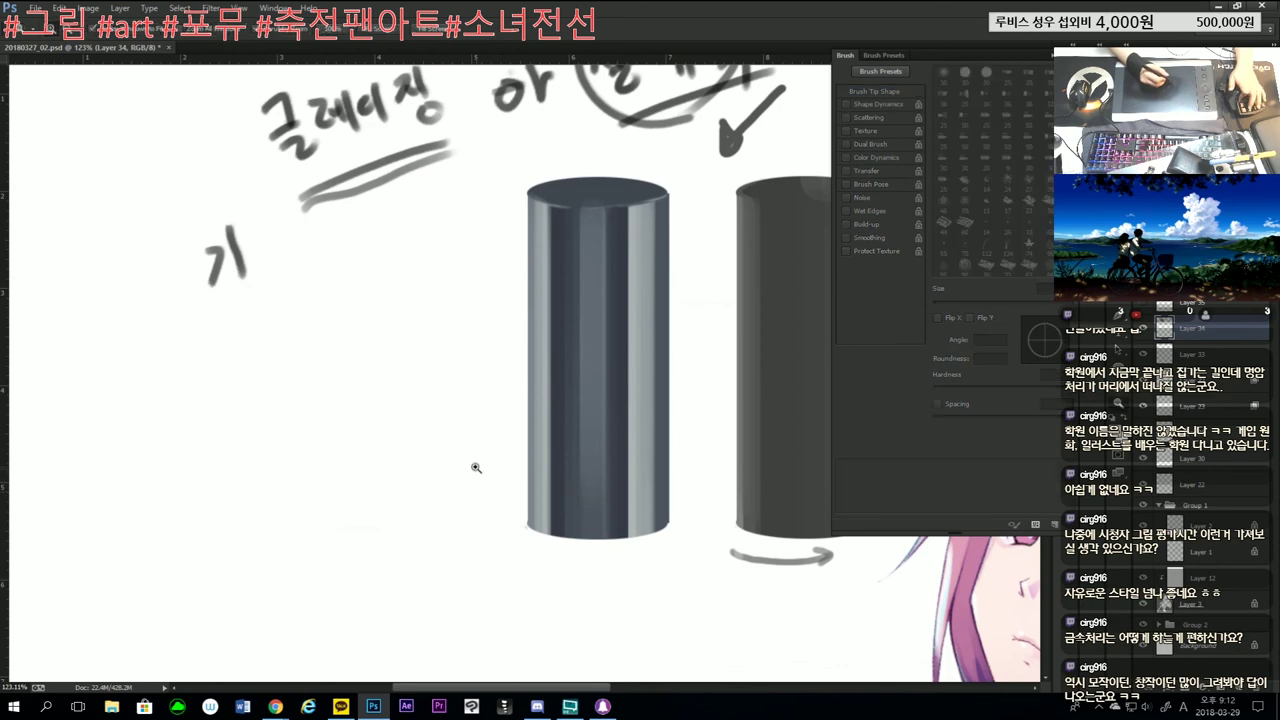
pyautogui.moveTo(471, 466); pyautogui.dragTo(414, 432)
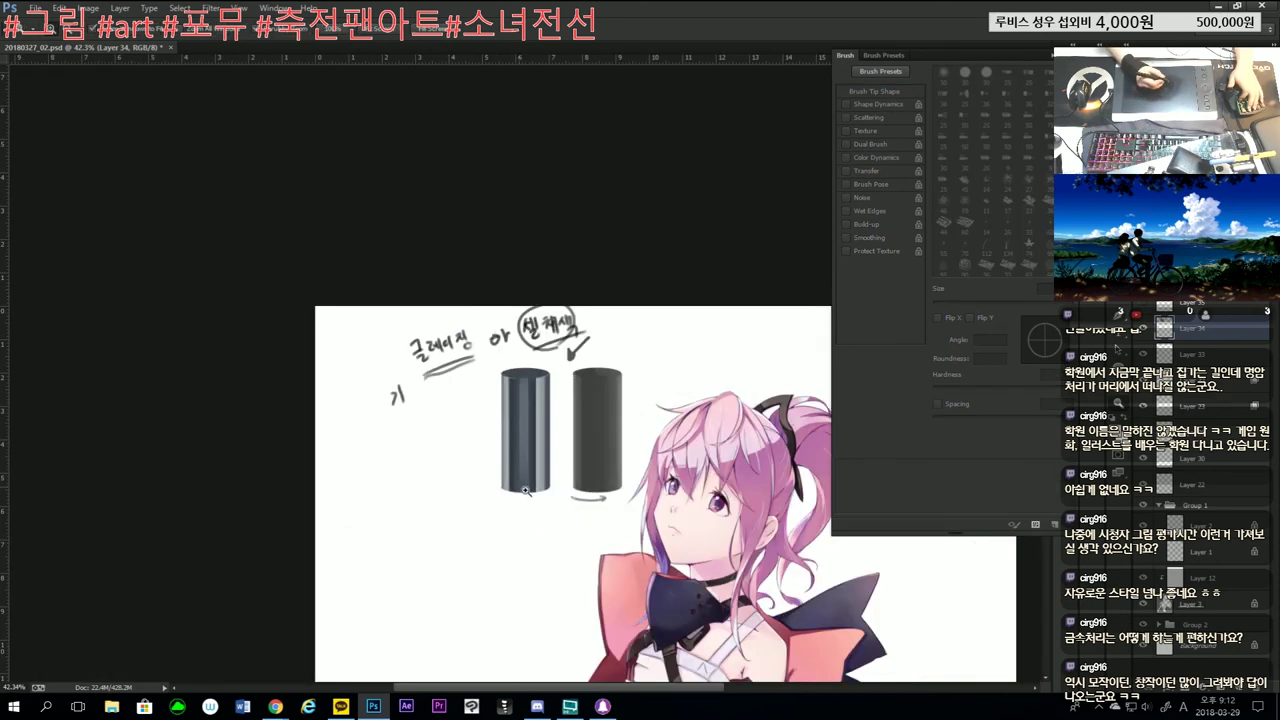
pyautogui.moveTo(588, 498); pyautogui.dragTo(593, 498)
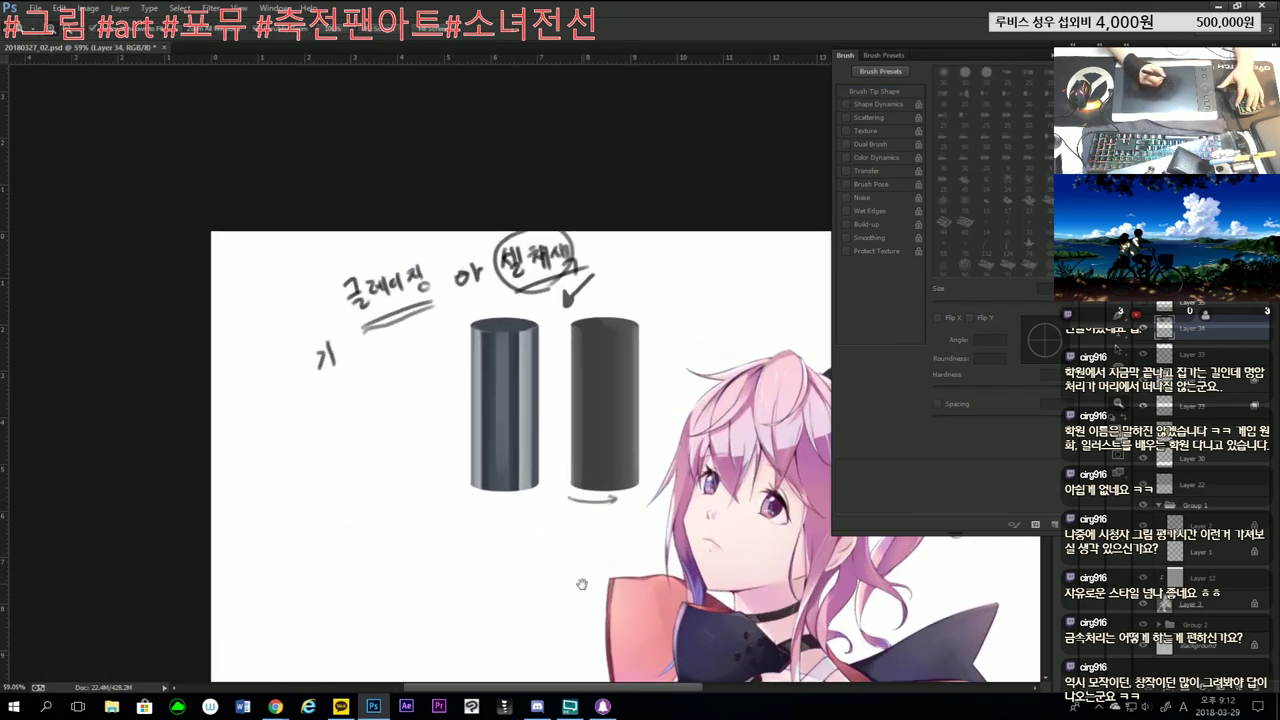